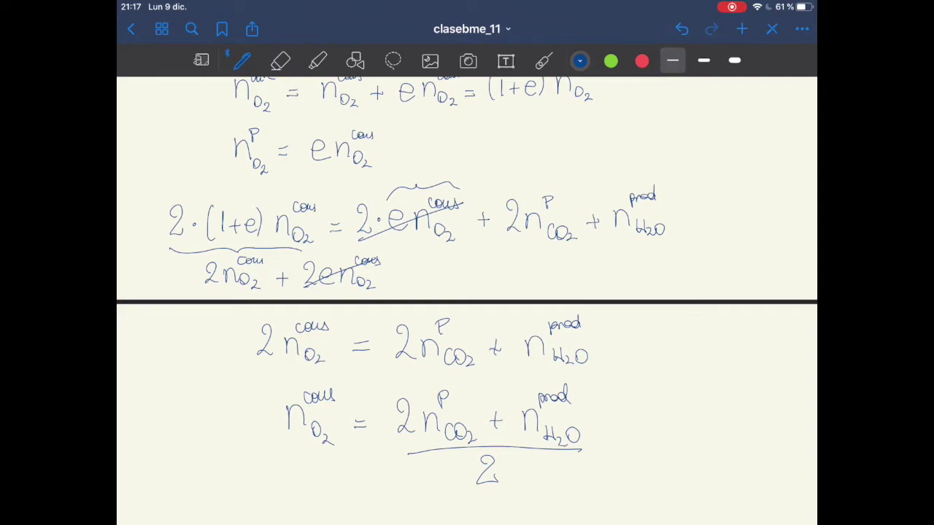
Review the oxygen balance derivation from the starting equation to the consumed O2 formula, and switch the pen color to red
scroll(467, 300, "up", 5)
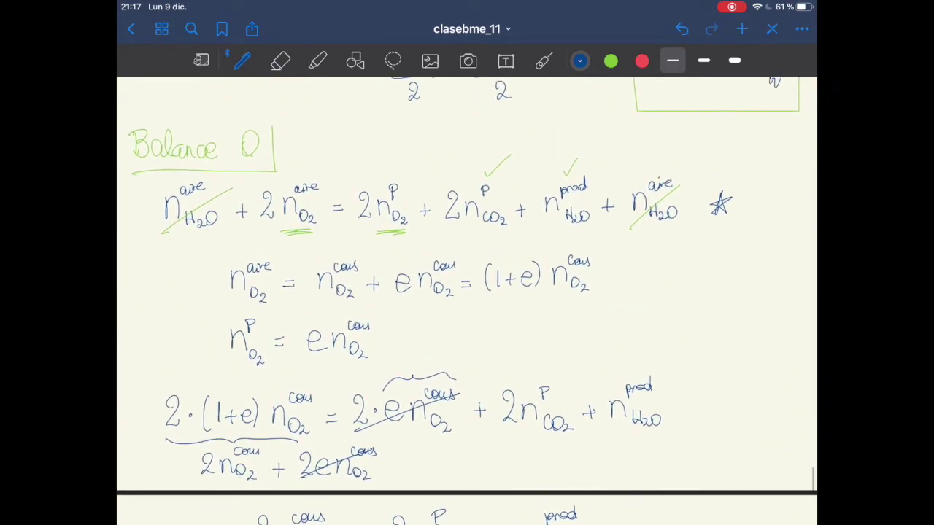
scroll(467, 301, "down", 3)
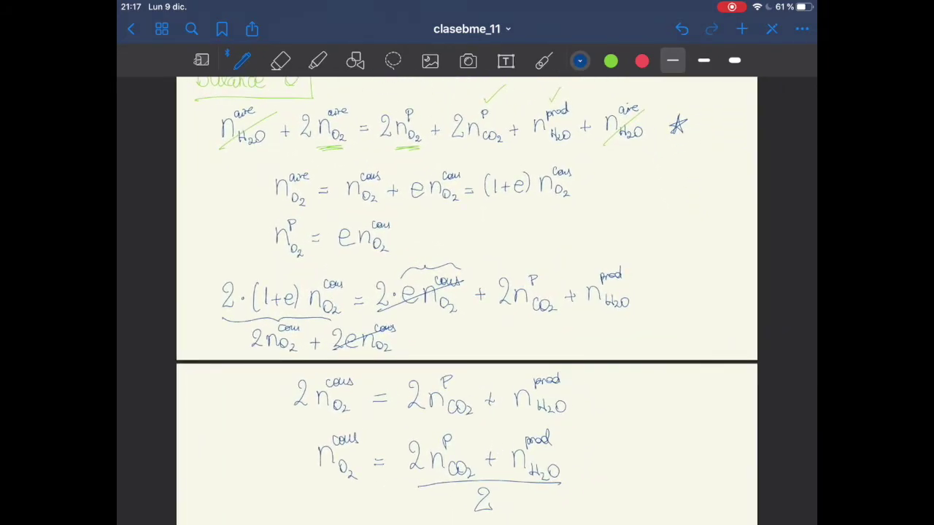
scroll(467, 301, "up", 5)
scroll(467, 292, "down", 5)
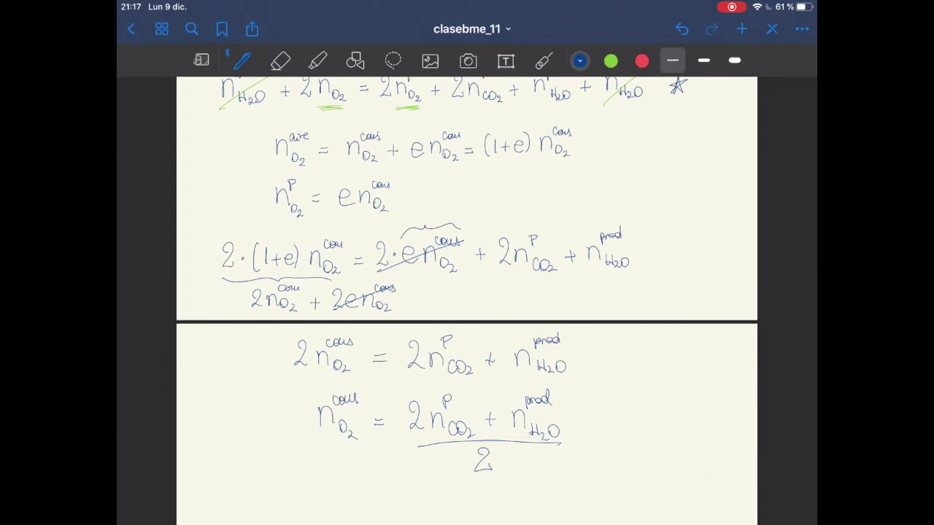
left_click(641, 61)
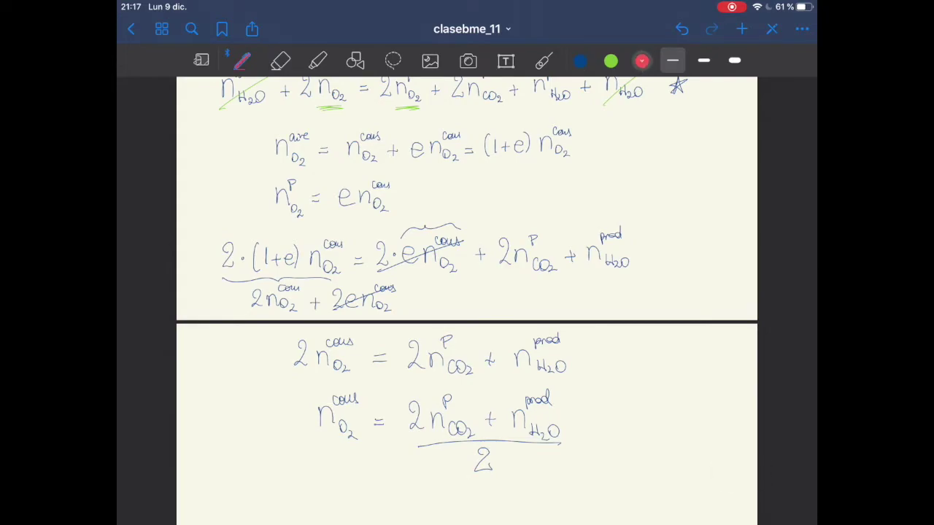
left_click(260, 198)
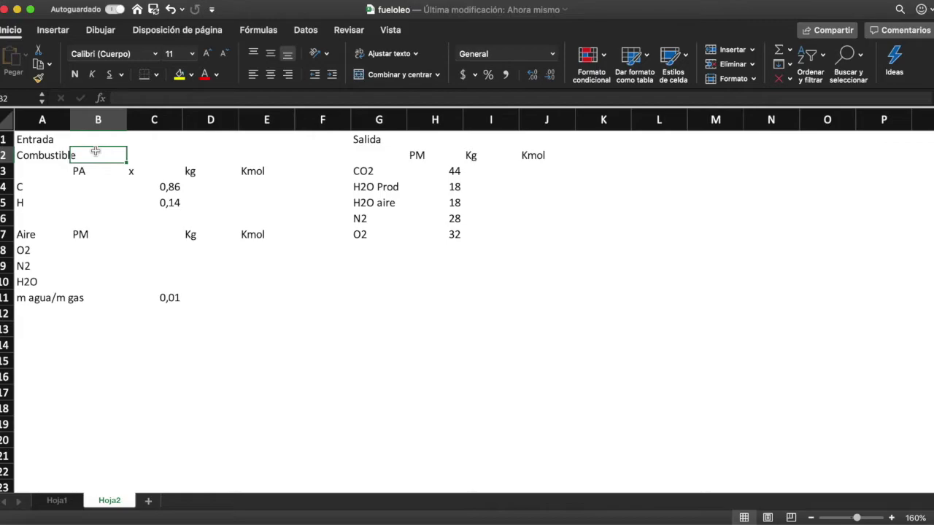
In the Excel workbook fueloleo, examine the fuel section and the x values for C and H
left_click(43, 155)
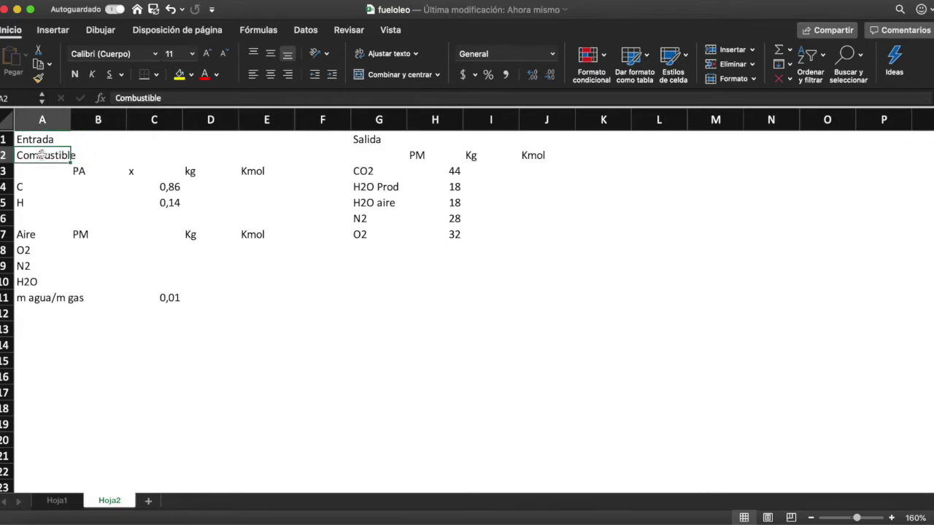
key("Down")
key("Down")
key("Up")
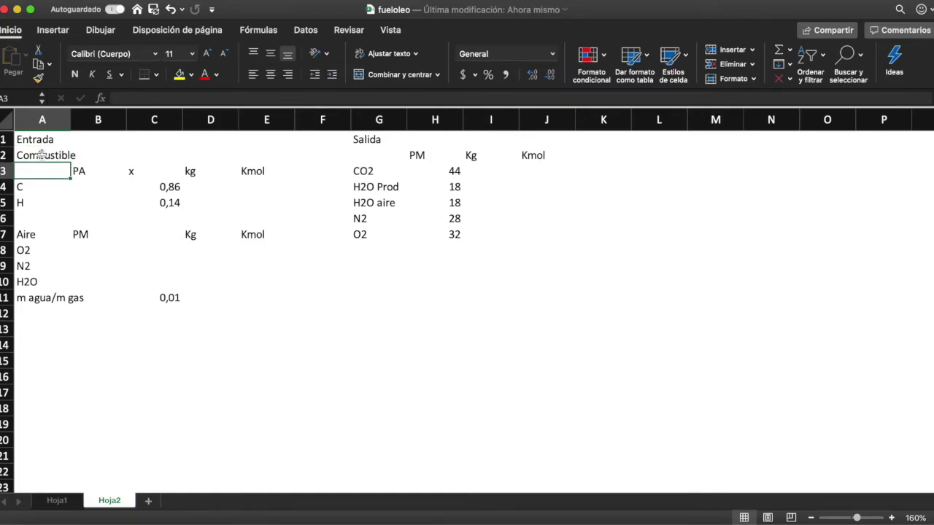
key("Down")
key("Up")
key("Up")
key("Up")
key("Down")
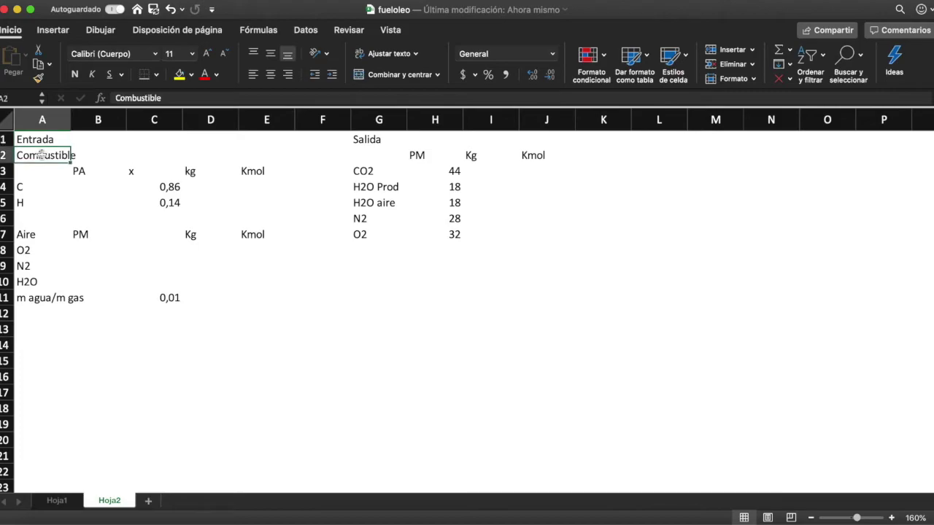
key("Down")
key("Down")
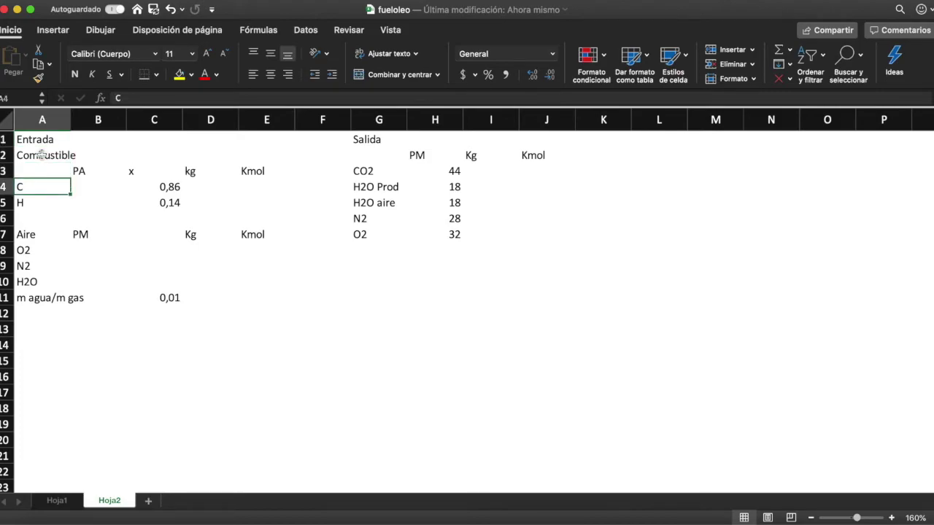
key("Right")
key("Right")
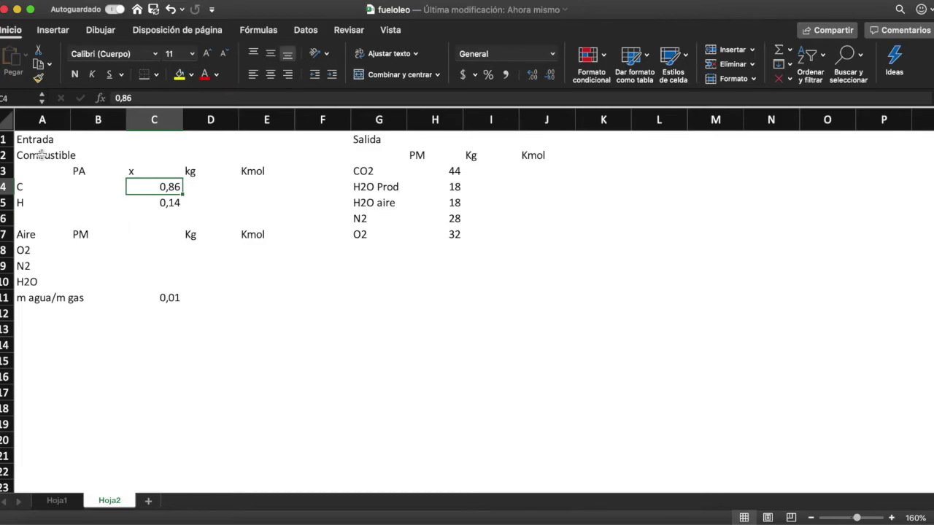
key("Down")
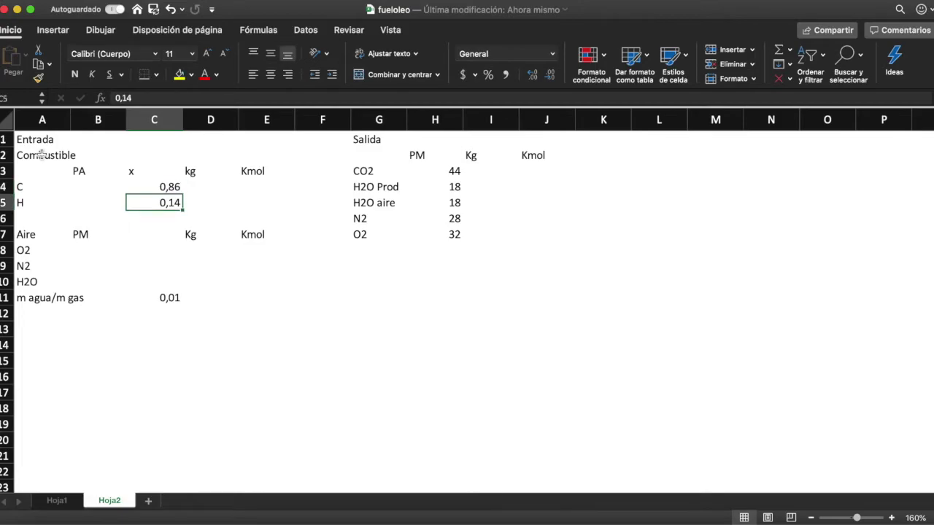
Enter the atomic weights in the fuel's PA column: 12 for C and 1 for H
key("Left")
key("Up")
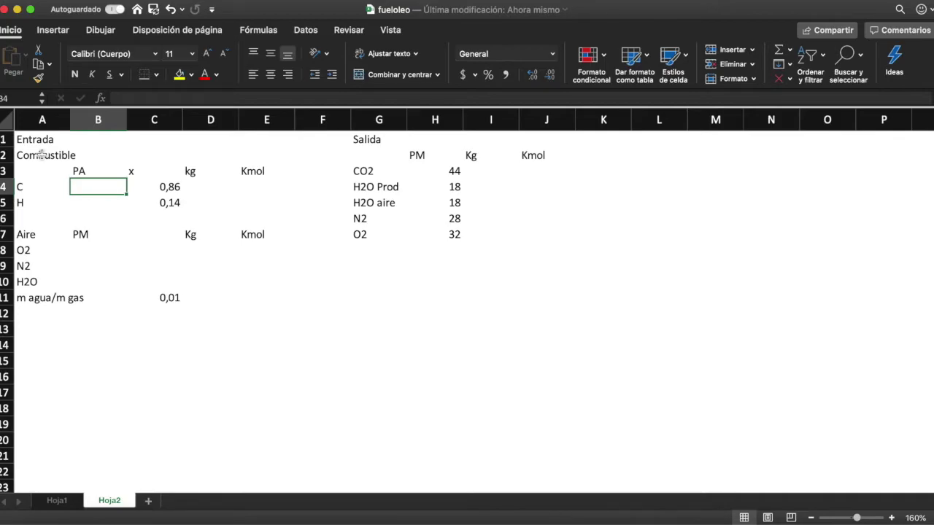
type("12")
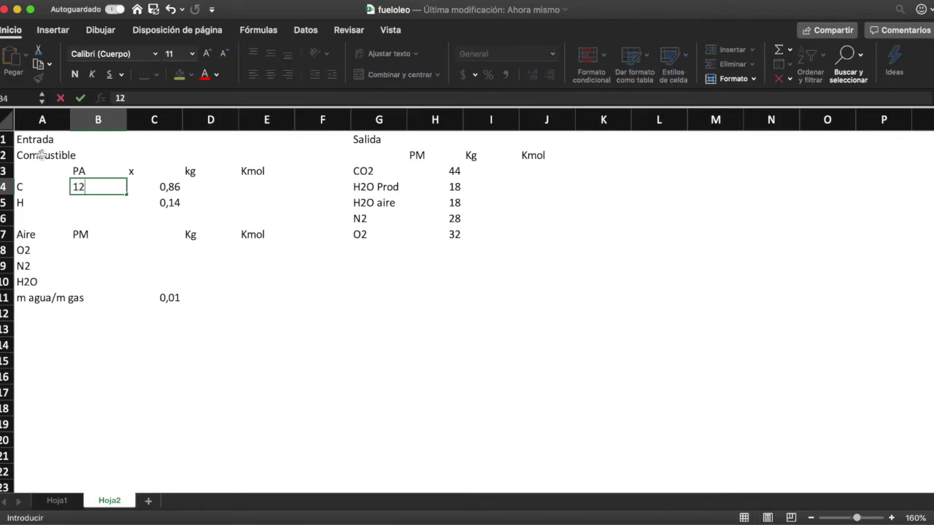
key("Return")
type("1")
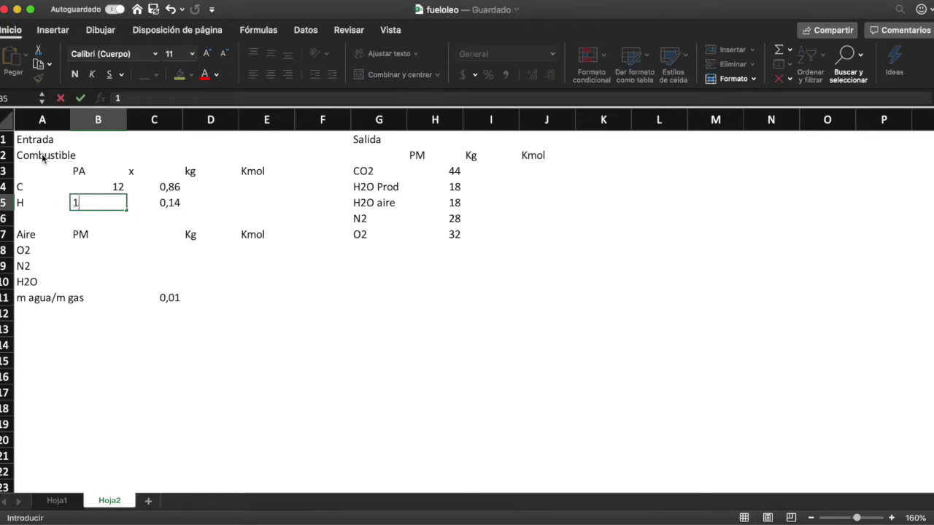
key("Tab")
key("Up")
key("Right")
key("Up")
key("Up")
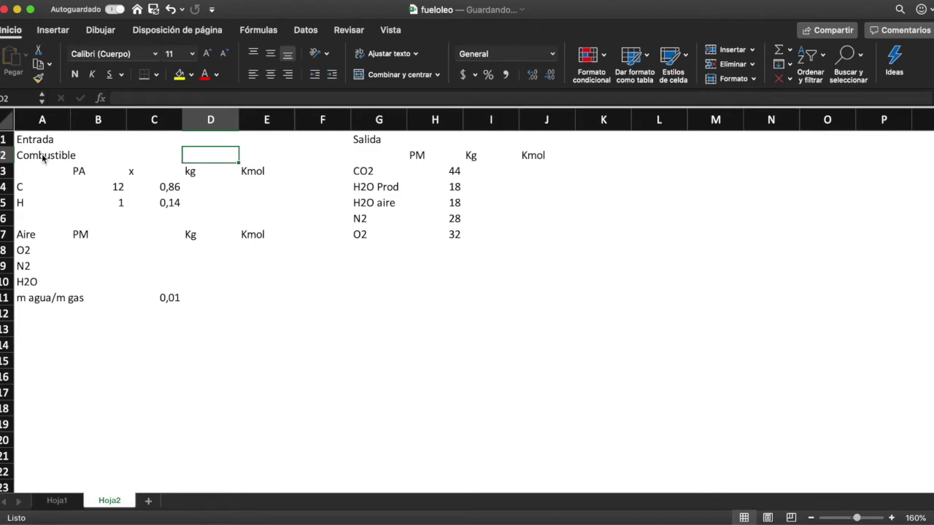
key("Down")
key("Down")
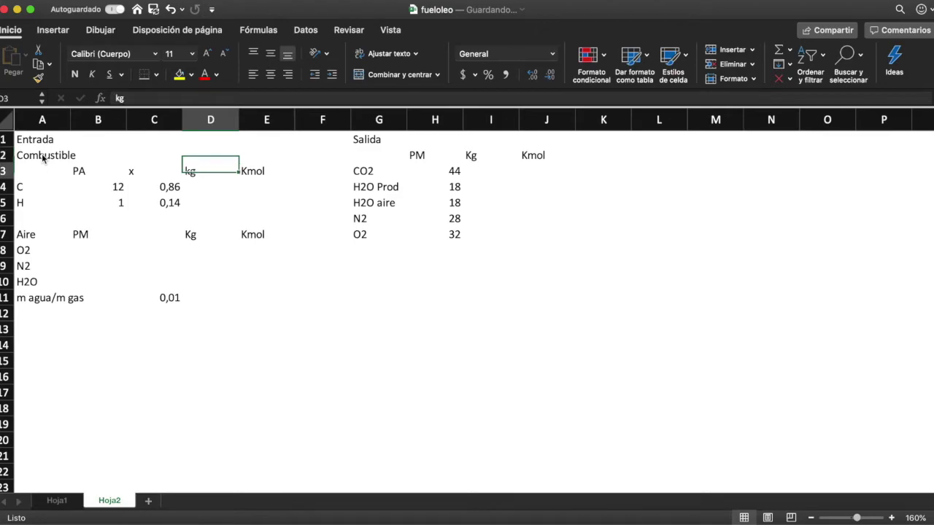
type("=")
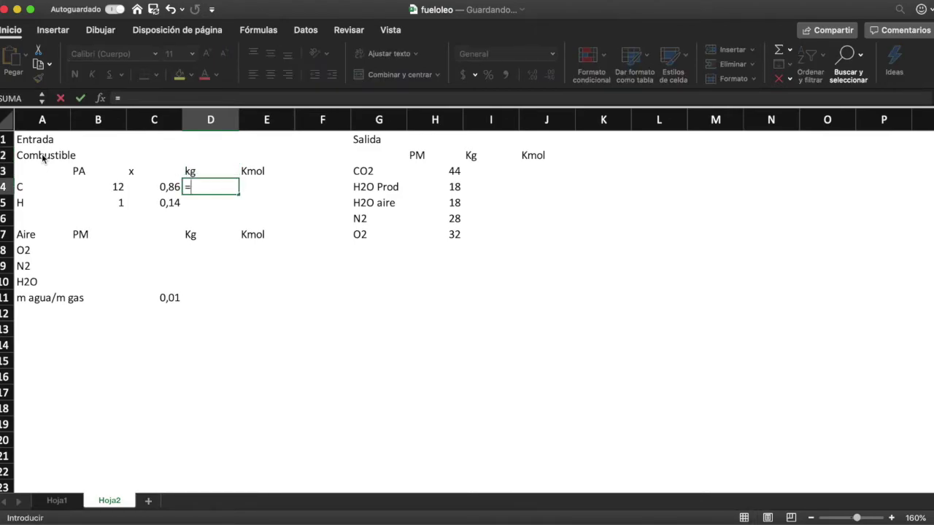
type("3000")
key("Escape")
Enter 3000 as the total fuel mass in cell D2, on the Combustible row
key("Up")
key("Up")
type("3000+")
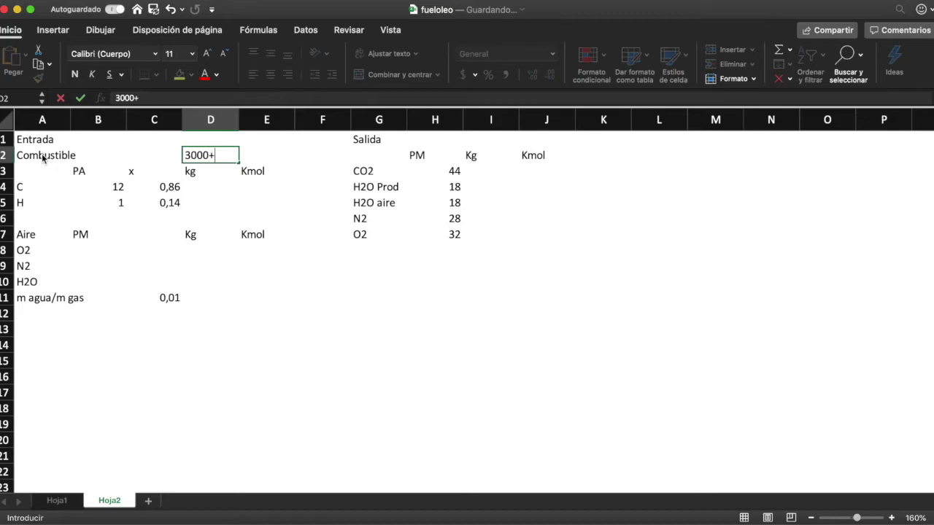
key("BackSpace")
key("Return")
Calculate the kilograms of C in cell D4 with the formula =D2*C4
key("Return")
type("=")
left_click(225, 155)
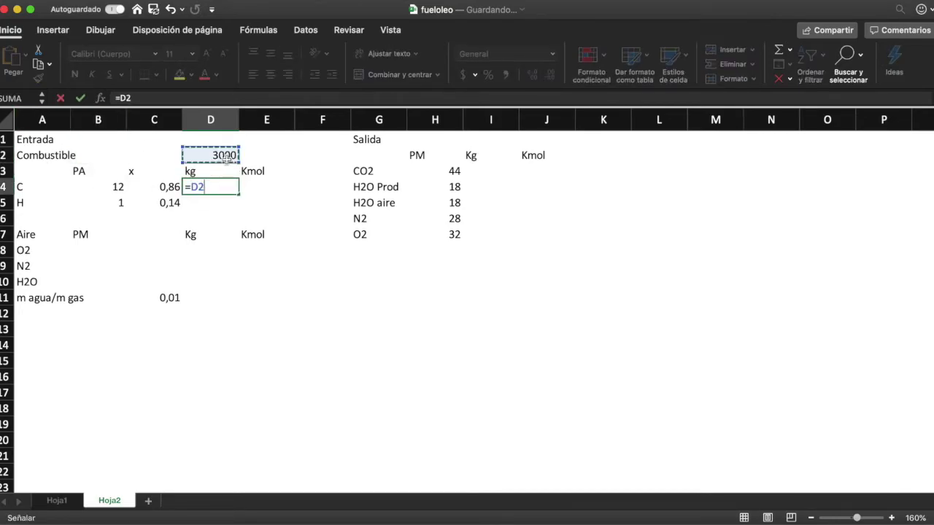
type("*")
left_click(170, 188)
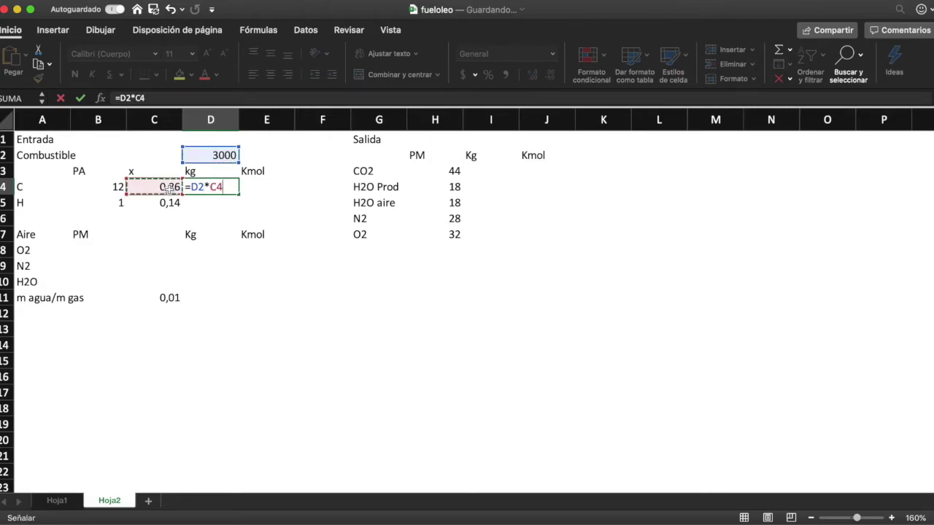
key("Return")
Calculate the kilograms of H in cell D5 with the formula =D2*C5
key("Up")
key("Down")
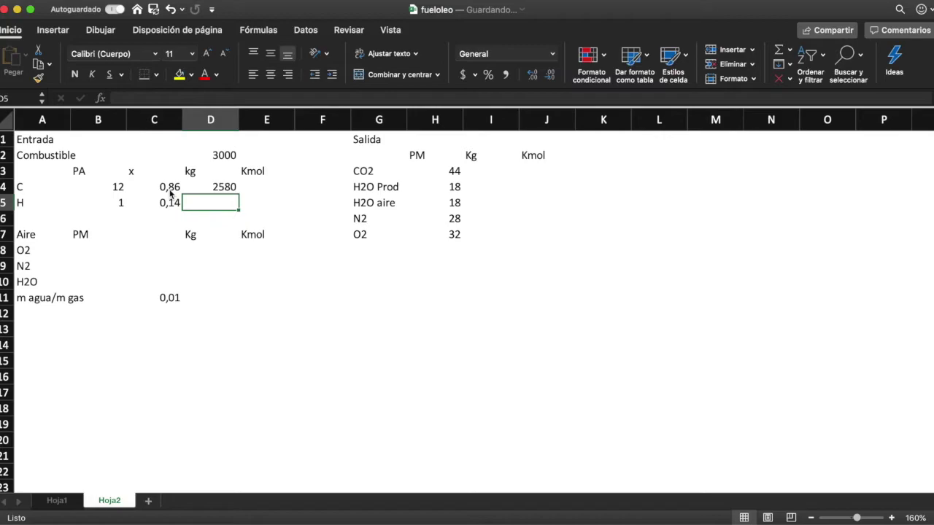
type("0")
key("BackSpace")
type("=")
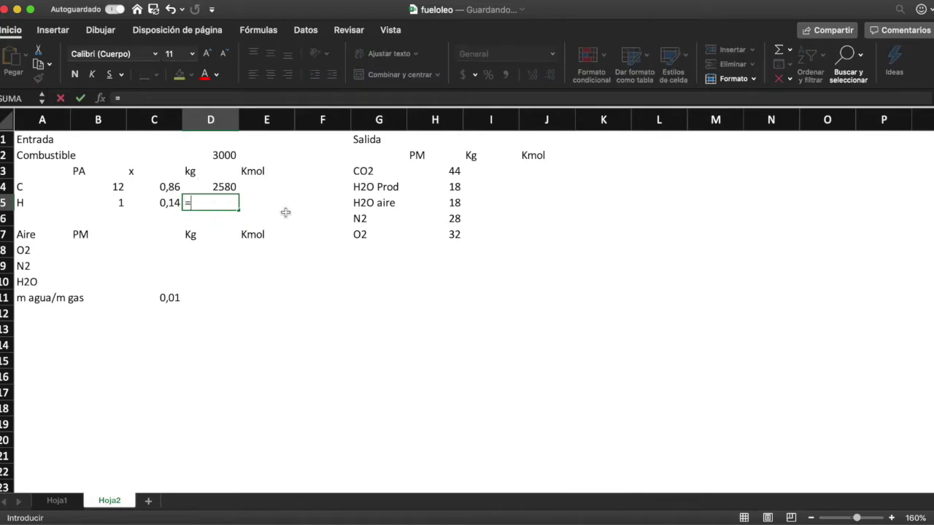
left_click(211, 155)
type("*")
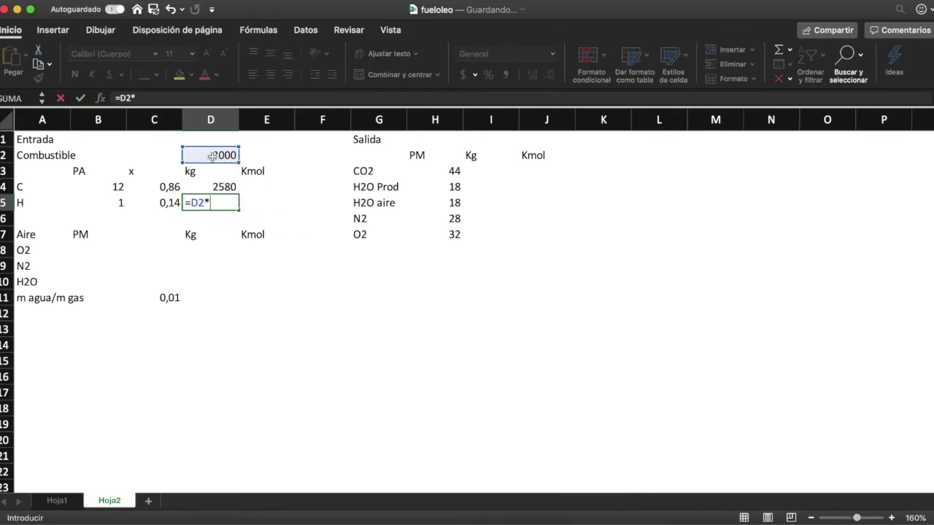
left_click(168, 203)
key("Return")
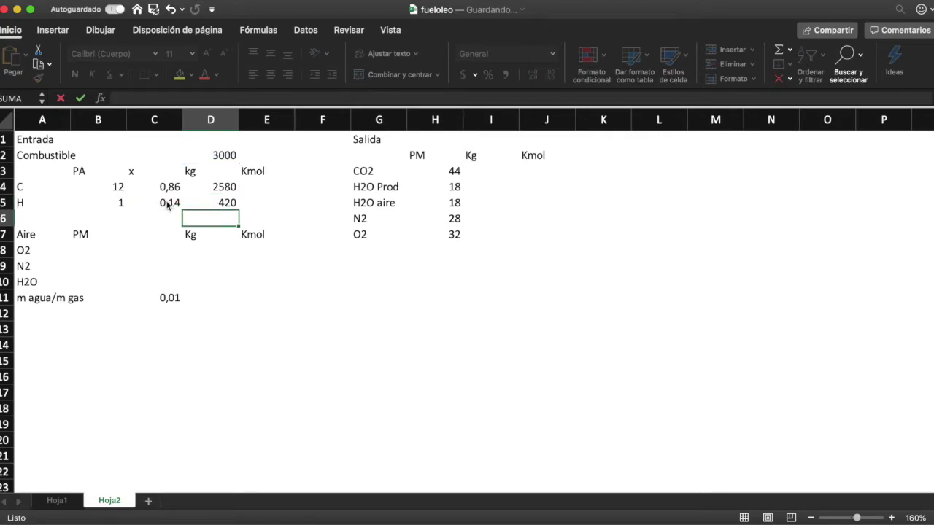
Calculate the kilomoles of C in cell E4 with the formula =D4/B4
key("Up")
key("Right")
key("Up")
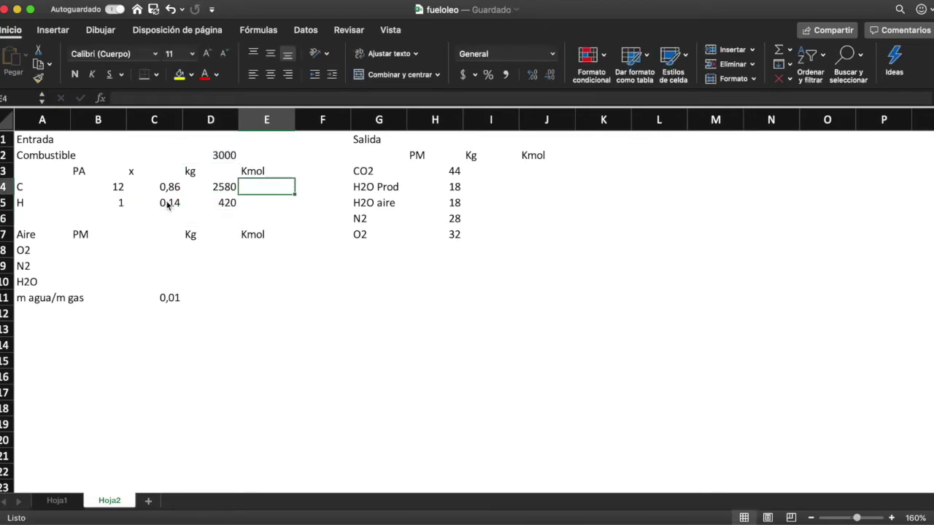
type("=")
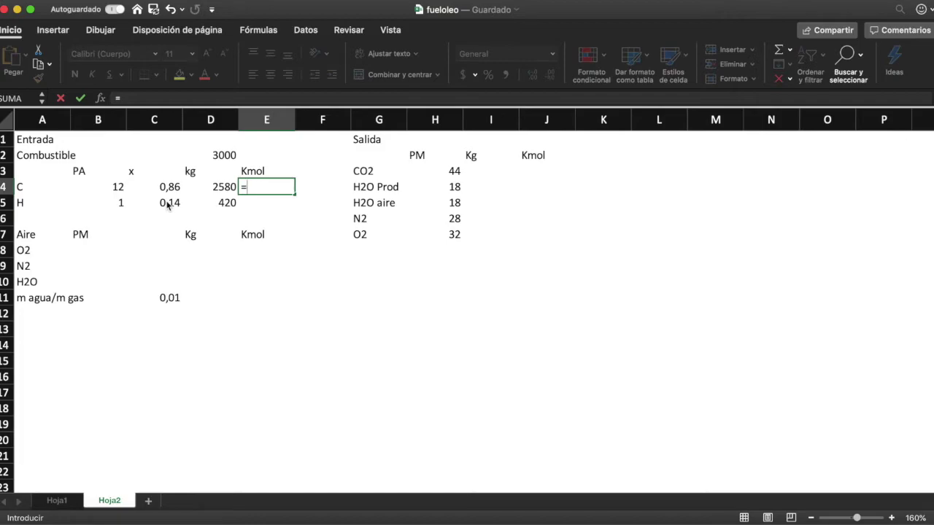
key("Left")
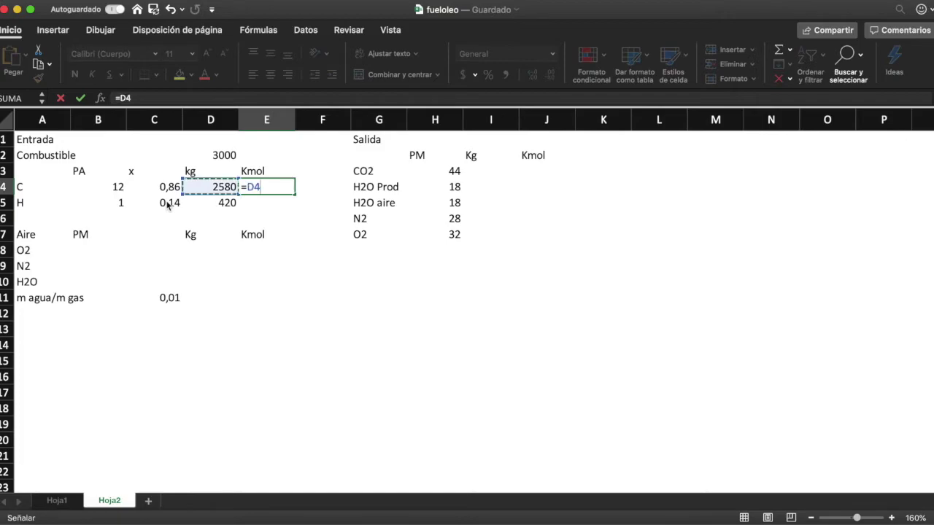
type("/")
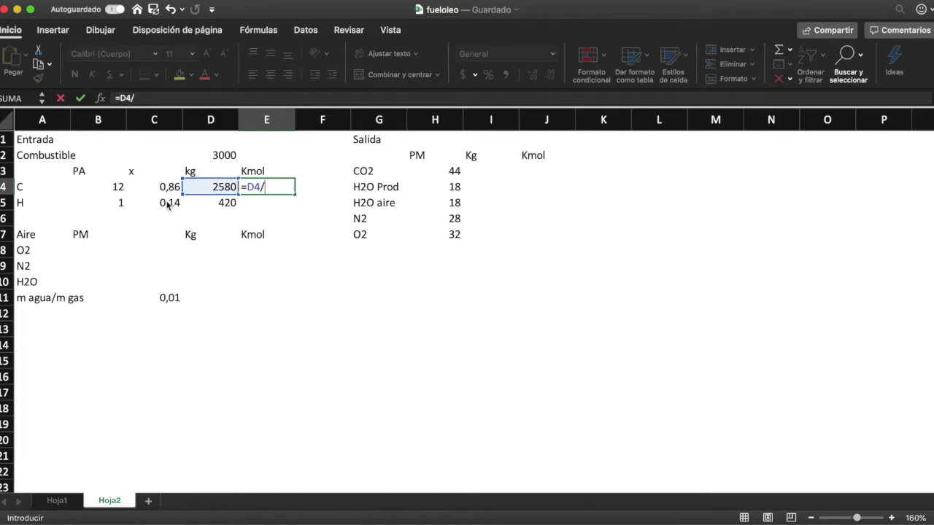
left_click(111, 190)
key("Return")
Copy the kilomole formula from E4 down to the H row in E5 and check both cells
left_click(272, 178)
left_click(283, 188)
left_click_drag(294, 193, 296, 206)
left_click(290, 187)
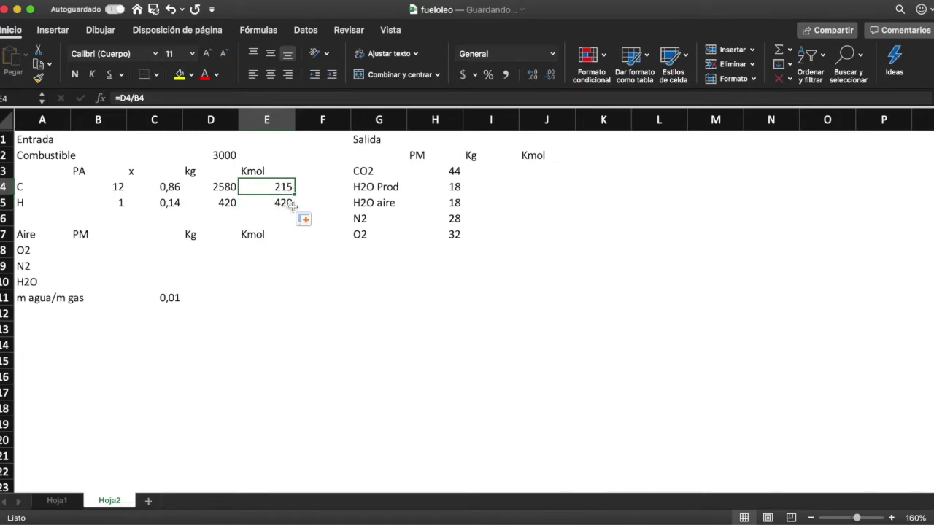
left_click(292, 205)
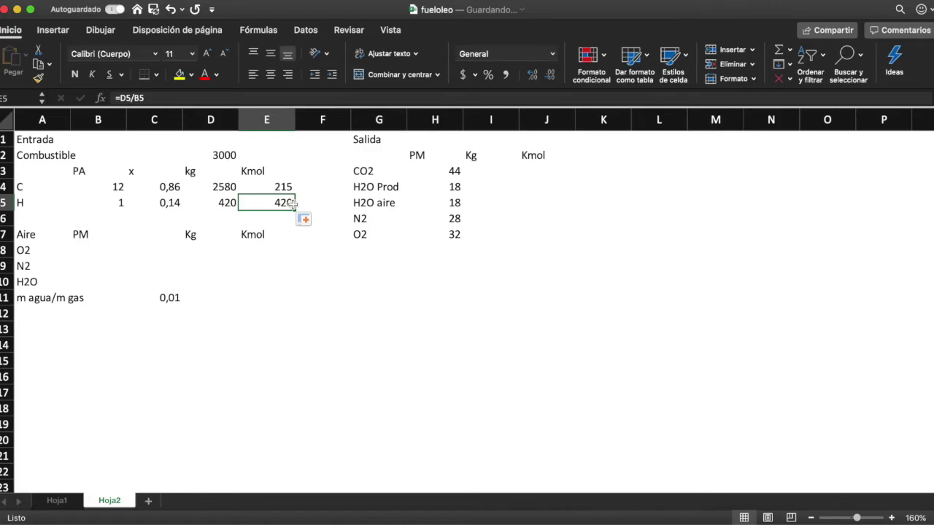
Review the air section's O2, N2 and H2O rows and the water-to-gas mass ratio in cell C11
key("Down")
key("Down")
key("Down")
key("Left")
key("Left")
key("Left")
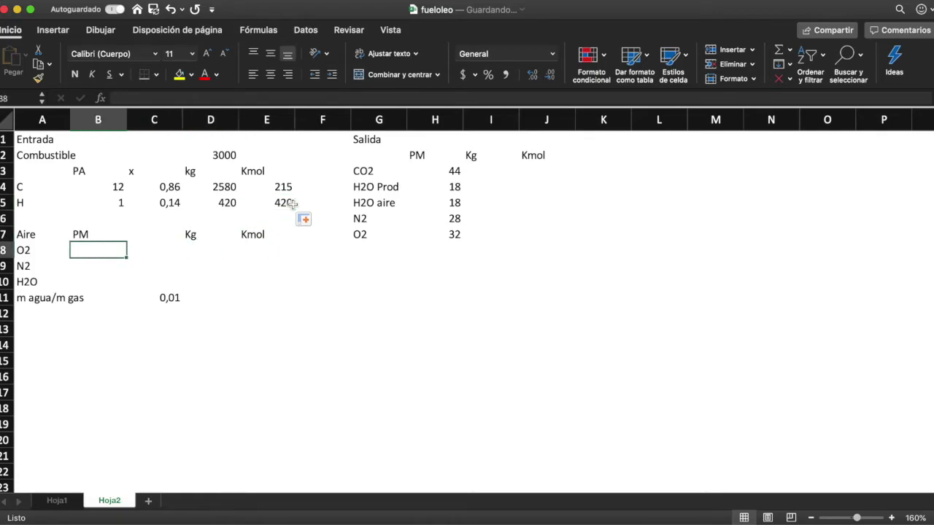
key("Up")
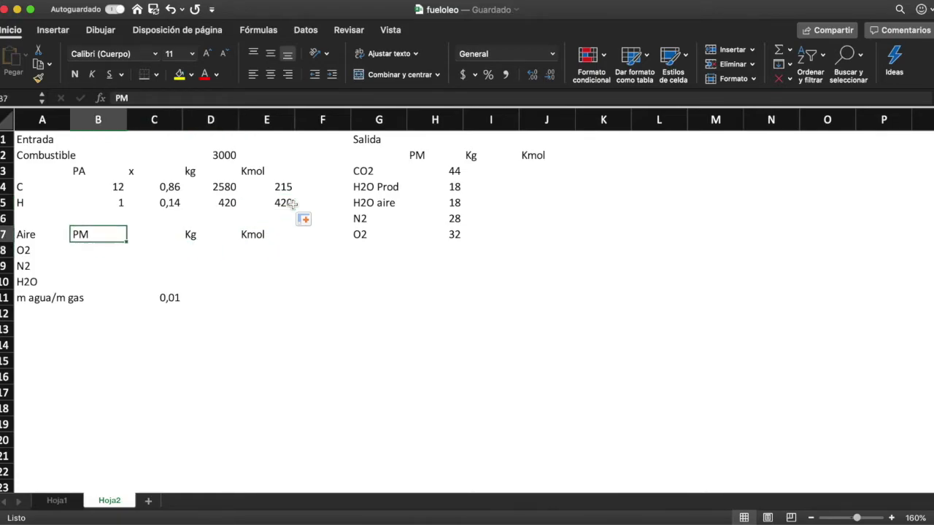
key("Left")
key("Down")
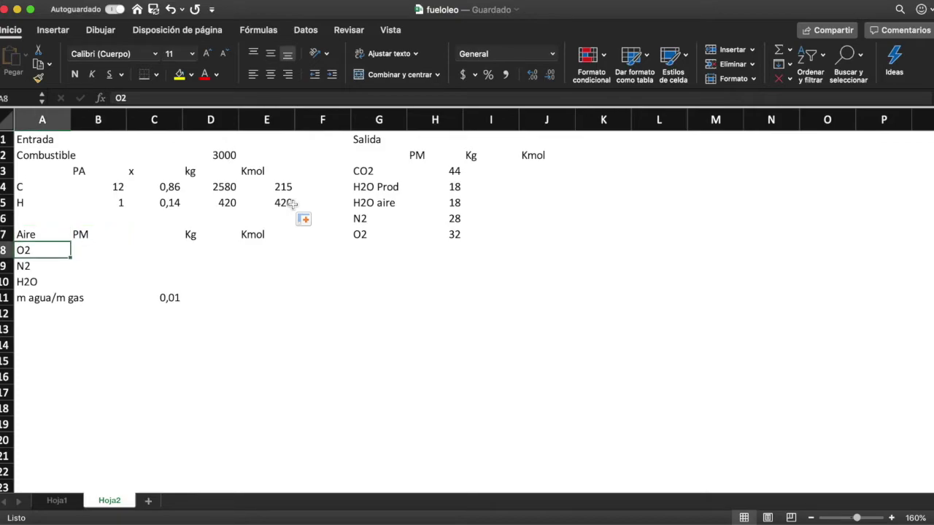
key("Down")
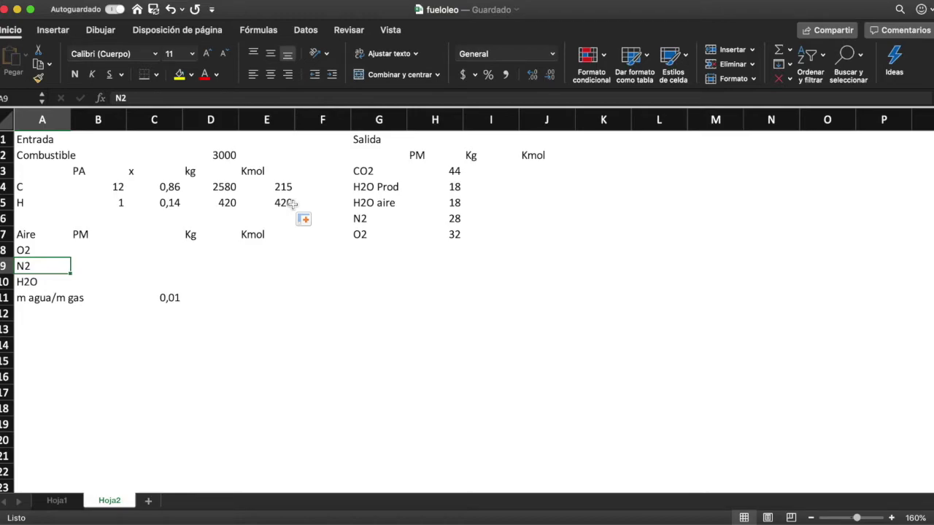
key("Right")
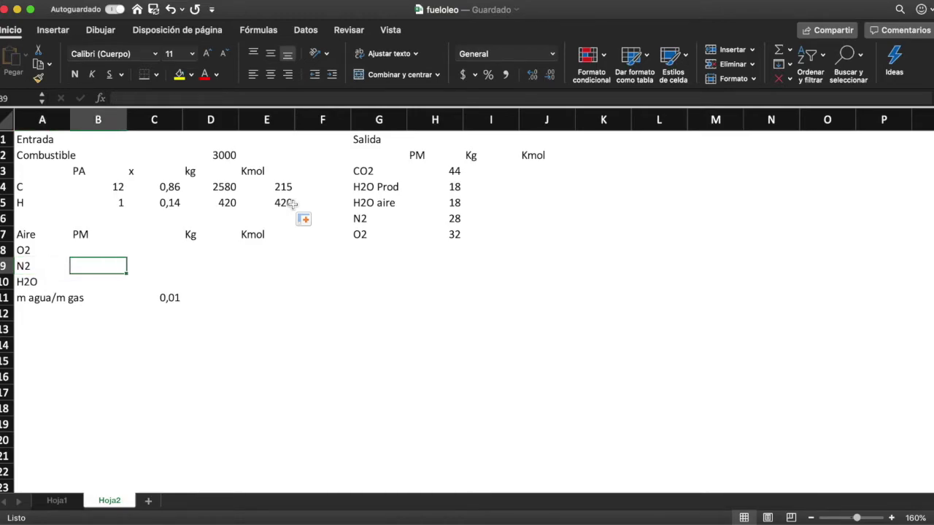
key("Down")
key("Down")
key("Right")
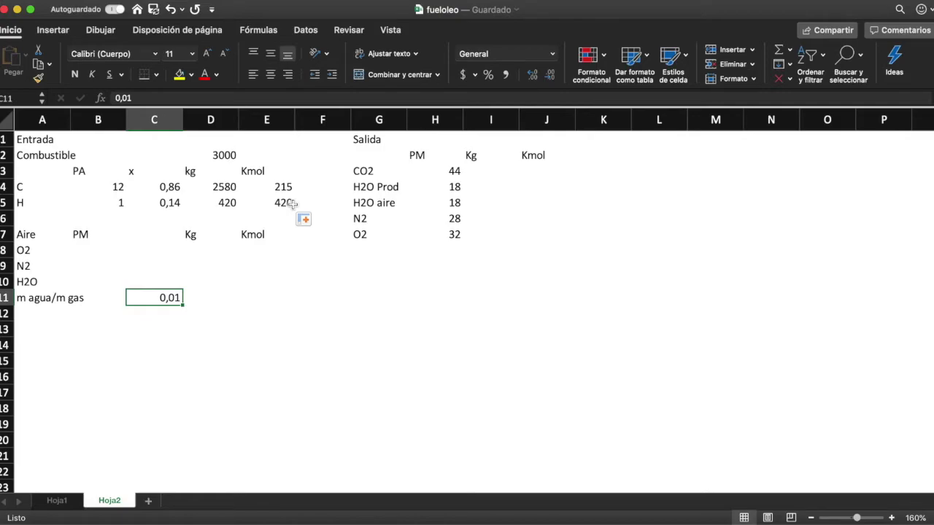
Enter the molecular weights of the air components: =16*2 for O2 in B8, =14*2 for N2 in B9 and 18 for H2O in B10
key("Up")
key("Up")
key("Up")
key("Left")
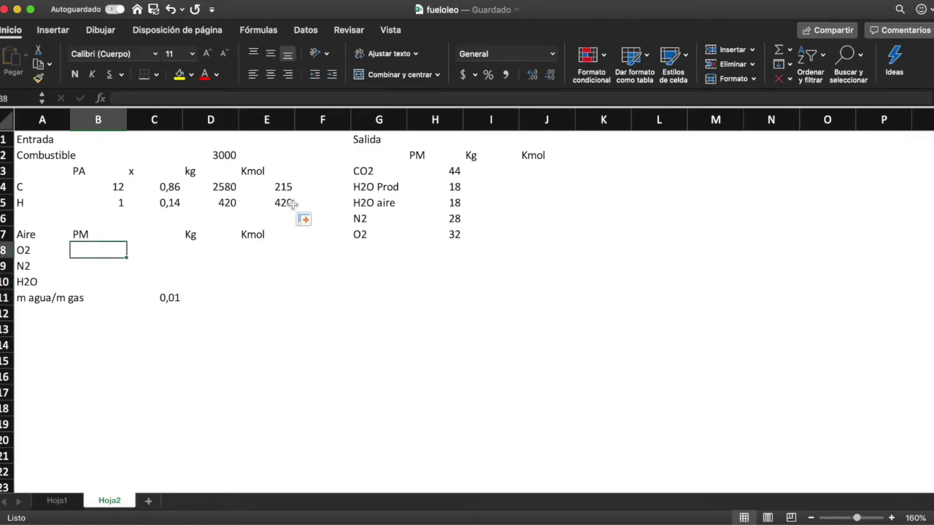
type("=")
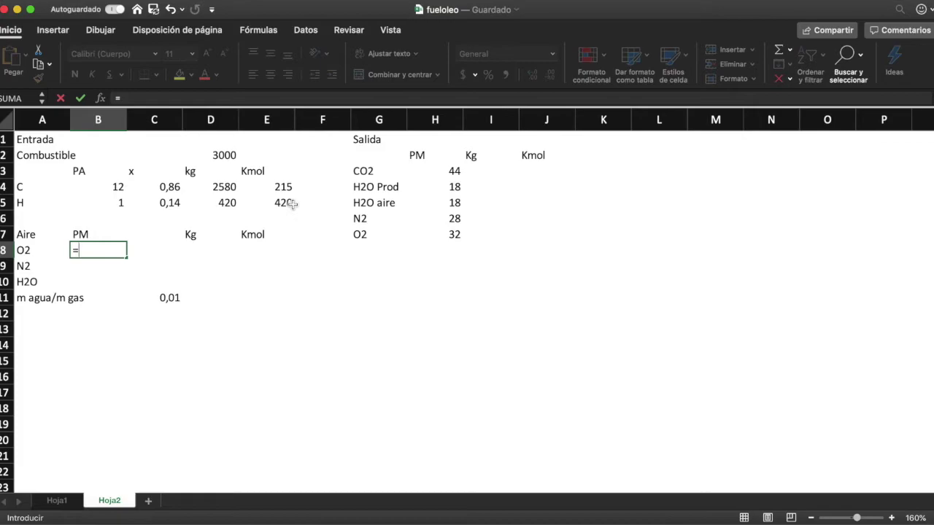
type("16*2")
key("Return")
type("=1")
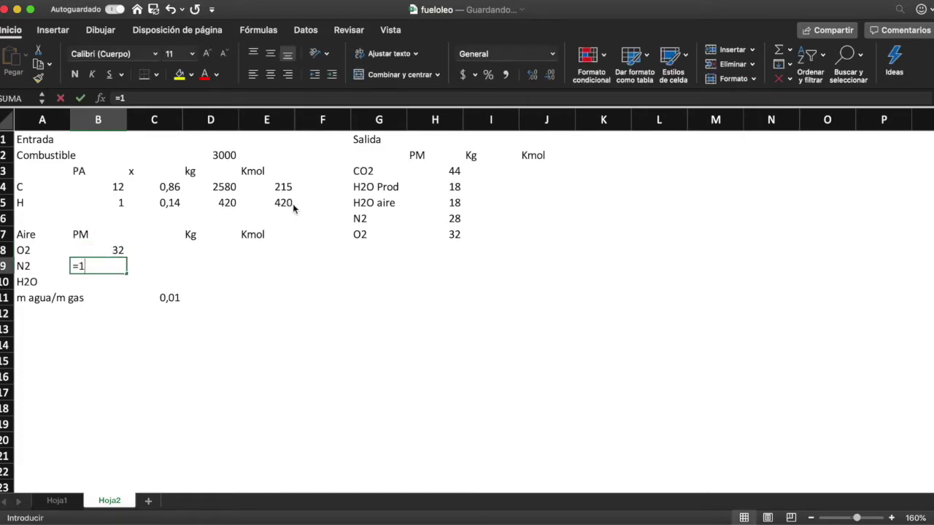
type("4*2")
key("Return")
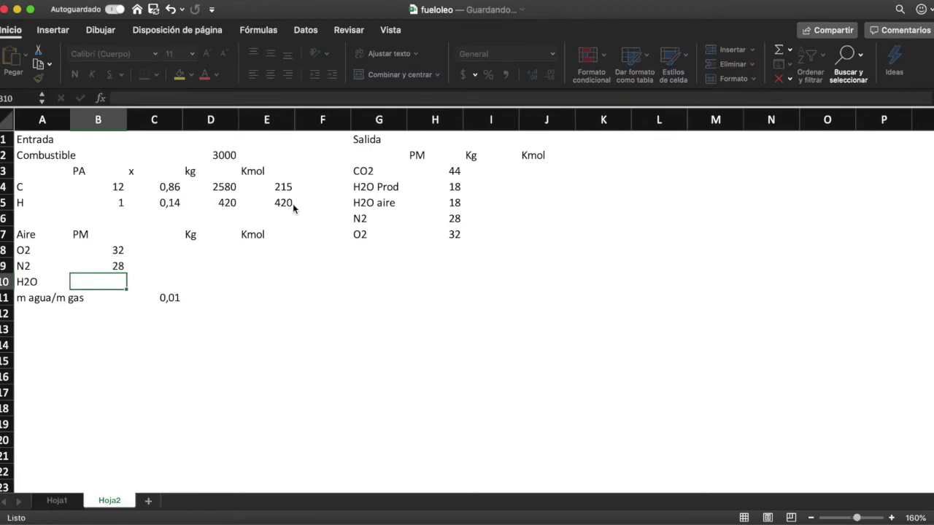
type("18")
key("Tab")
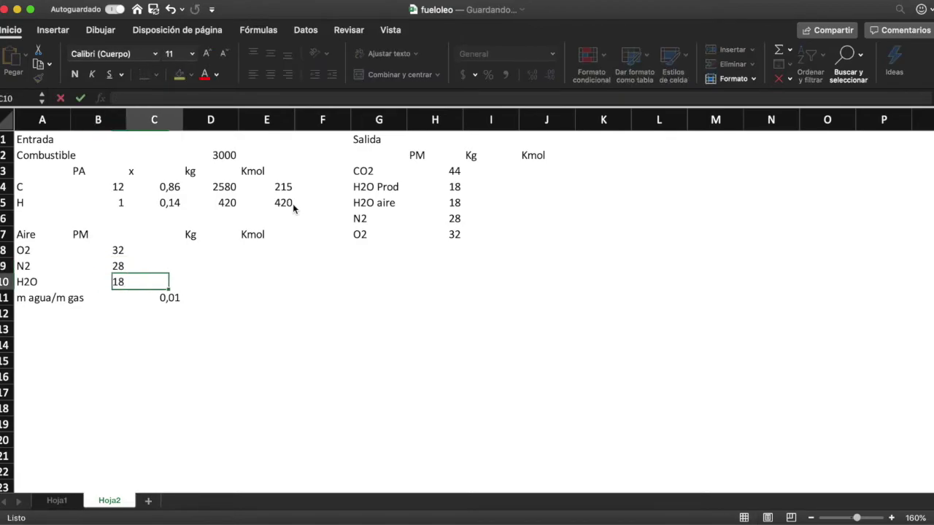
Set the outlet CO2 kilomoles in cell J3 equal to the carbon kilomoles with the formula =E4
key("Up")
key("Up")
key("Right")
key("Right")
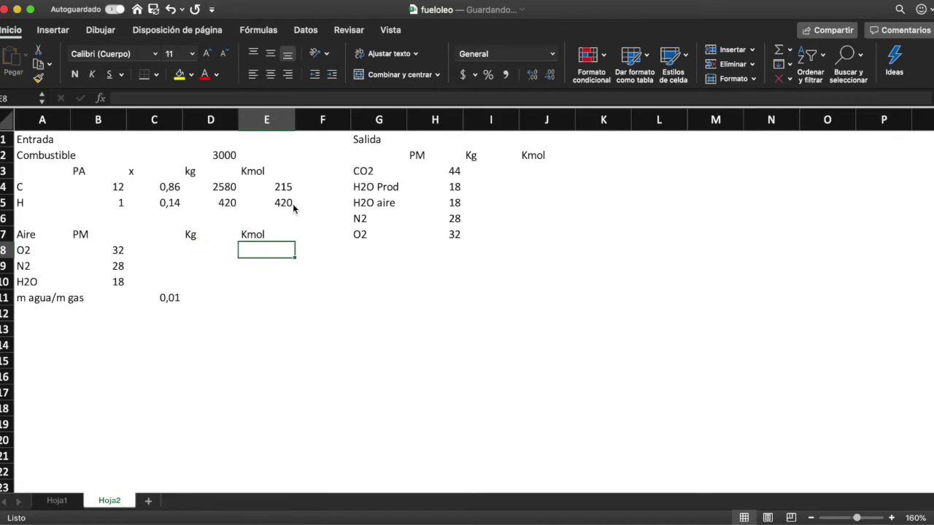
key("Up")
key("Up")
key("Up")
key("Up")
key("Up")
key("Up")
key("Right")
key("Down")
key("Right")
key("Right")
key("Right")
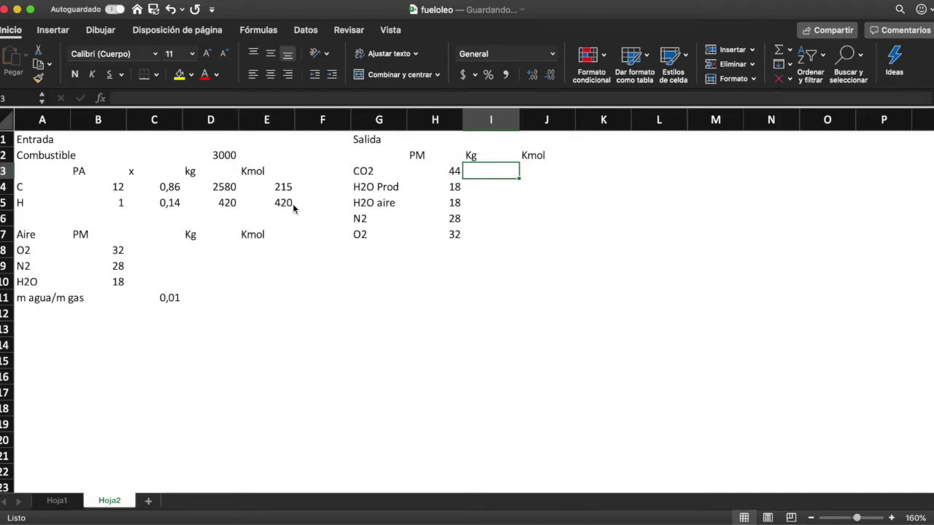
key("Right")
key("Left")
key("Right")
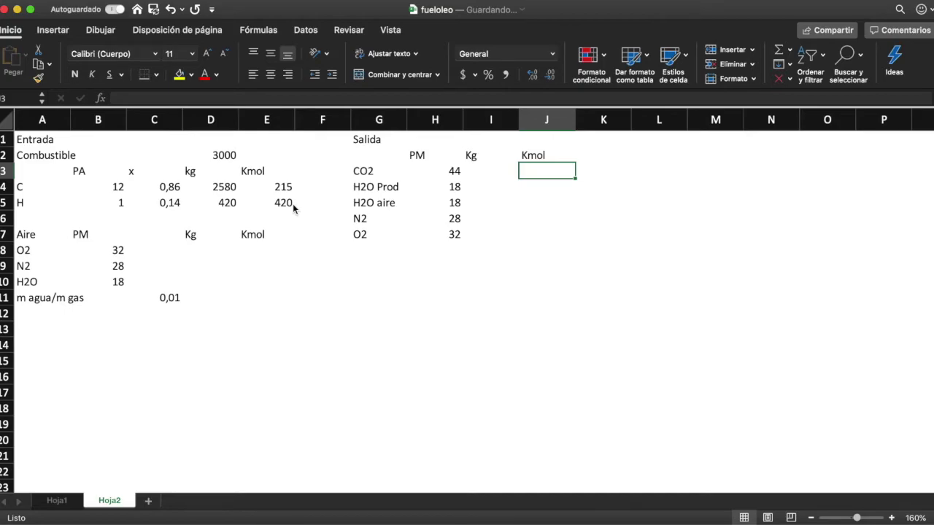
type("=")
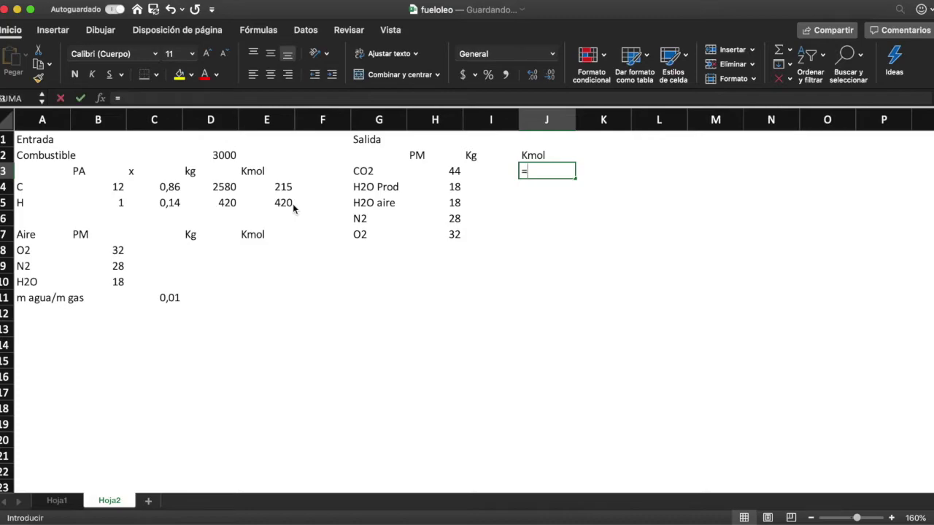
key("Left")
key("Left")
key("Left")
key("Left")
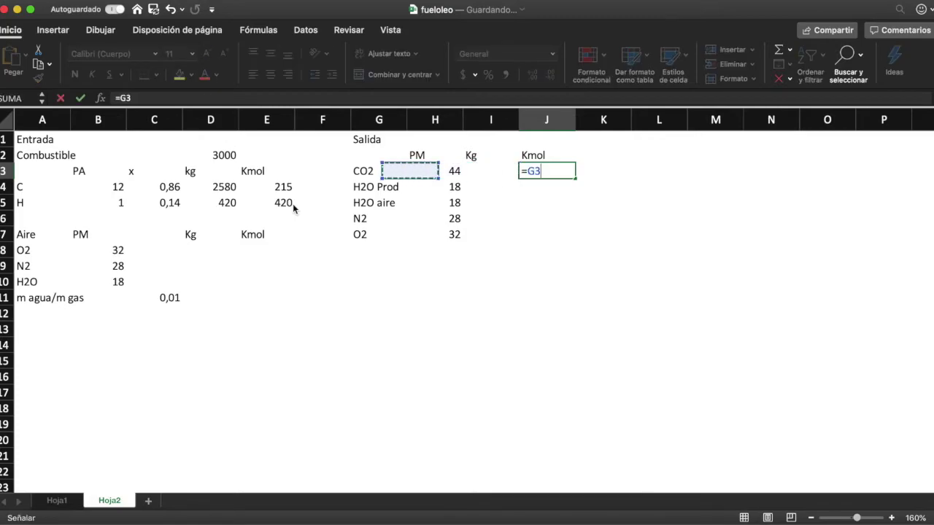
key("Left")
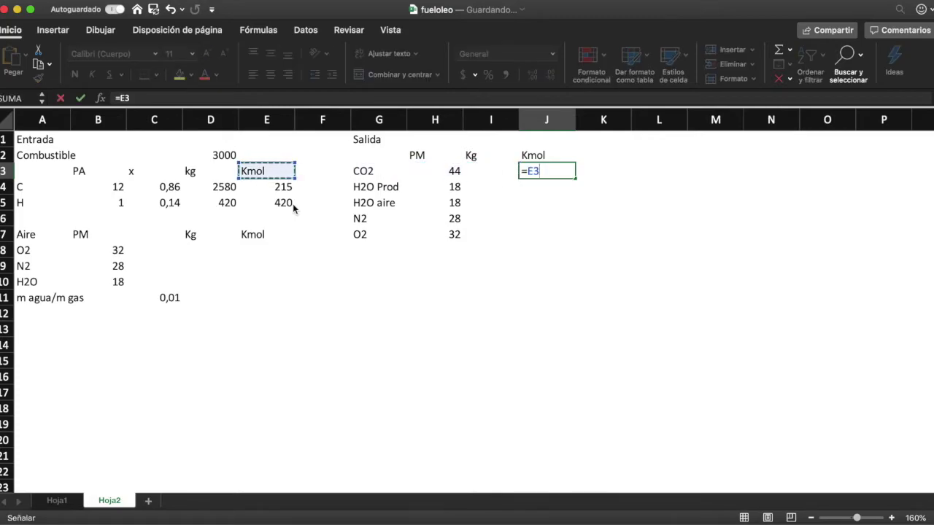
key("Down")
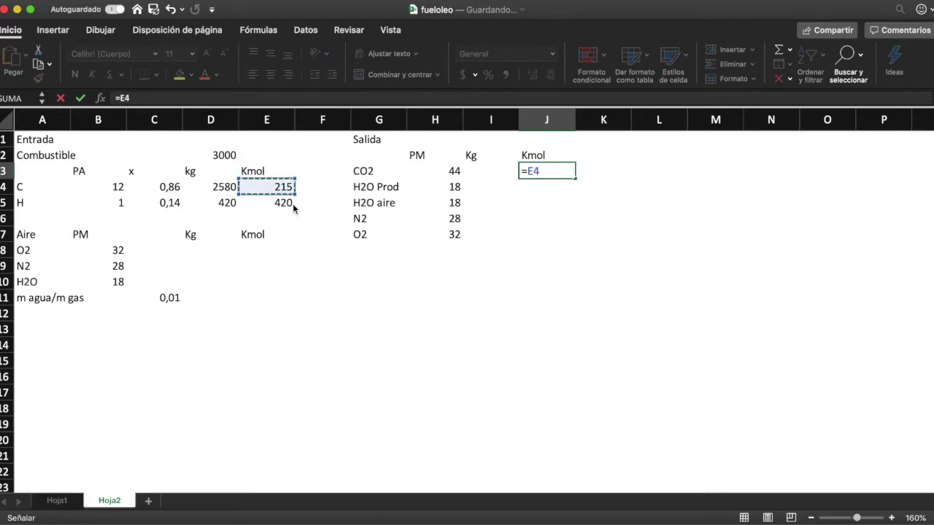
key("Return")
Calculate the kilograms of CO2 in cell I3 with the formula =J3*H3 and copy it down to the O2 row in I7
key("Up")
key("Up")
key("Down")
key("Left")
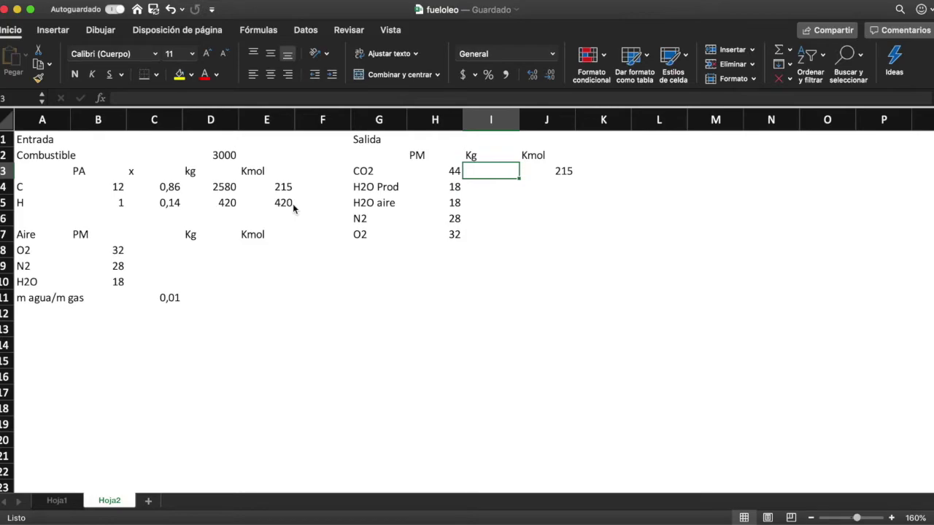
type("=")
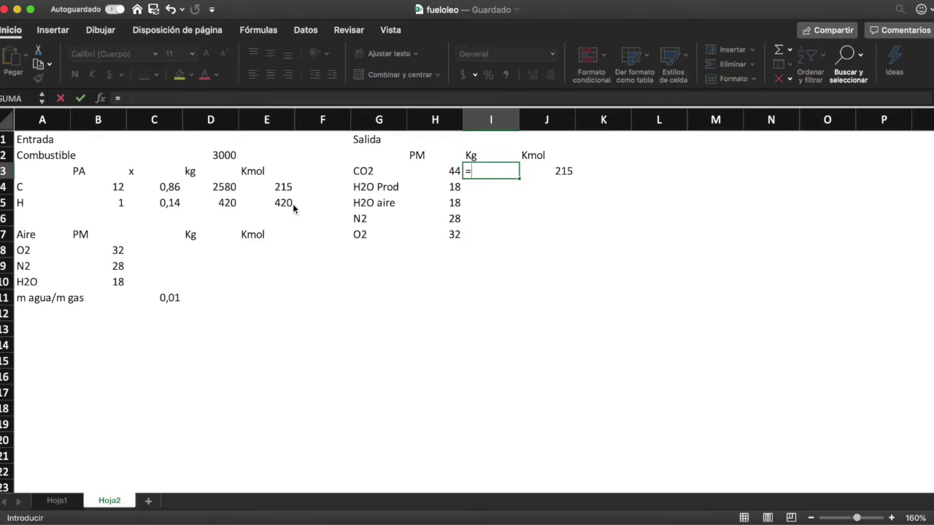
key("Right")
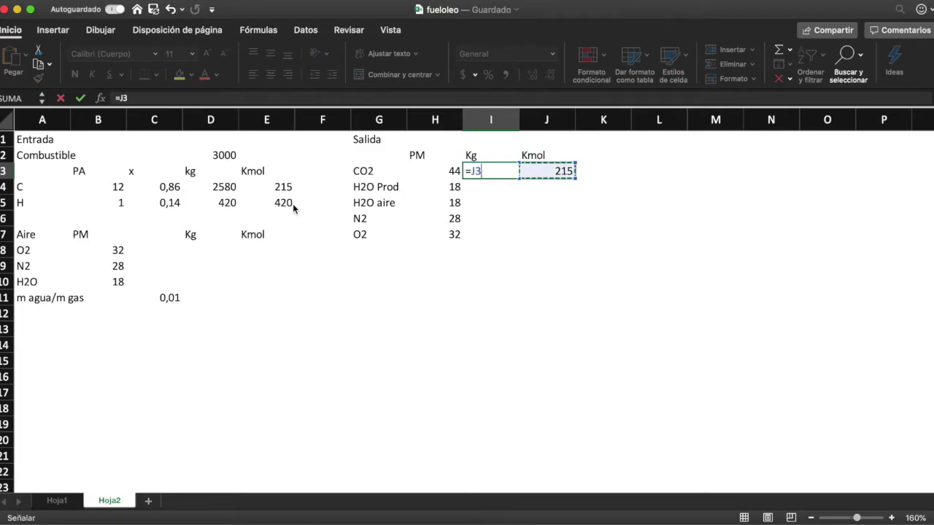
type("*")
key("Left")
key("Return")
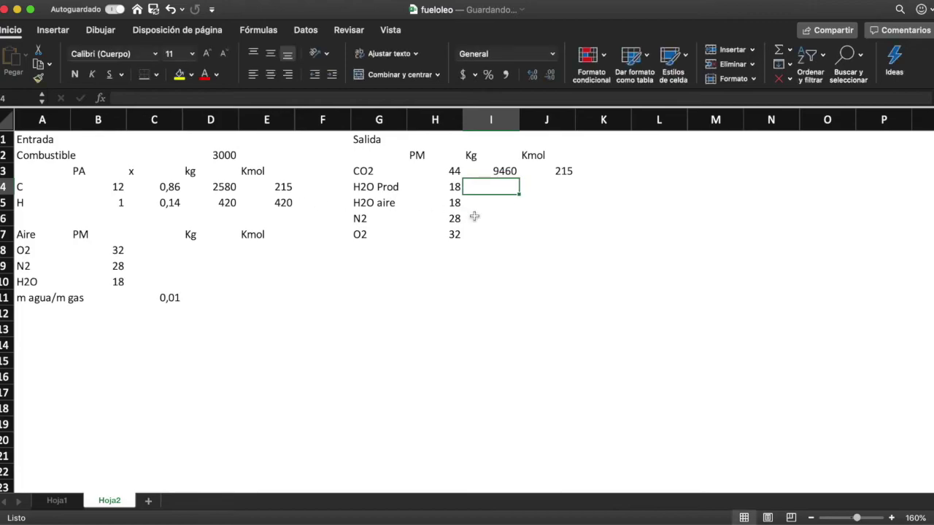
left_click(509, 172)
left_click_drag(520, 183, 518, 241)
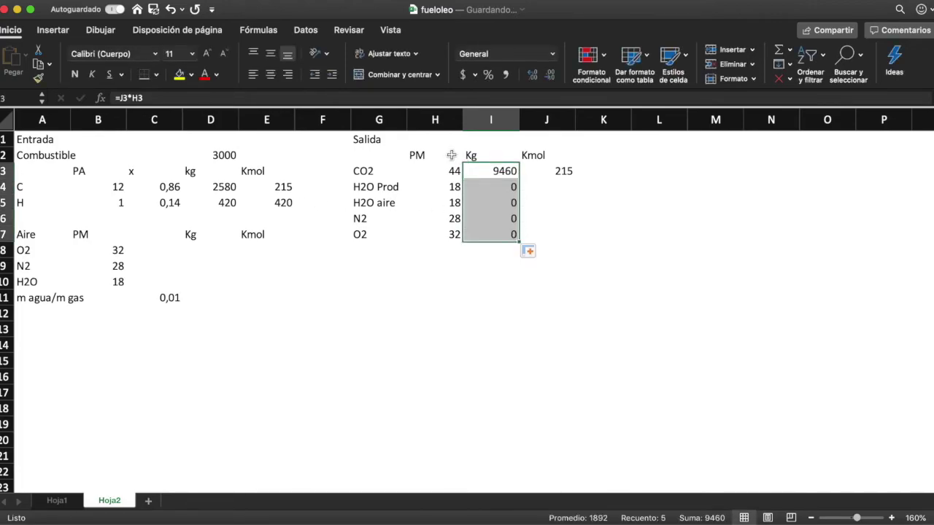
Calculate the kilomoles of H2O produced in cell J4 with the formula =E5/2
left_click(440, 181)
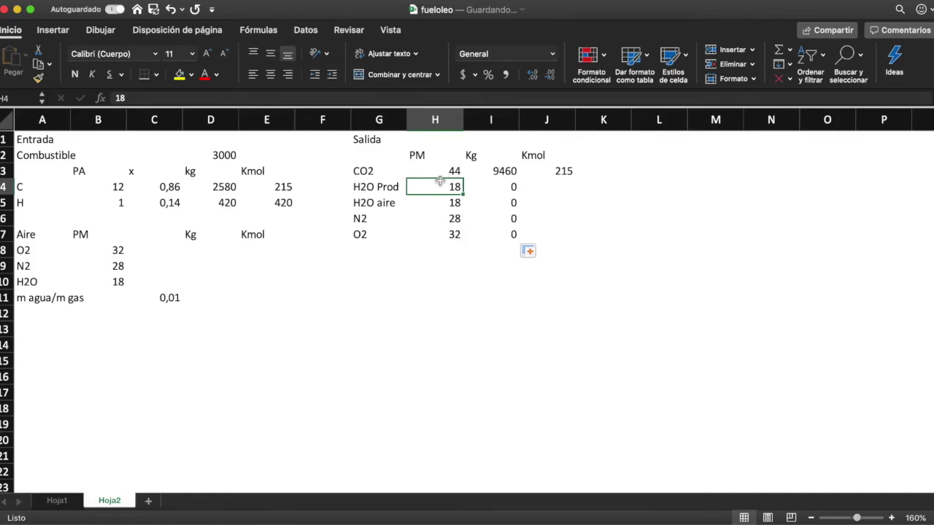
key("Right")
key("Right")
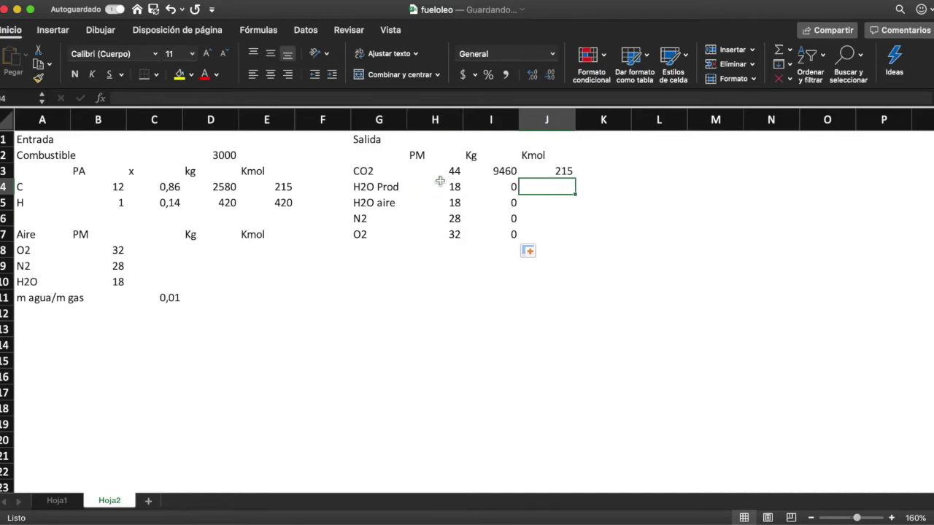
type("=")
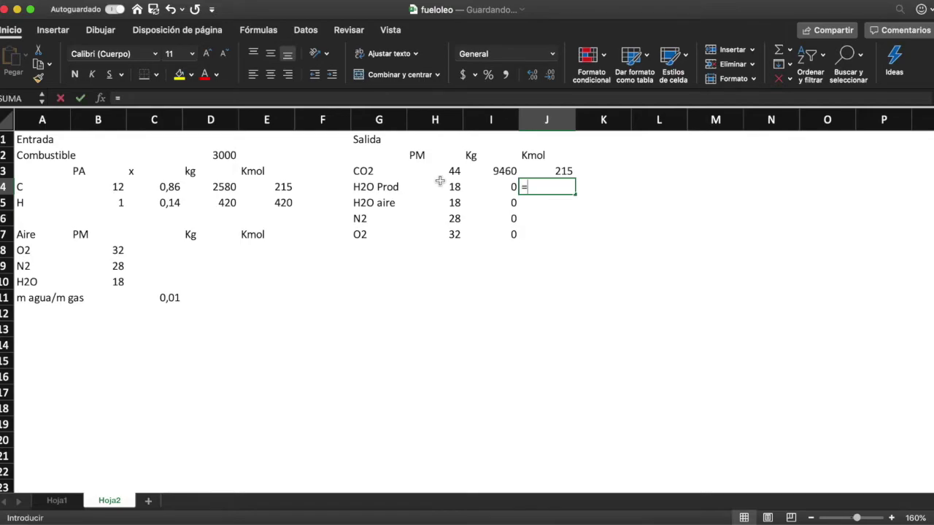
key("Left")
key("Left")
key("Left")
key("Left")
key("Left")
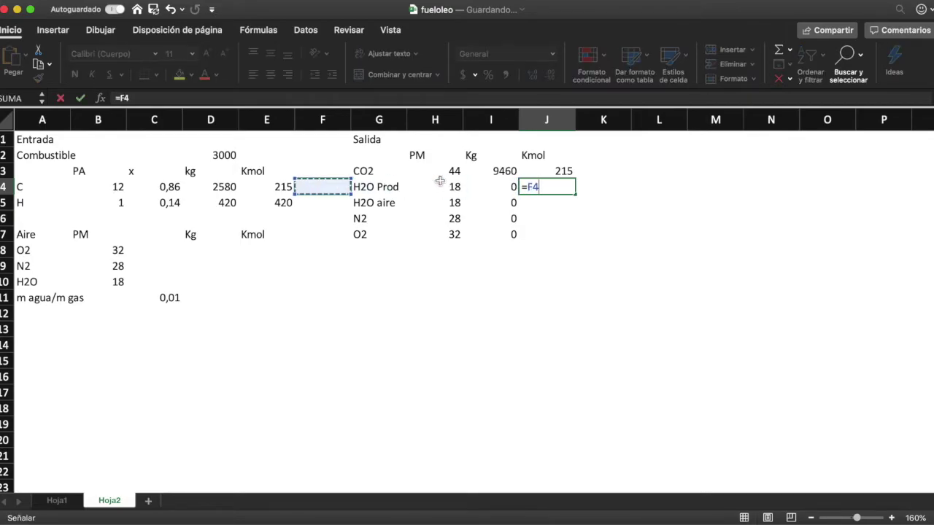
key("Down")
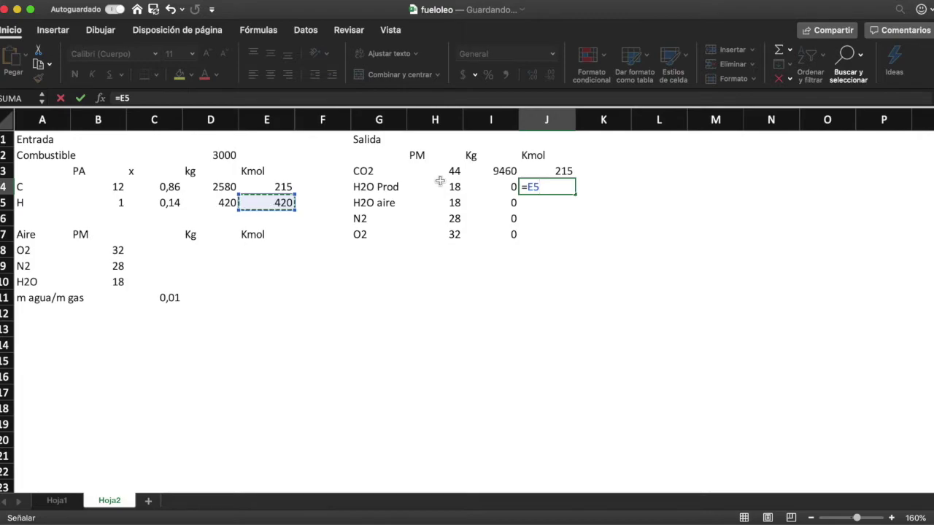
type("/2")
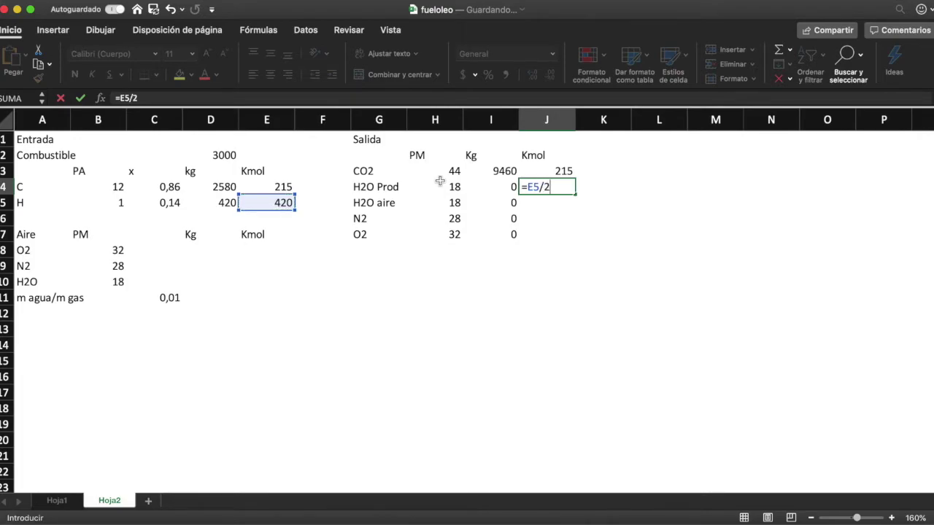
key("Return")
Check the H2O Prod kilomole formula and the copied kilogram formulas for the outlet components in column I
key("Up")
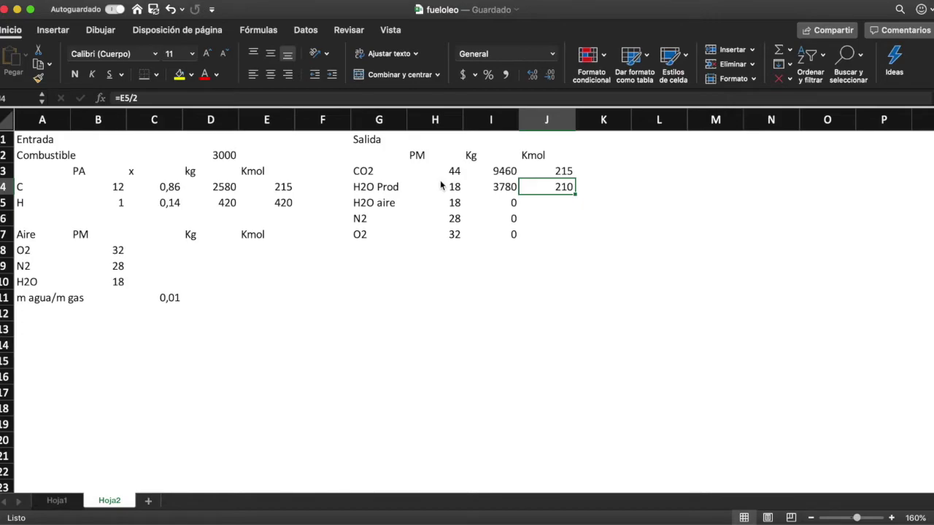
key("Left")
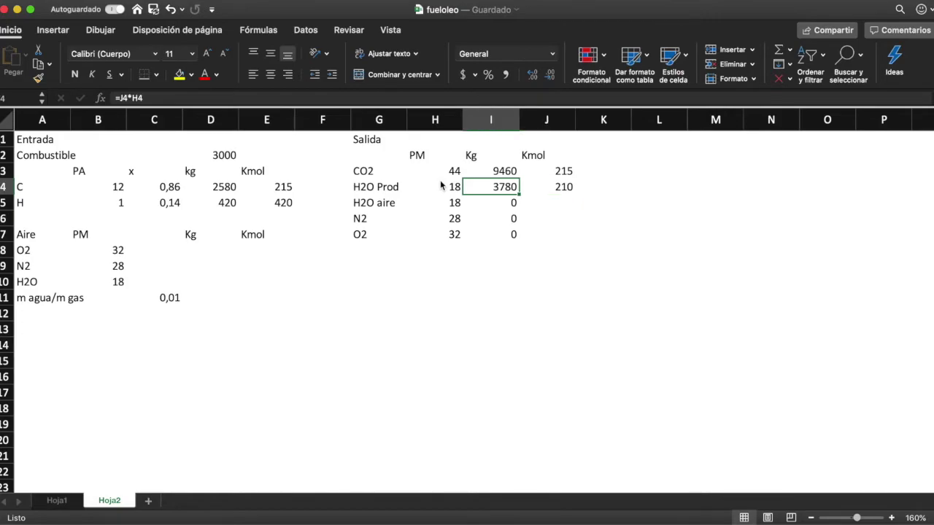
key("Down")
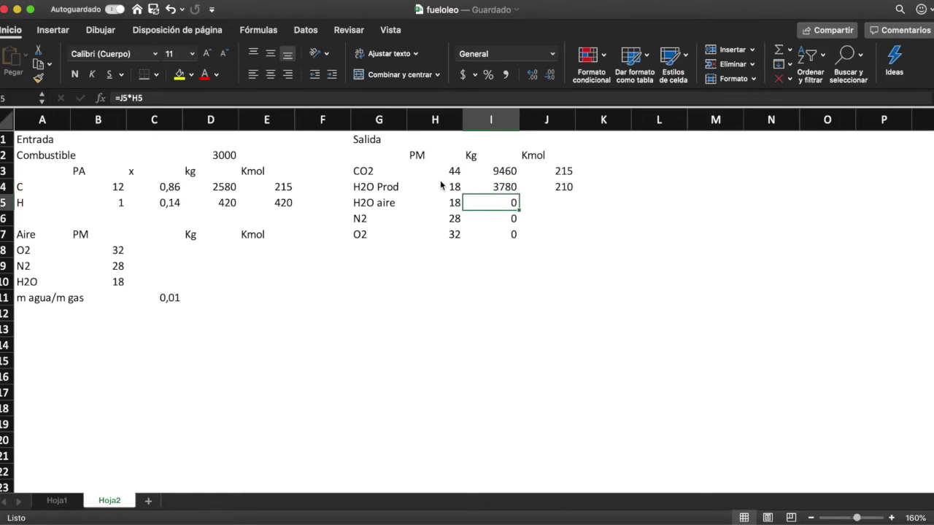
key("Down")
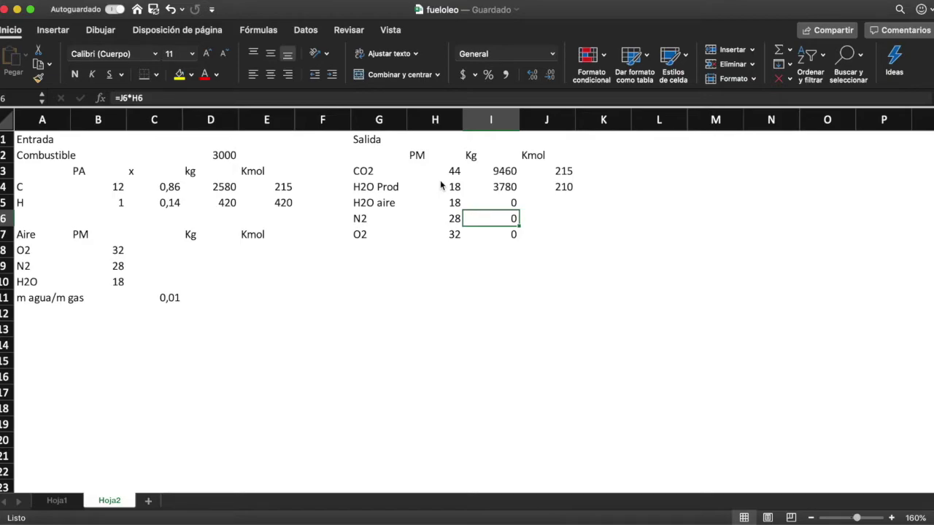
key("Down")
key("Down")
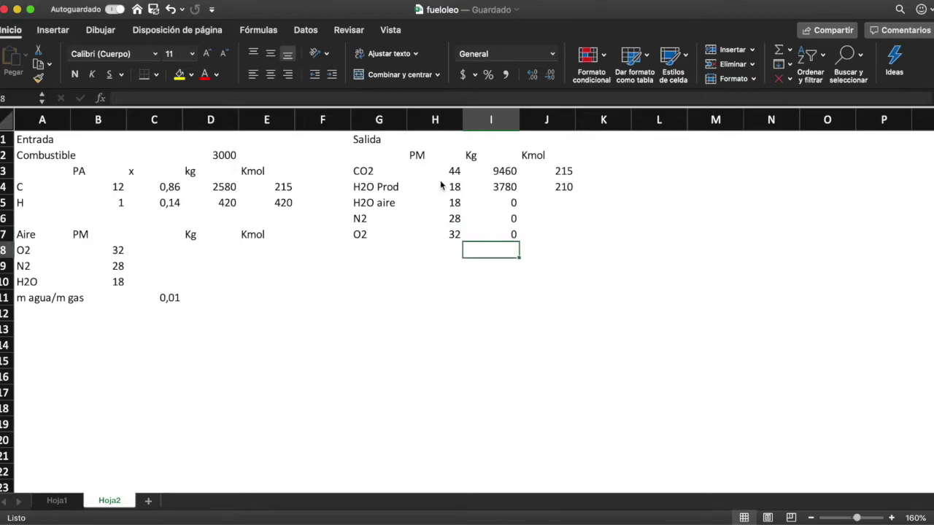
key("Left")
key("Left")
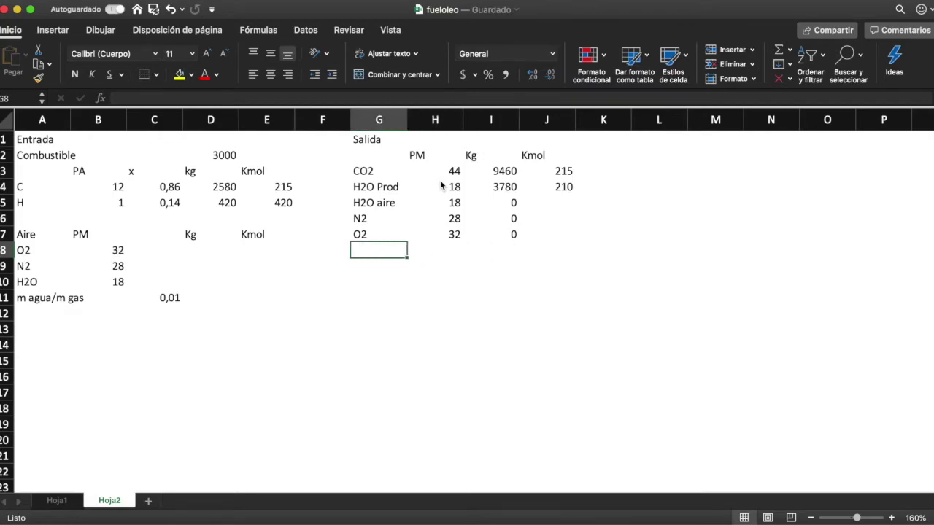
Label cell A14 as O2 cons to begin the oxygen consumption calculation below the air data
key("Down")
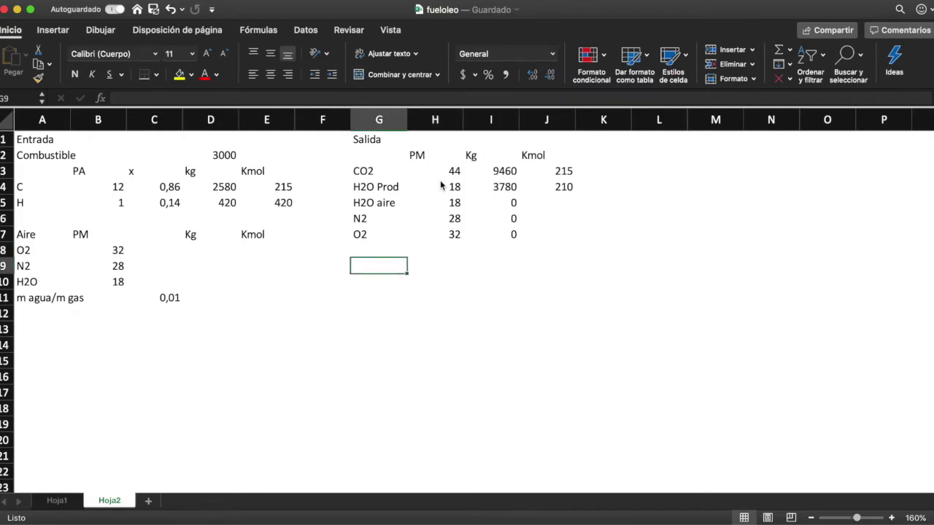
left_click(59, 343)
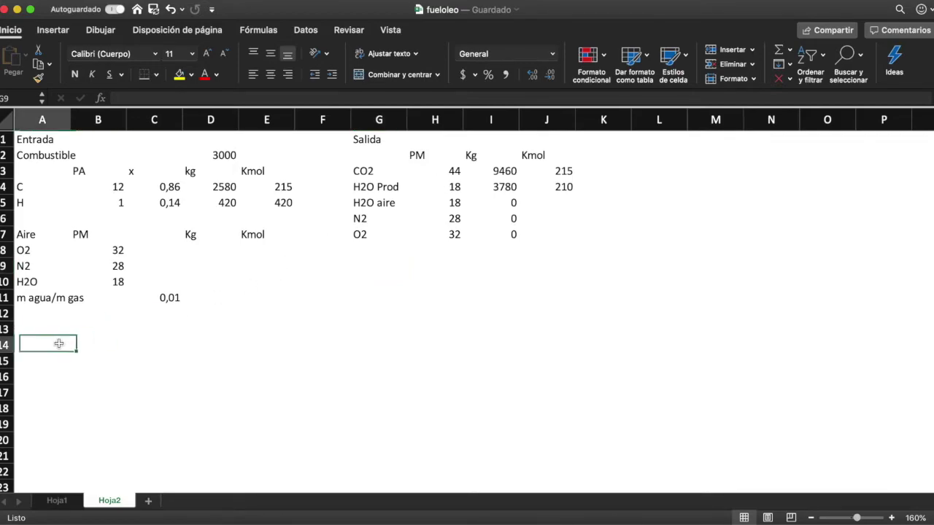
type("O2 cons")
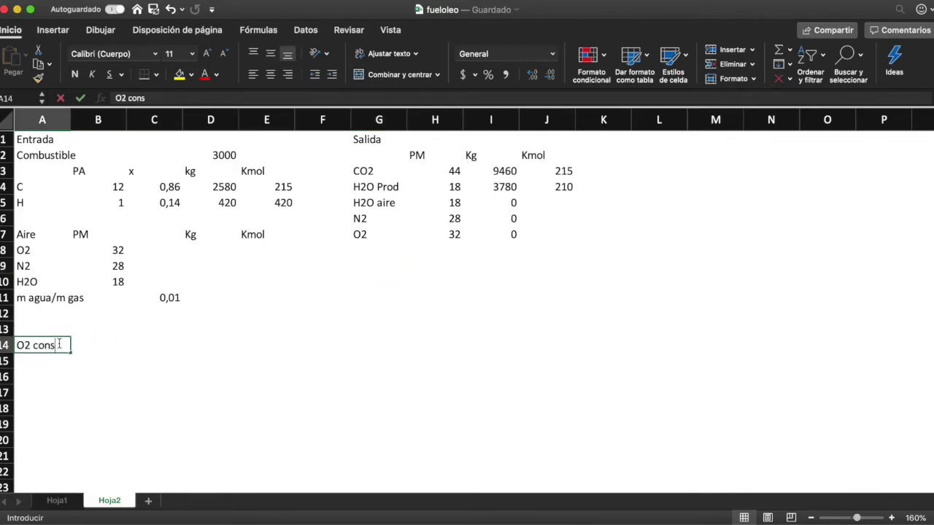
key("Tab")
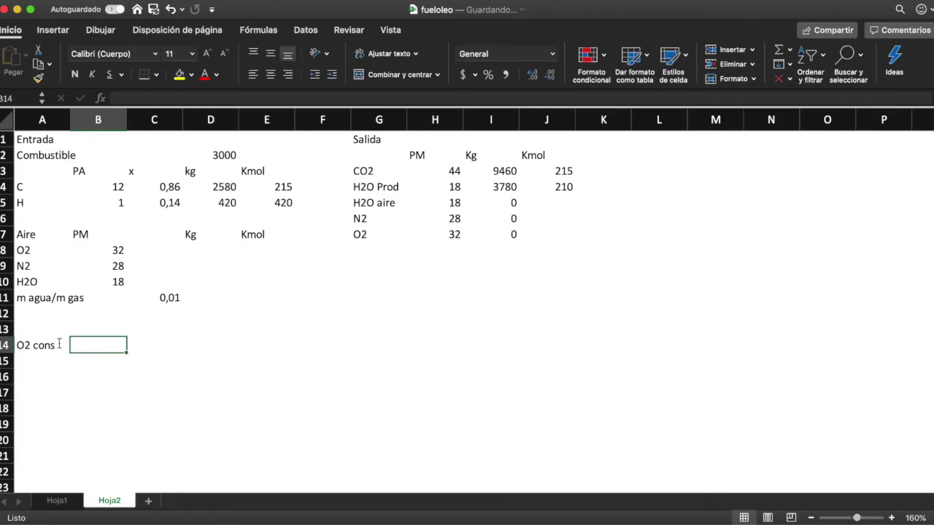
Write the consumed O2 expression in cell B14 as plain text: (2*nCO2 P +n H2O prd)/2
type("=")
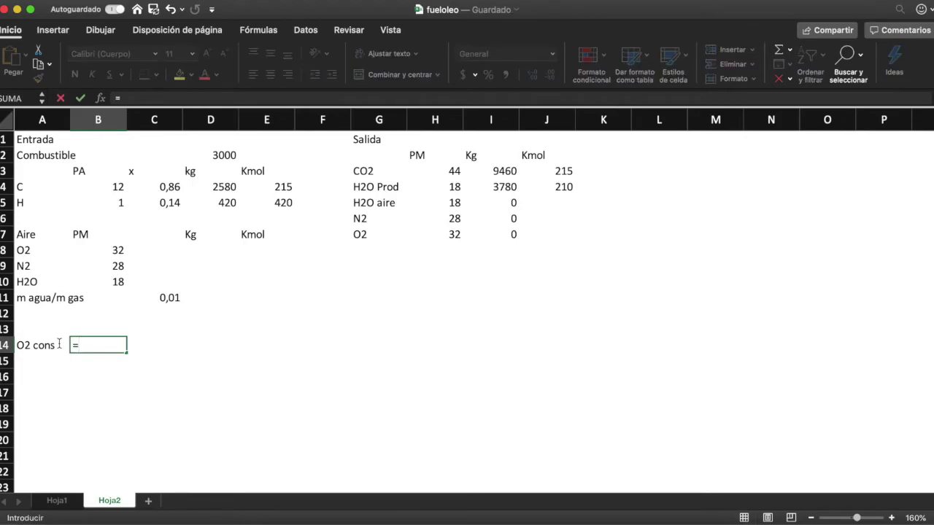
type("2*nCO")
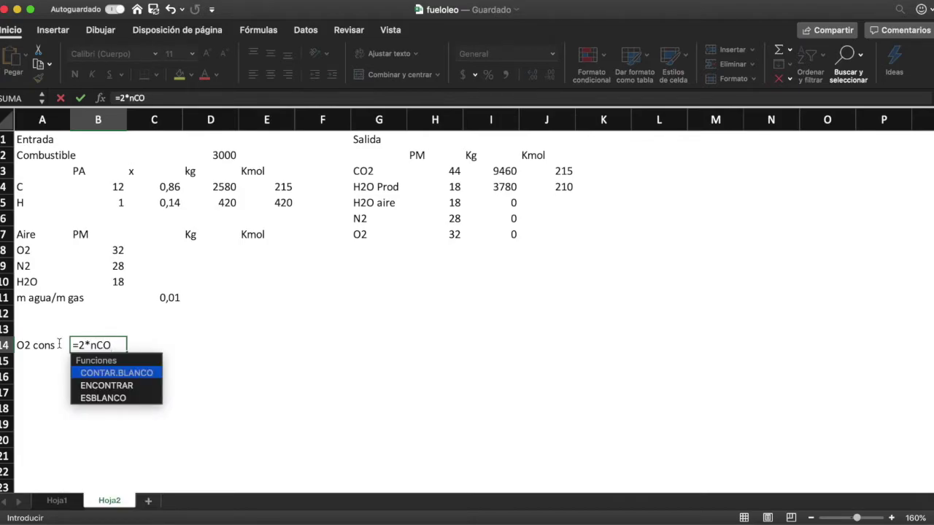
type("2 P")
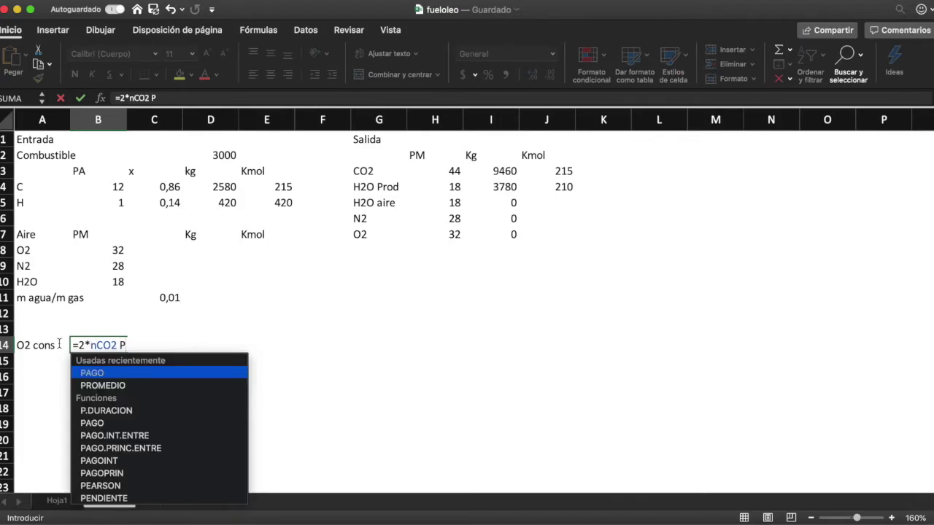
key("Escape")
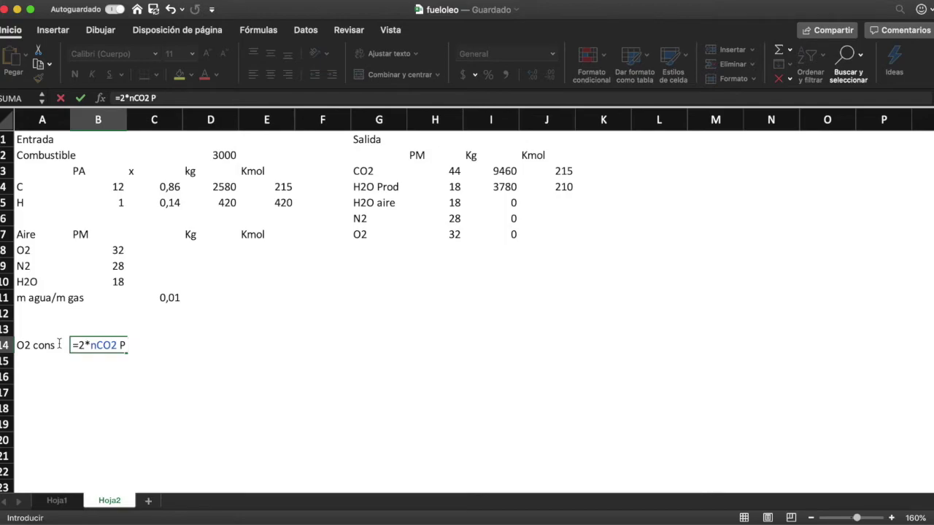
left_click(124, 98)
key("BackSpace")
left_click(186, 94)
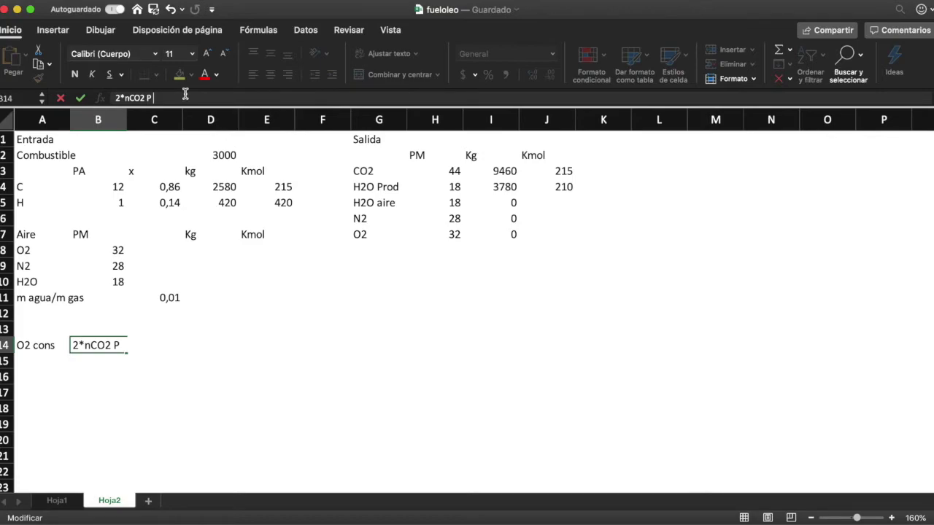
left_click(115, 96)
type("(")
left_click(199, 98)
type("+N")
key("BackSpace")
type("n")
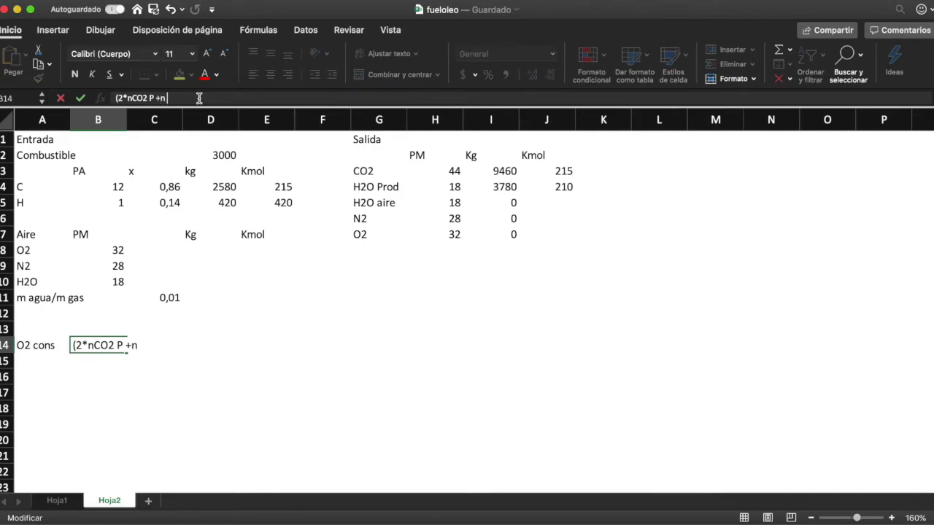
type(" H2O prd)/2")
key("Return")
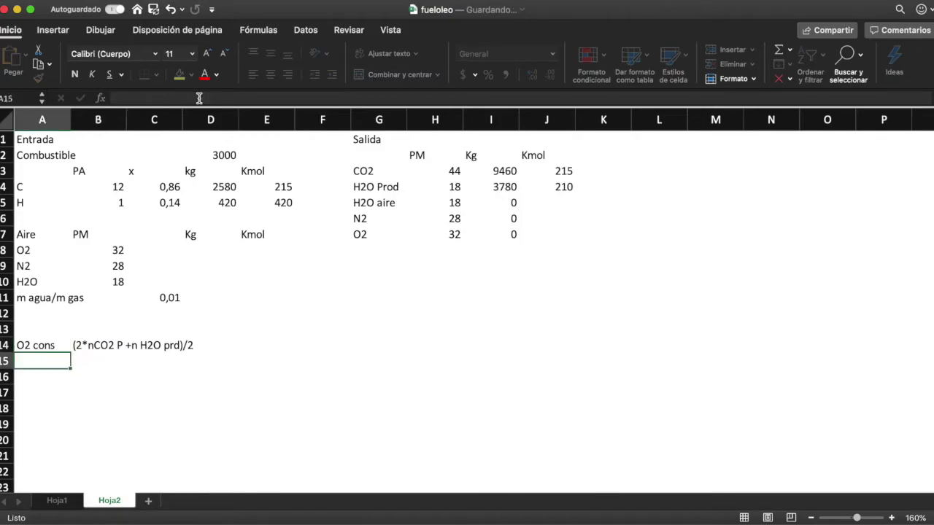
Calculate the consumed O2 kilomoles in cell B15 with the formula =(2*J3+J4)/2
type("=(2*")
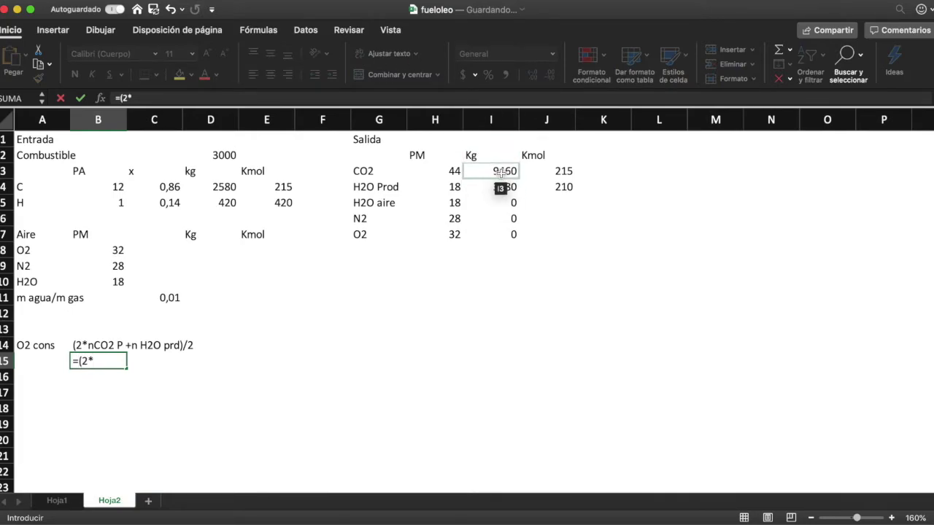
left_click(552, 173)
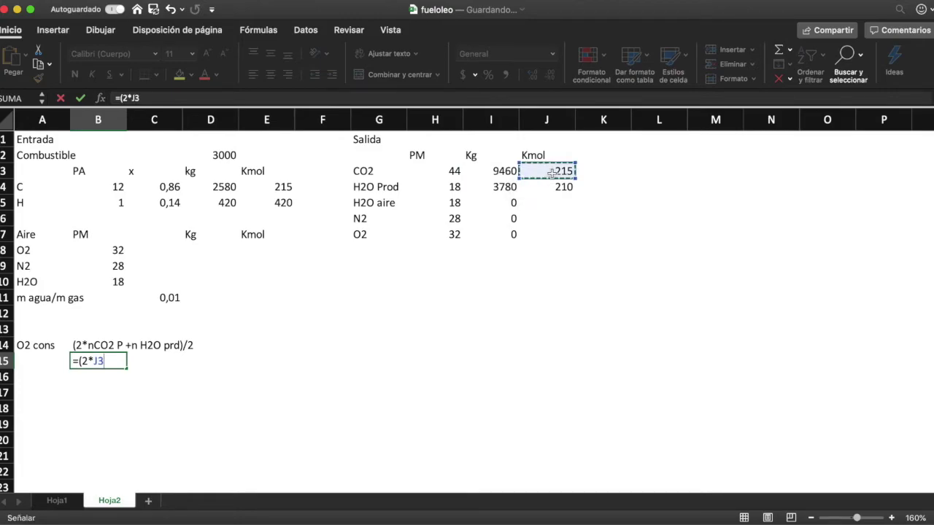
type("+")
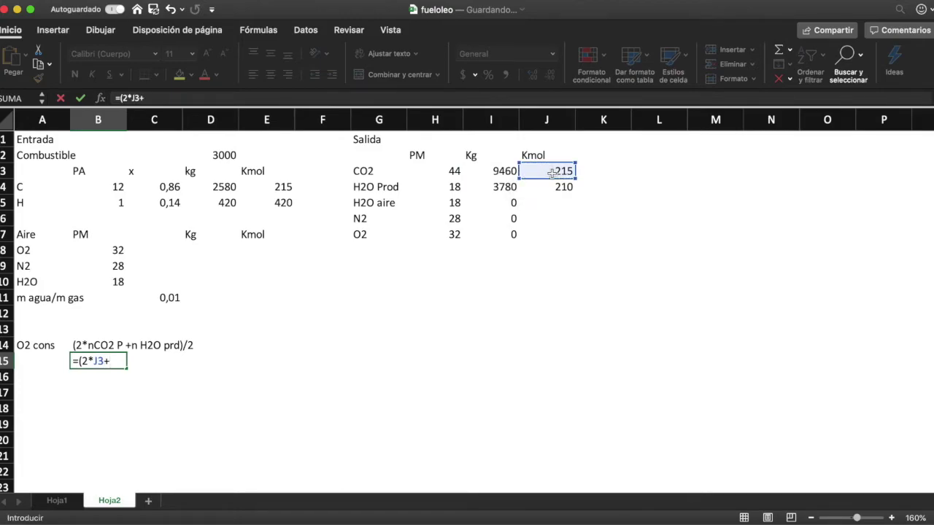
left_click(559, 187)
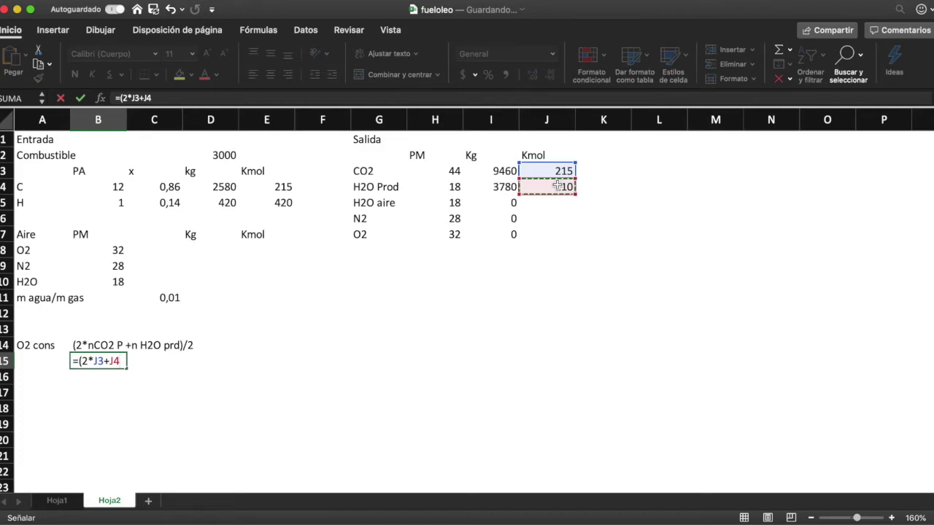
type(")/2")
key("Return")
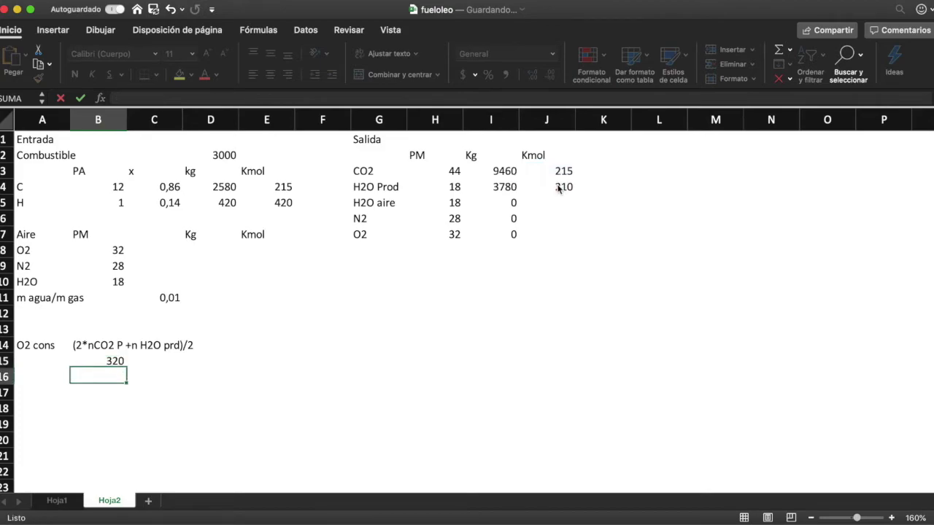
Enter the unit kmol/h in cell C15 beside the consumed O2 result
key("Up")
key("Right")
type("kmol/")
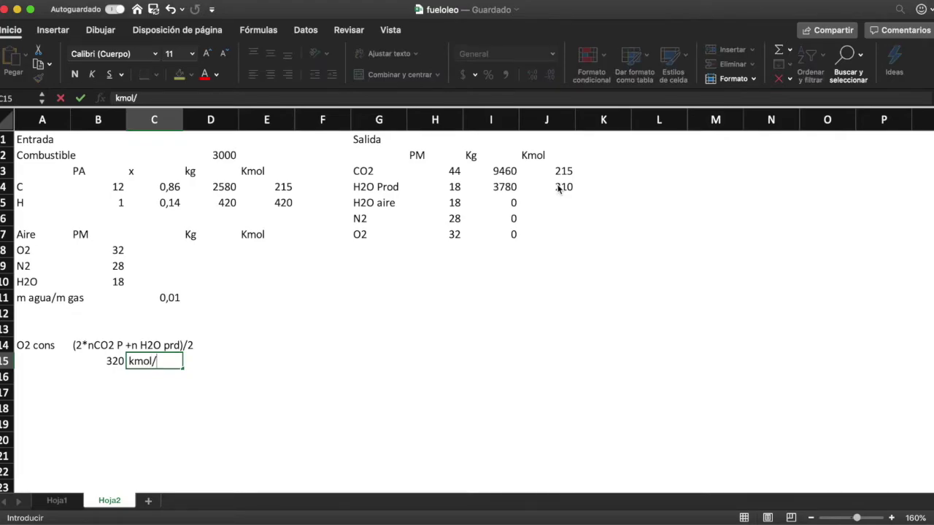
type("h")
key("Return")
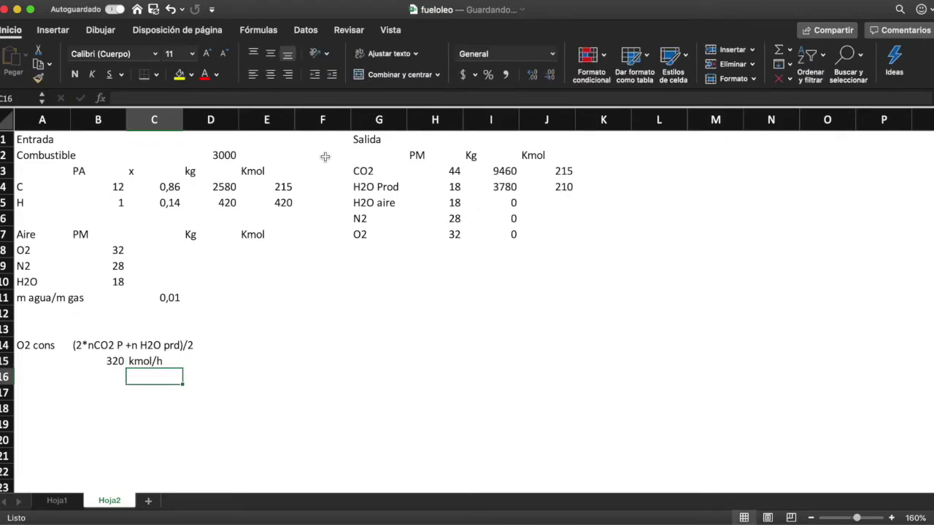
Calculate the outlet O2 kilomoles in cell J7 with the formula =0,35*B15 and check the O2 kilogram formula in I7
left_click(215, 155)
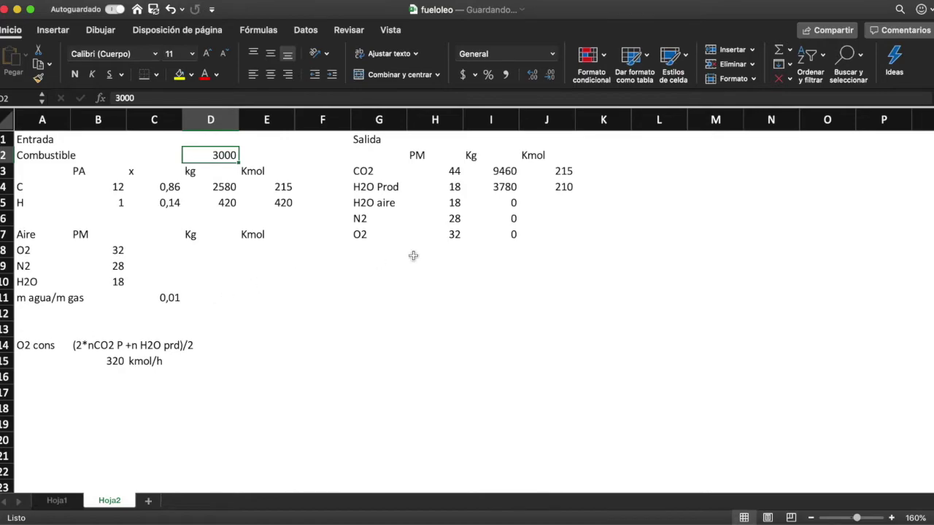
left_click(500, 235)
key("Right")
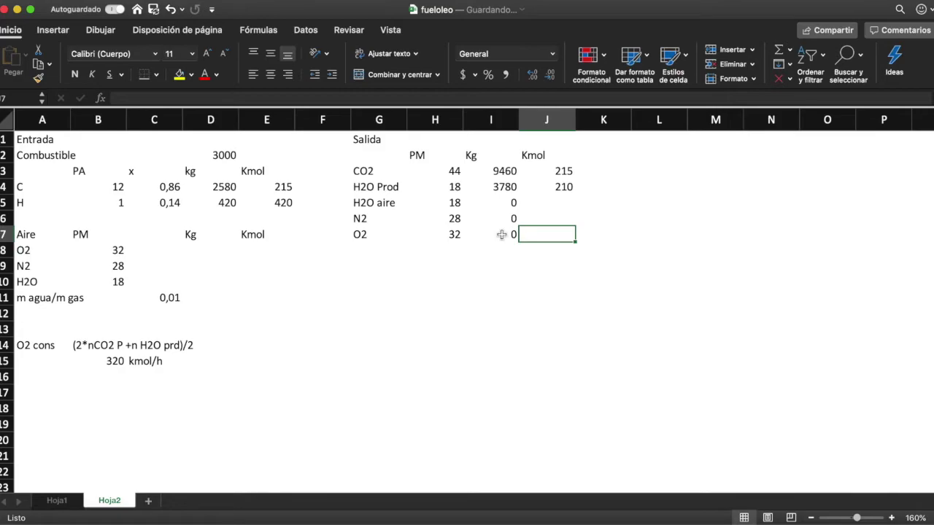
type("=,35")
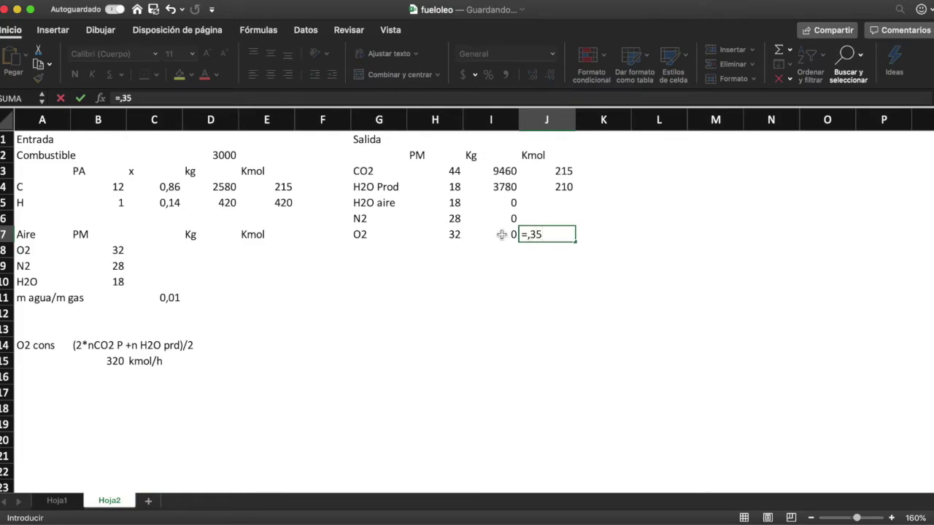
type("*")
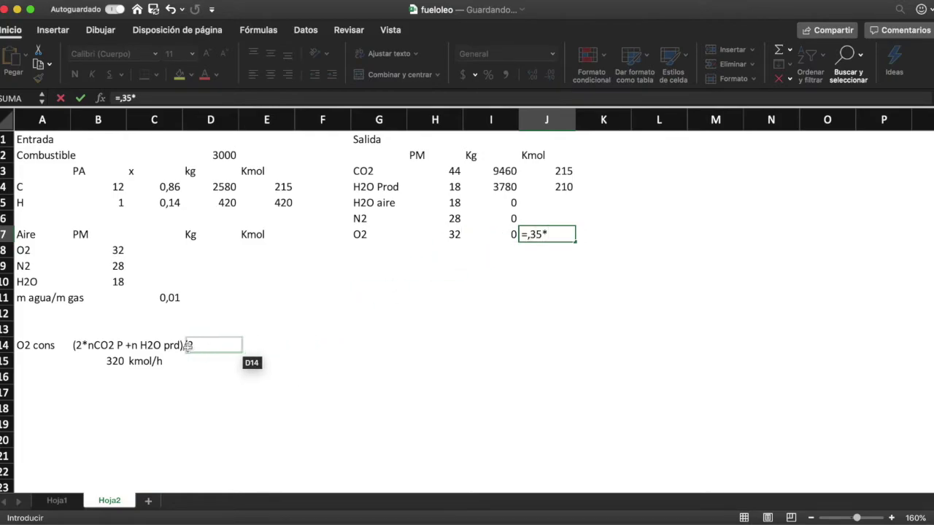
left_click(109, 361)
key("Return")
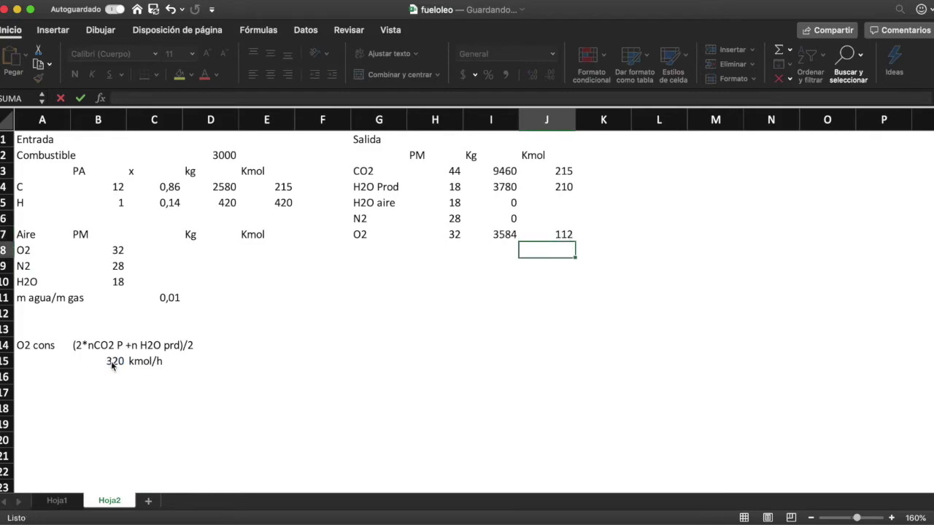
key("Up")
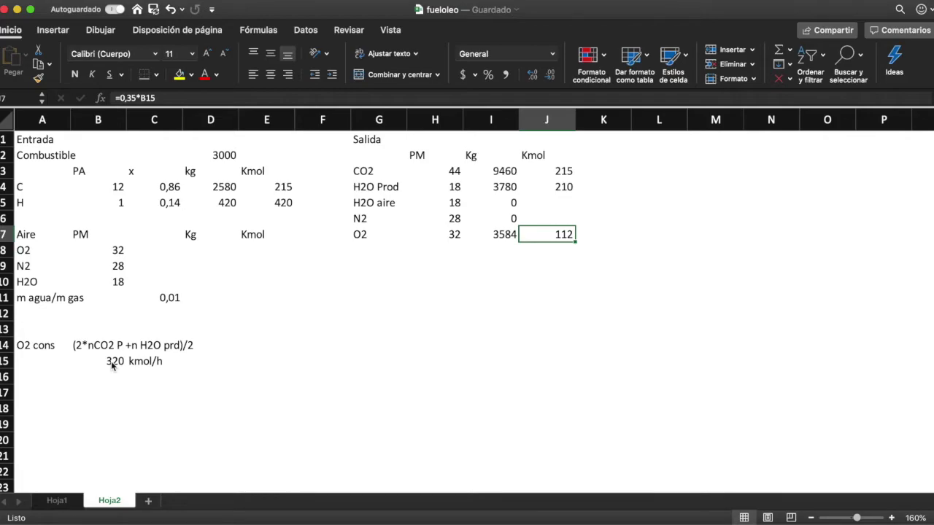
key("Left")
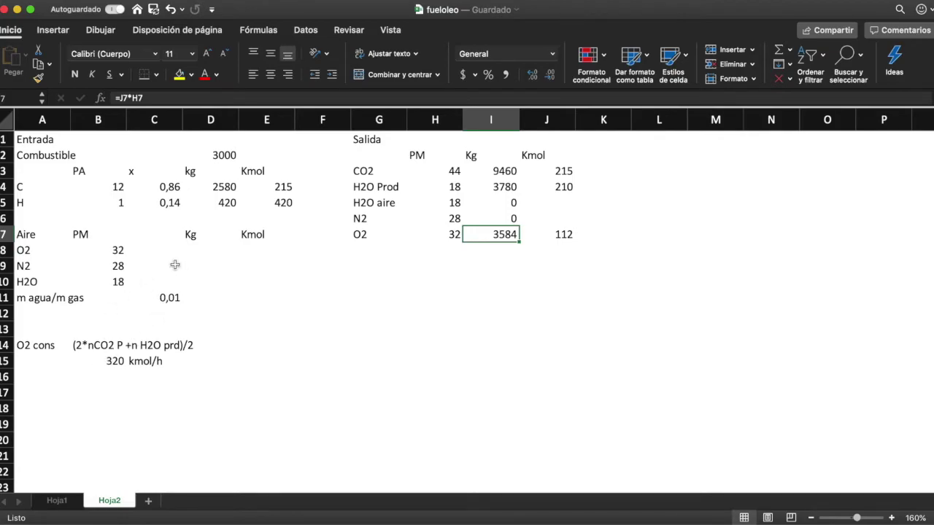
Calculate the air's O2 kilomoles in cell E8 as consumed plus outlet O2 with the formula =B15+J7
left_click(211, 251)
left_click(263, 251)
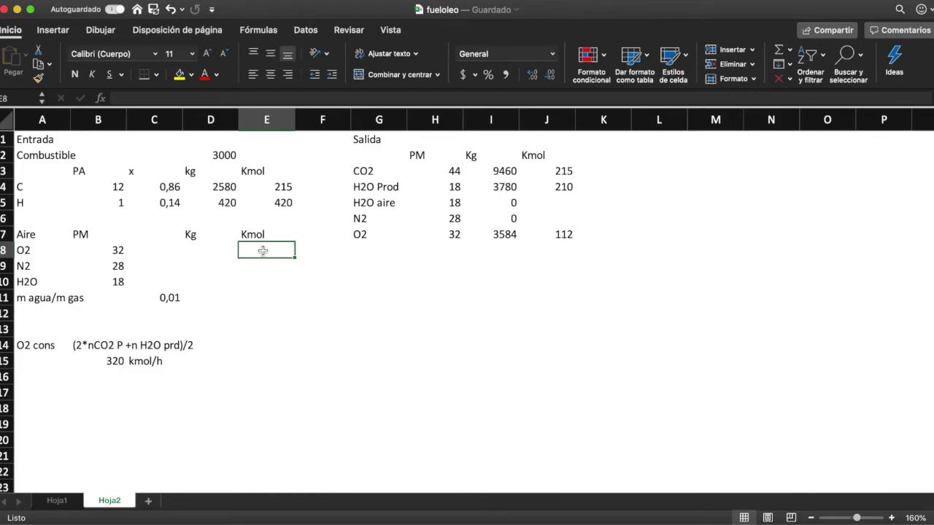
type("=")
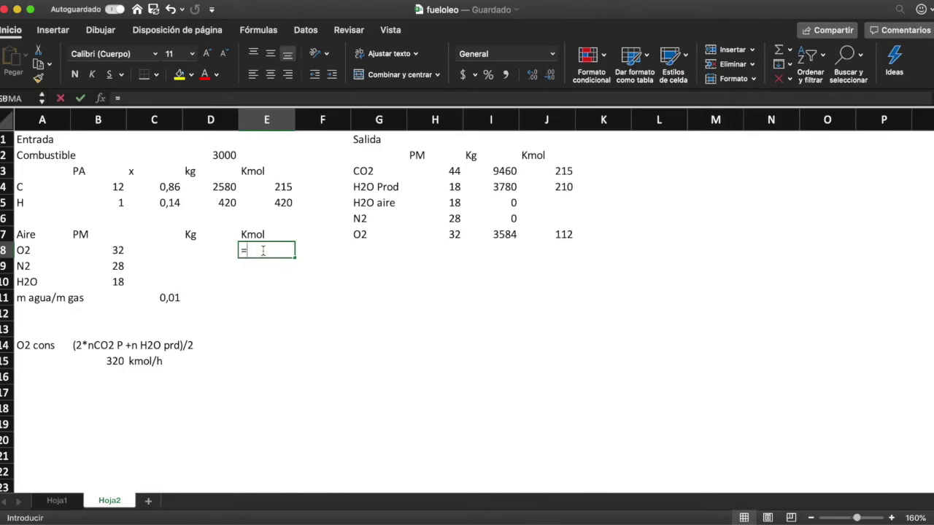
left_click(113, 361)
type("+")
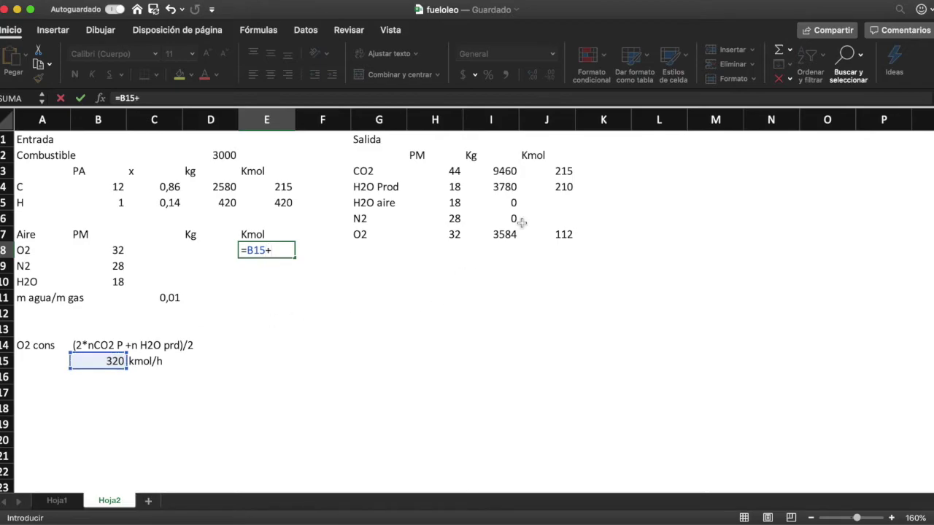
left_click(568, 234)
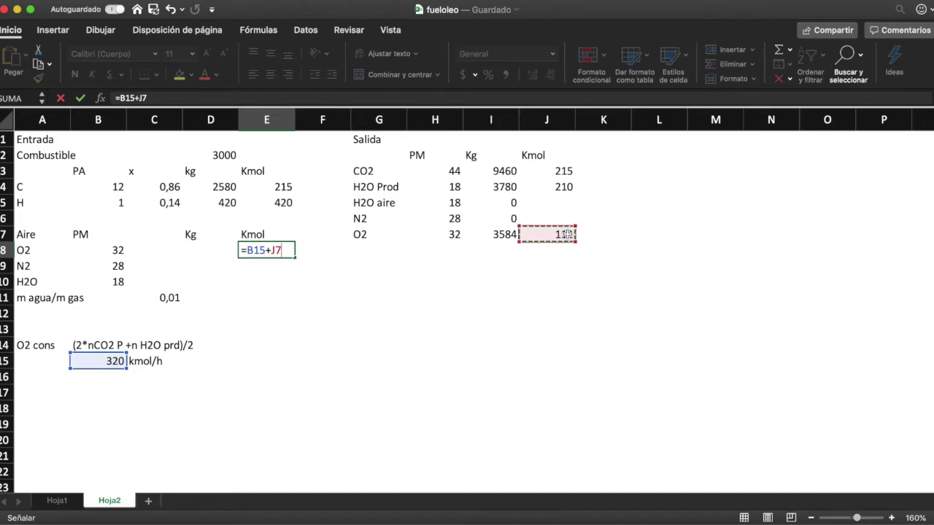
key("Return")
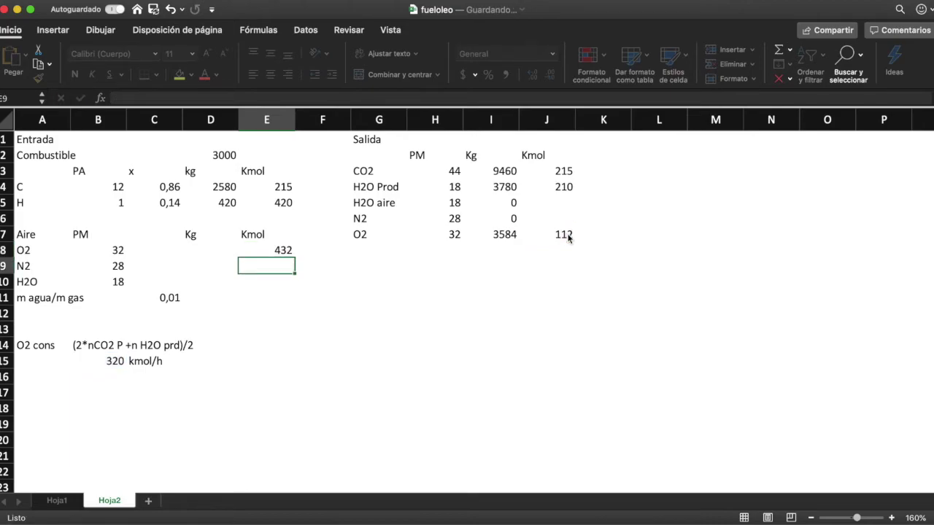
Calculate the air's O2 kilograms in cell D8 with the formula =B8*E8 and copy it down to the H2O row in D10
key("Up")
key("Left")
type("=")
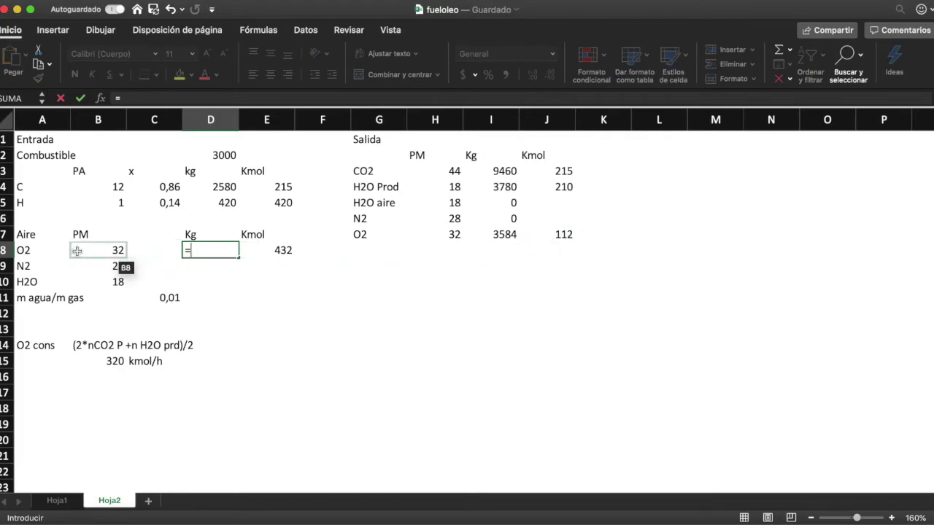
left_click(77, 251)
type("*")
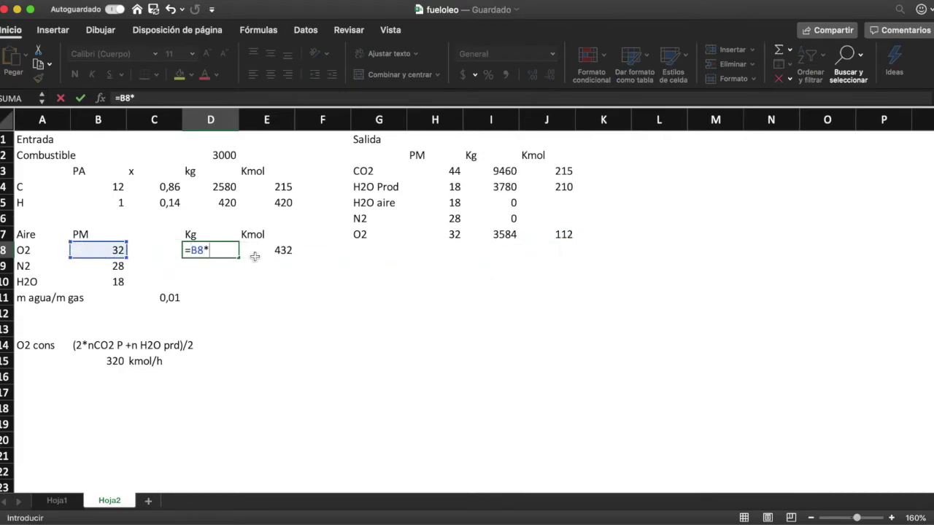
left_click(277, 253)
key("Return")
left_click(233, 251)
left_click_drag(238, 258, 240, 283)
Calculate the air's N2 kilomoles in cell E9 with the formula =E8/21%*0,79 and check the N2 kilogram formula in D9
left_click(271, 266)
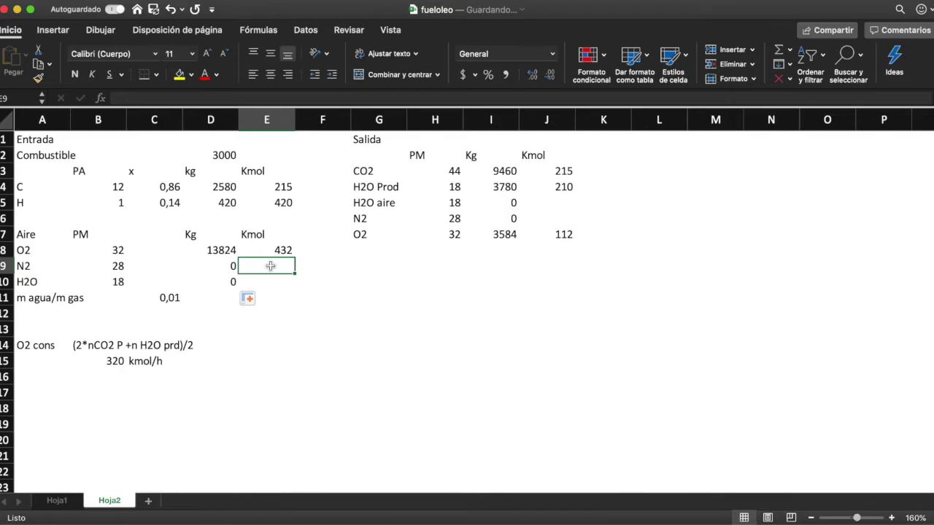
type("=")
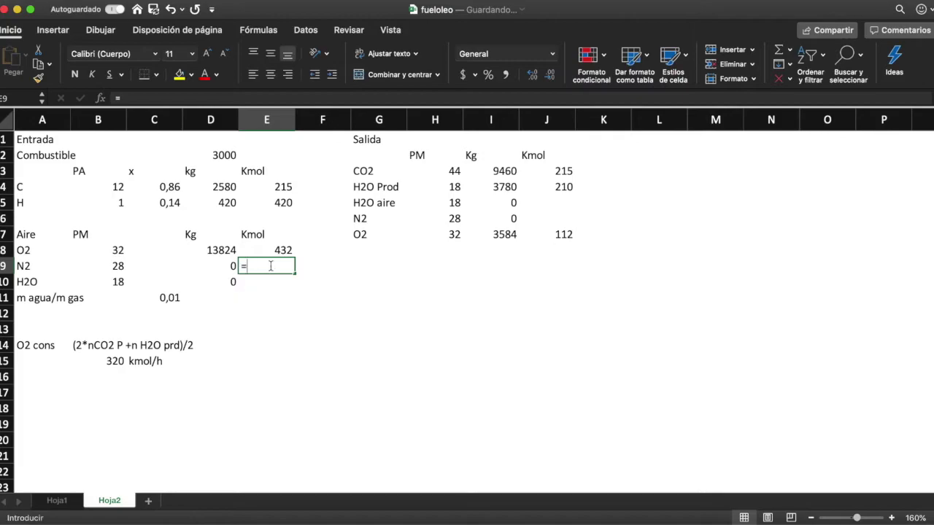
left_click(285, 251)
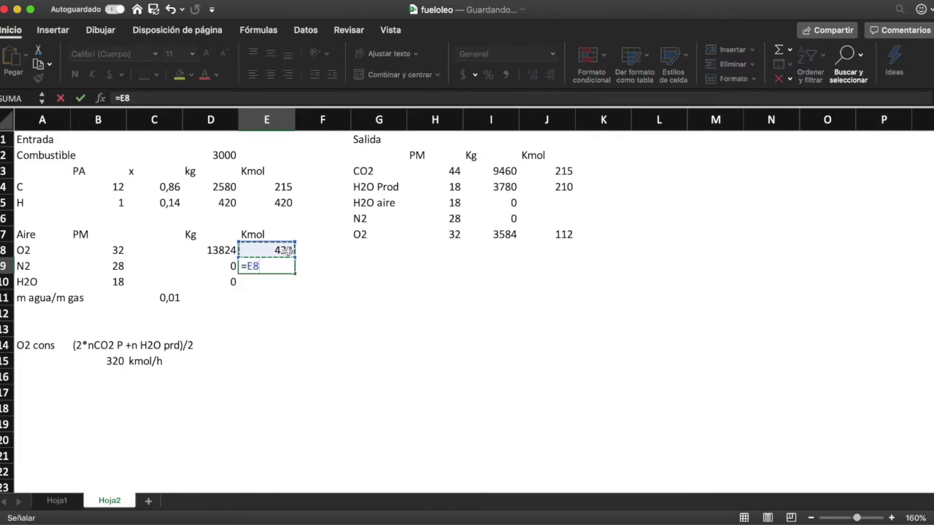
type("/21")
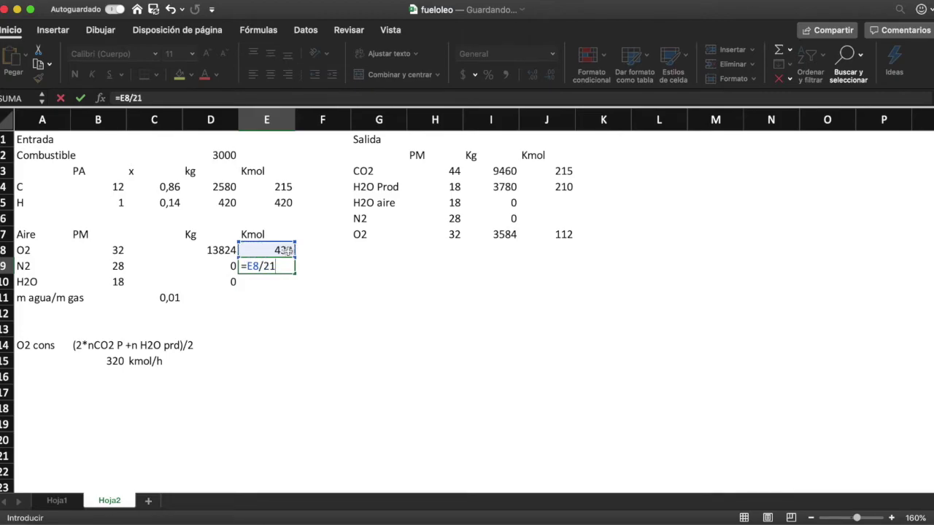
type("*79")
key("BackSpace")
key("BackSpace")
key("BackSpace")
type("%")
type("*,79")
key("Return")
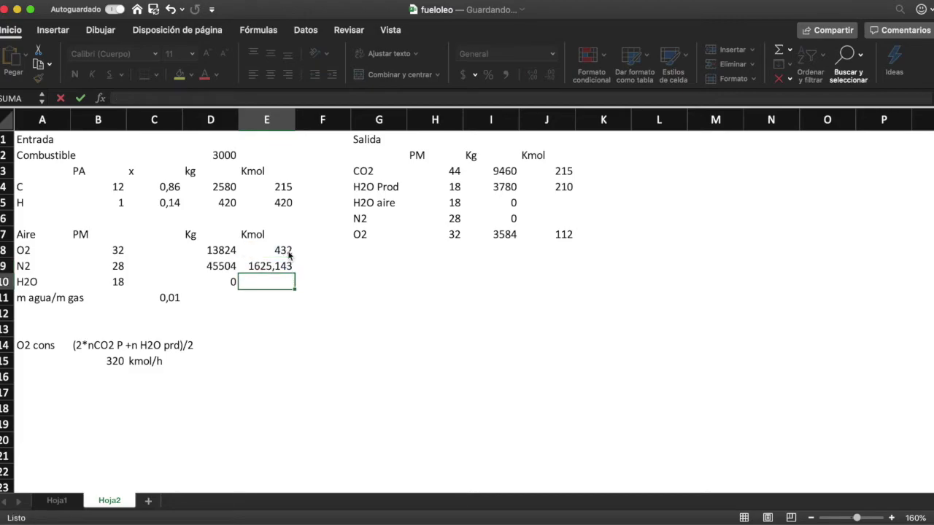
key("Up")
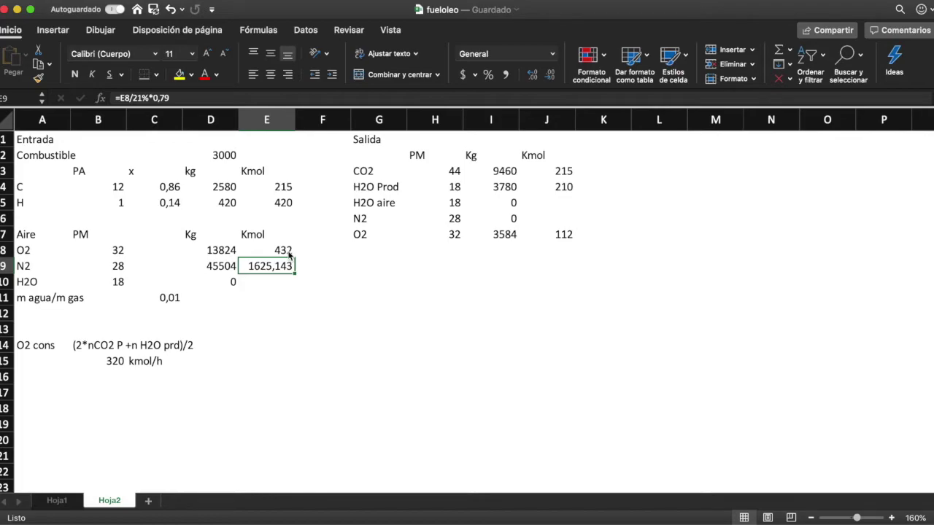
key("Left")
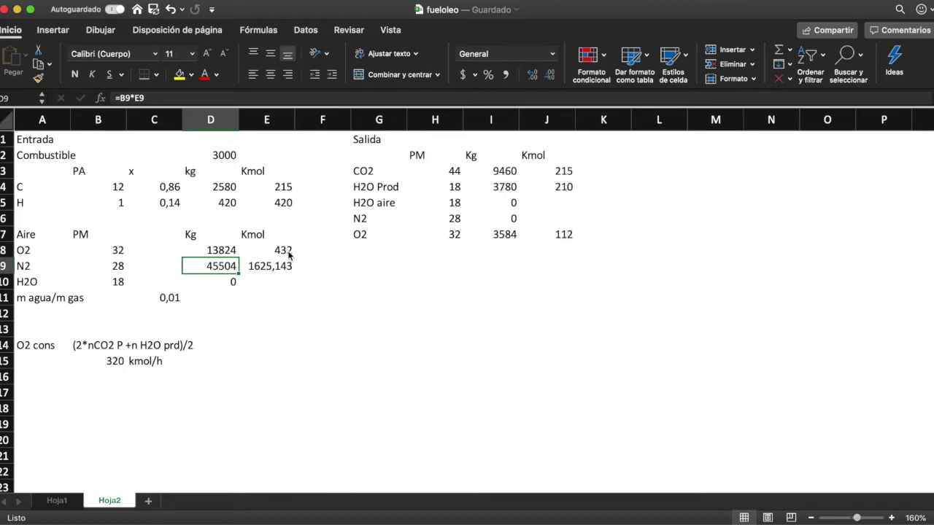
key("Down")
key("Up")
key("Right")
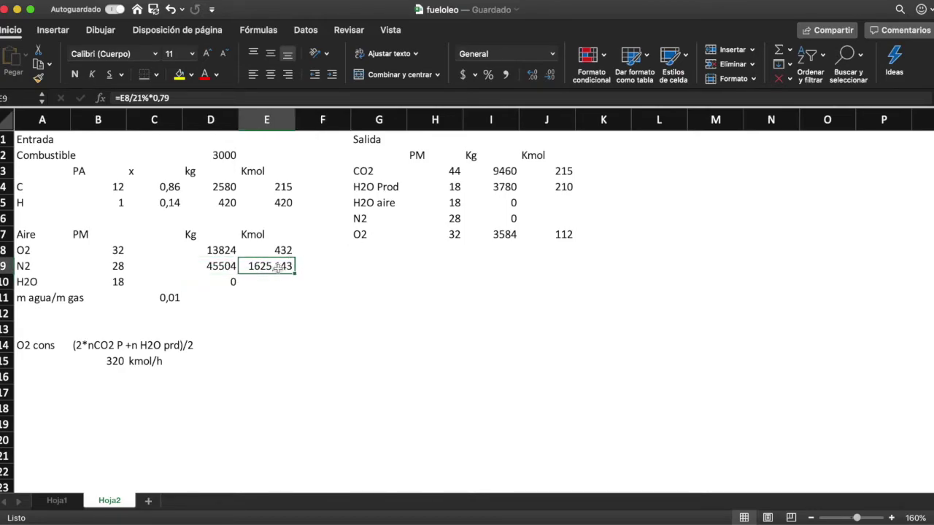
Set the outlet N2 kilomoles in cell J6 equal to the air's N2 kilomoles with the formula =E9
left_click(563, 223)
type("=")
left_click(272, 268)
key("Return")
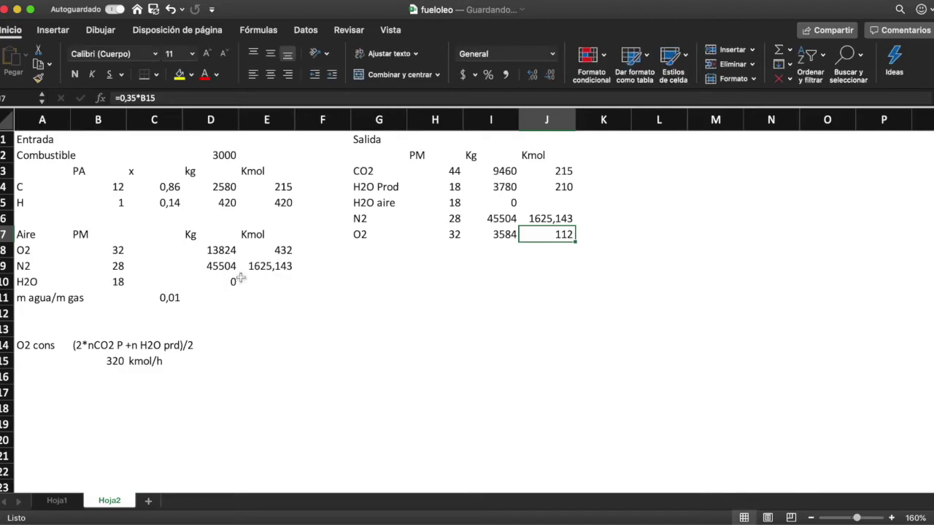
Enter the note magua=mgs*,01 in cell D11 beside the water-to-gas mass ratio
left_click(221, 283)
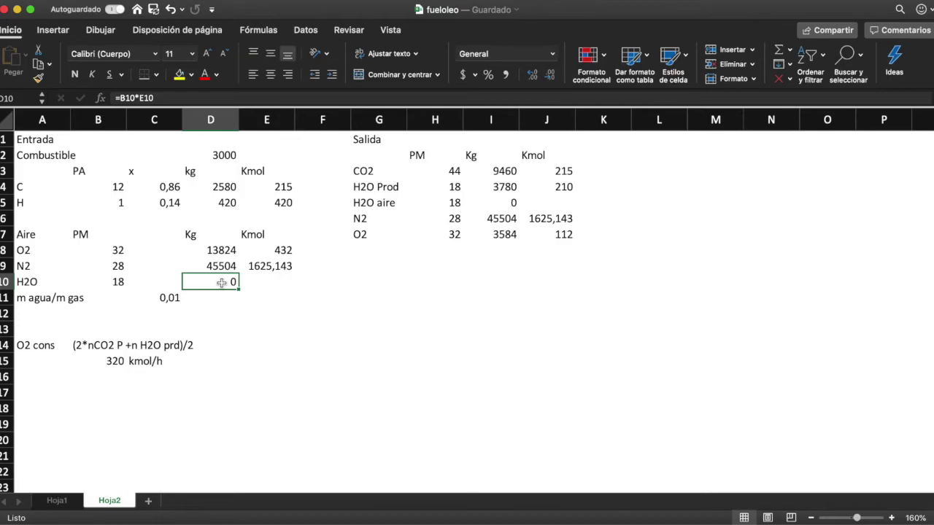
key("Down")
left_click(221, 283)
key("Down")
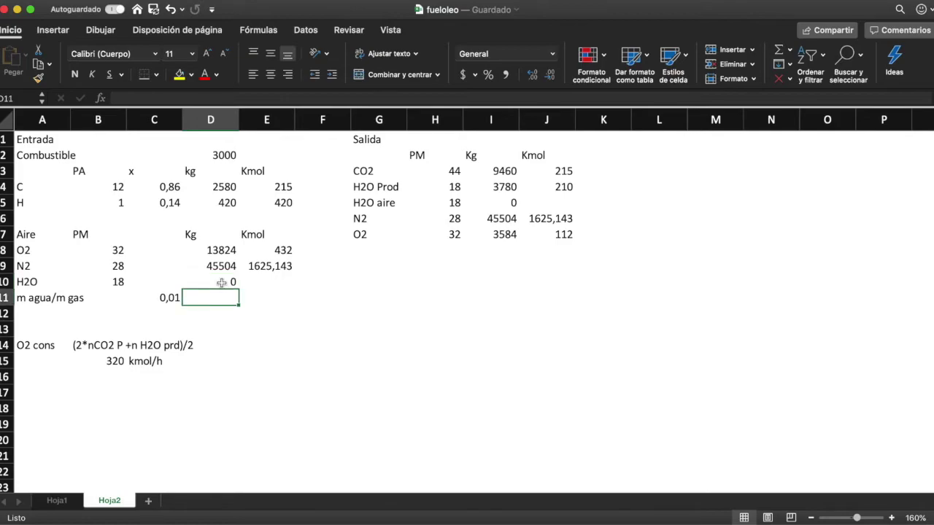
type("magua=")
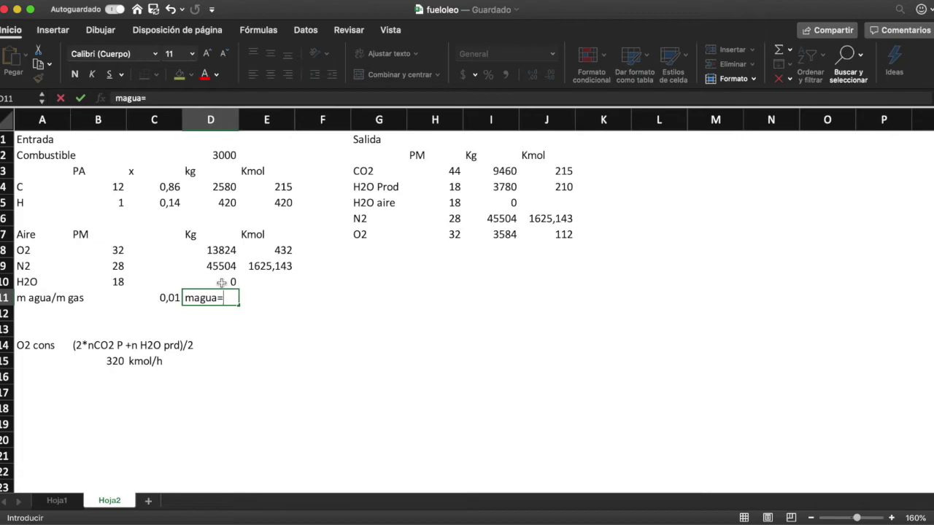
type("mgs")
type("*")
type(",01")
key("BackSpace")
type("1")
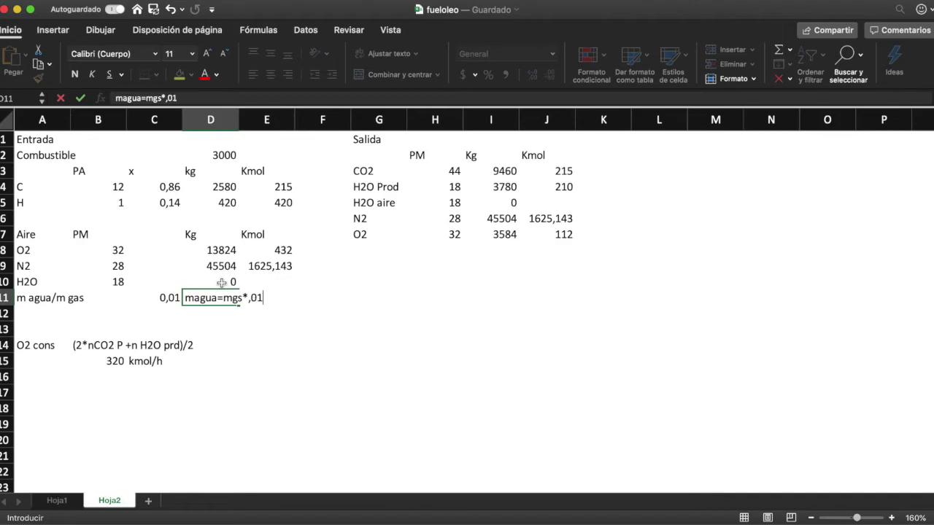
key("ctrl+Return")
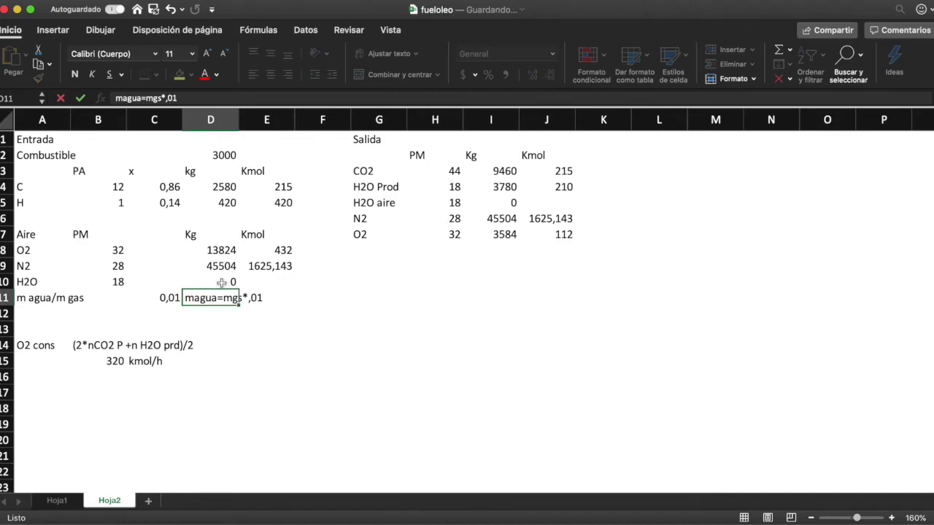
Calculate the air's H2O kilograms in cell D10 with the formula =SUMA(D8:D9)*C11
left_click(221, 282)
type("=sum")
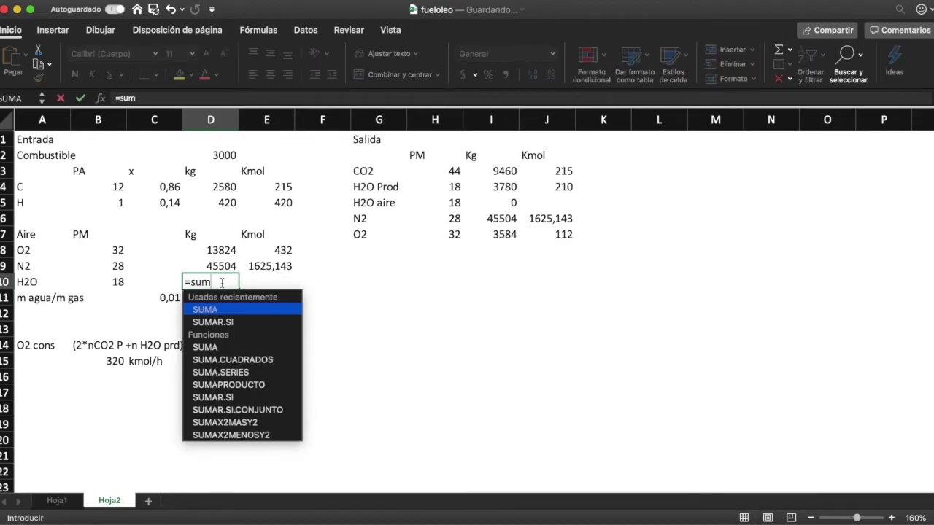
type("a(")
left_click_drag(222, 249, 220, 261)
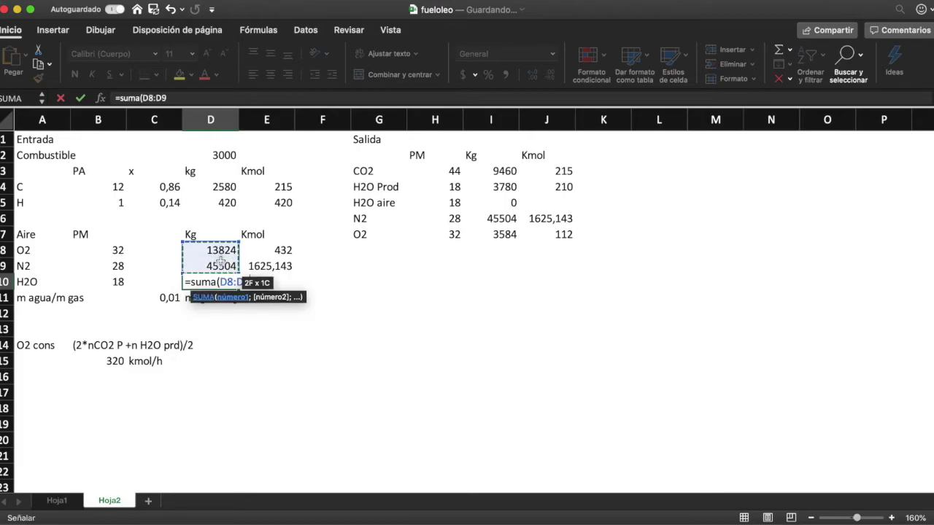
type(")*")
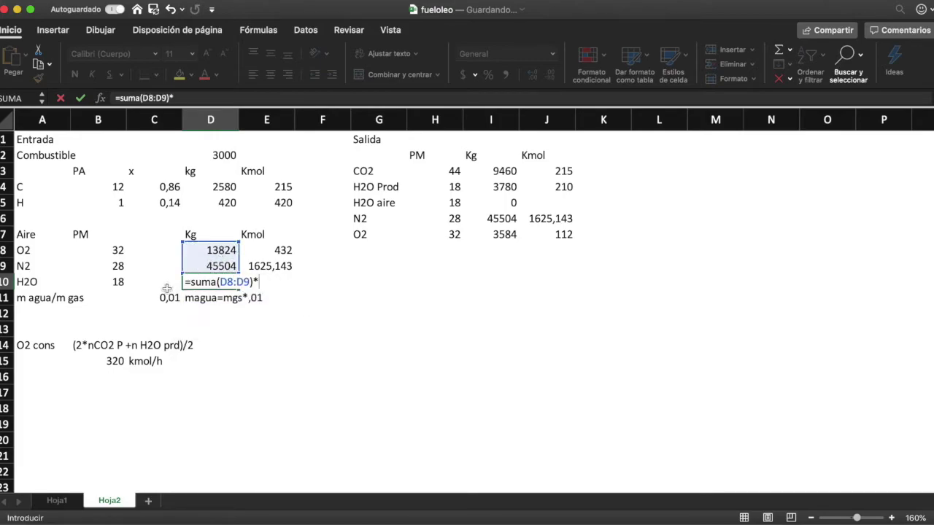
left_click(165, 296)
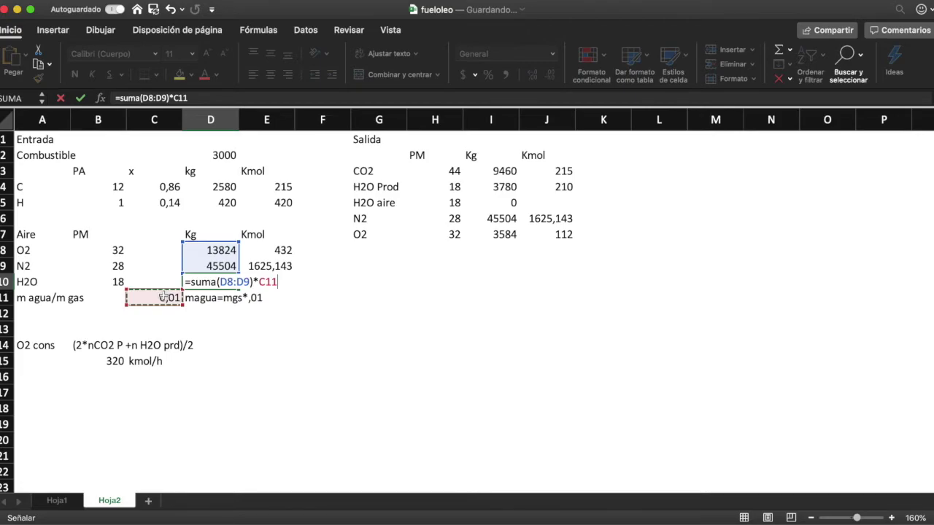
key("Return")
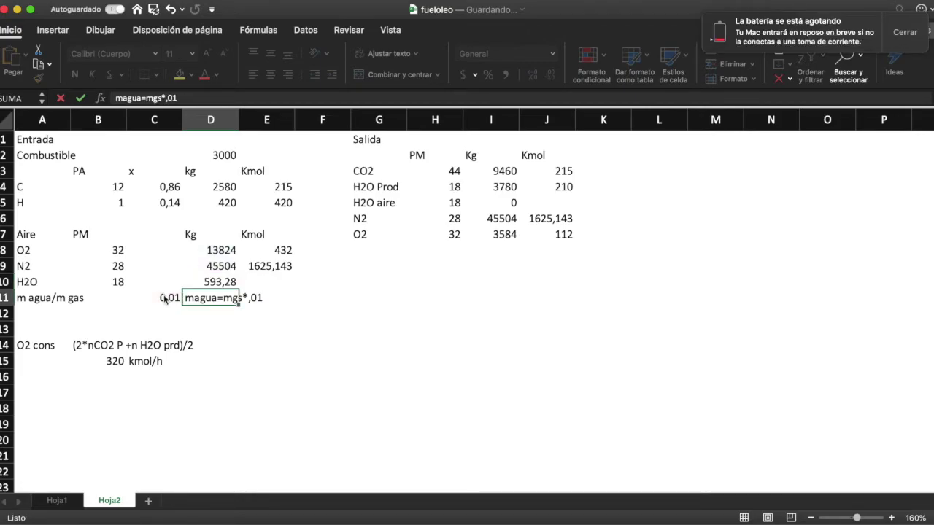
Review the H2O kilogram formula in D10 and look at the balance on sheet Hoja1 for comparison
key("Return")
key("Down")
key("Down")
key("Up")
key("Up")
key("Up")
key("Up")
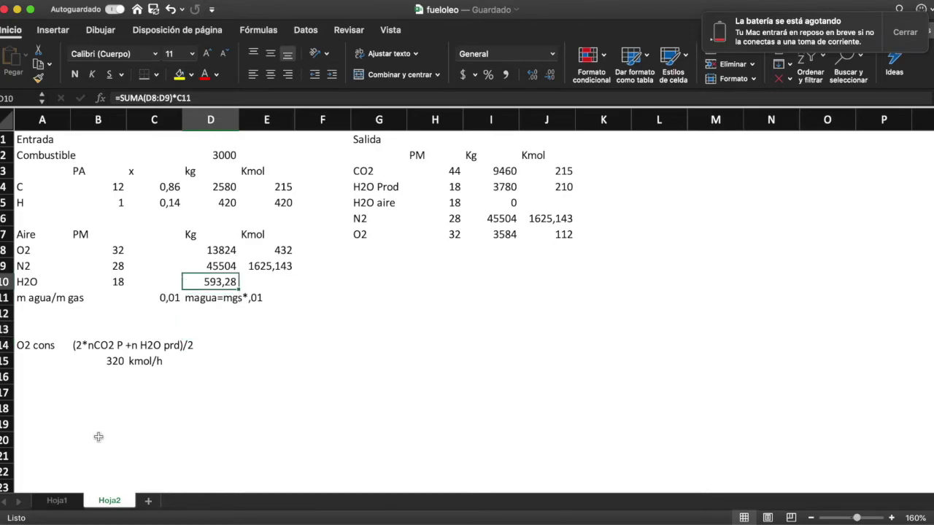
left_click(59, 502)
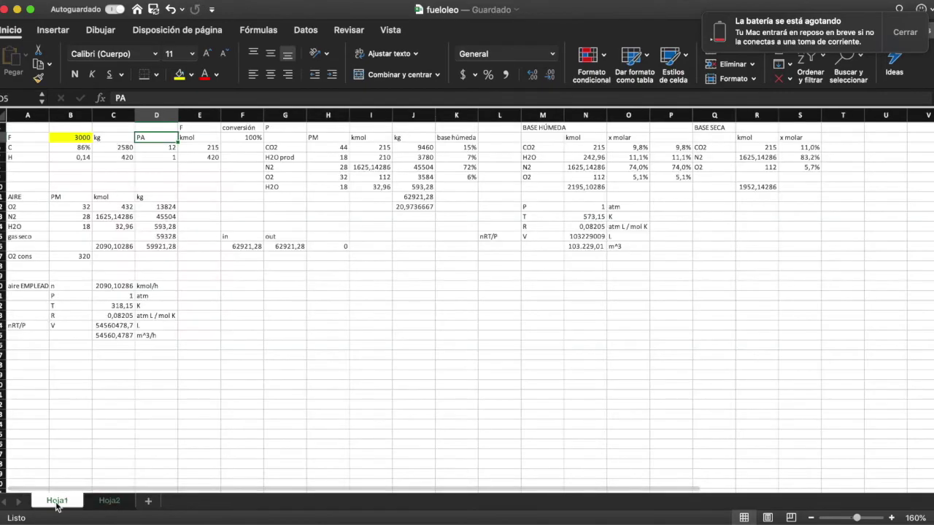
left_click(114, 501)
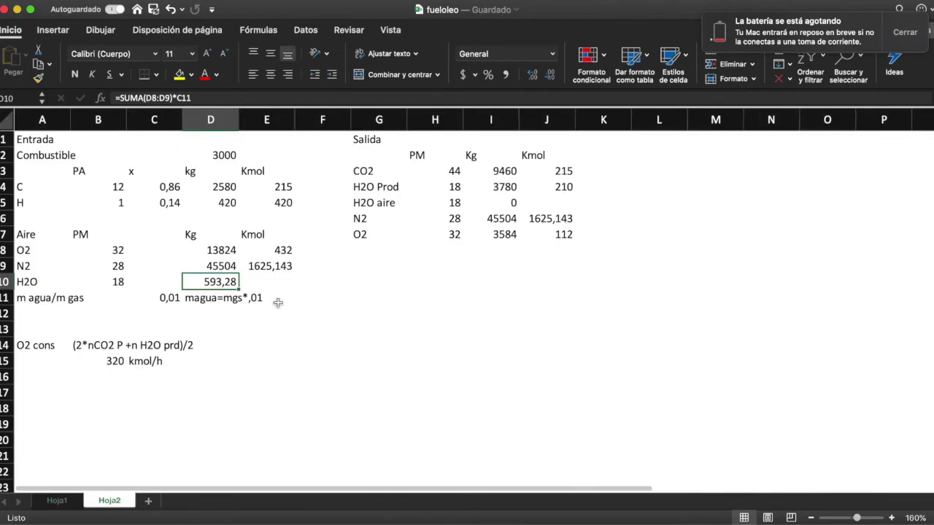
left_click(259, 282)
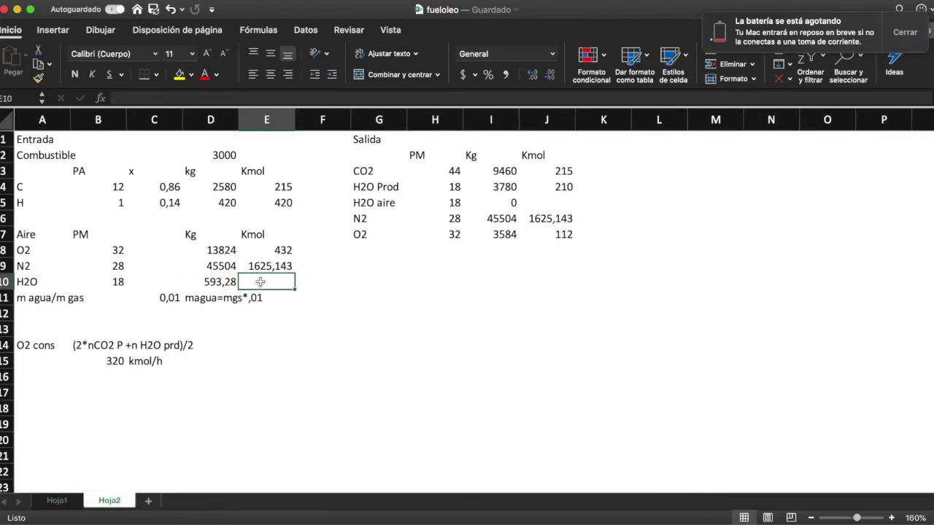
left_click(208, 283)
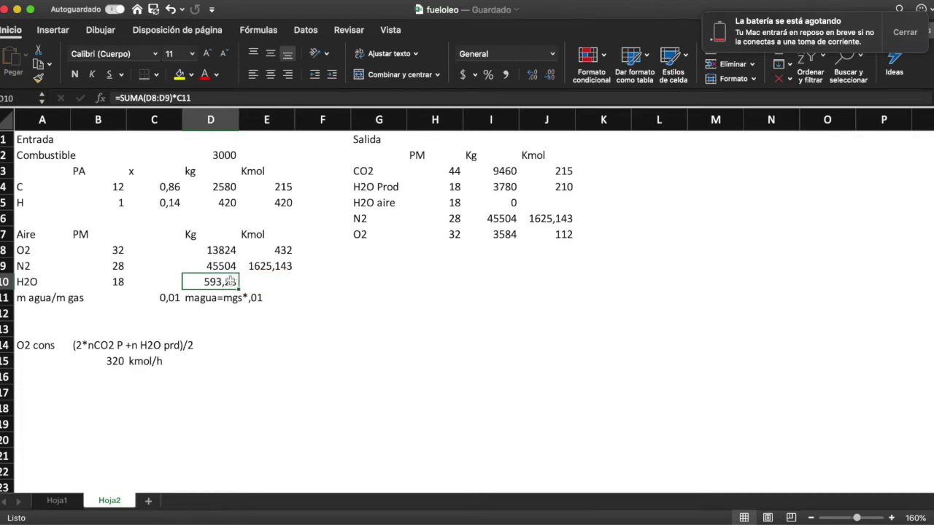
Set the outlet kilograms of H2O from air in cell I5 with the formula =D10 and check the neighbouring kilogram formulas
left_click(501, 201)
type("=")
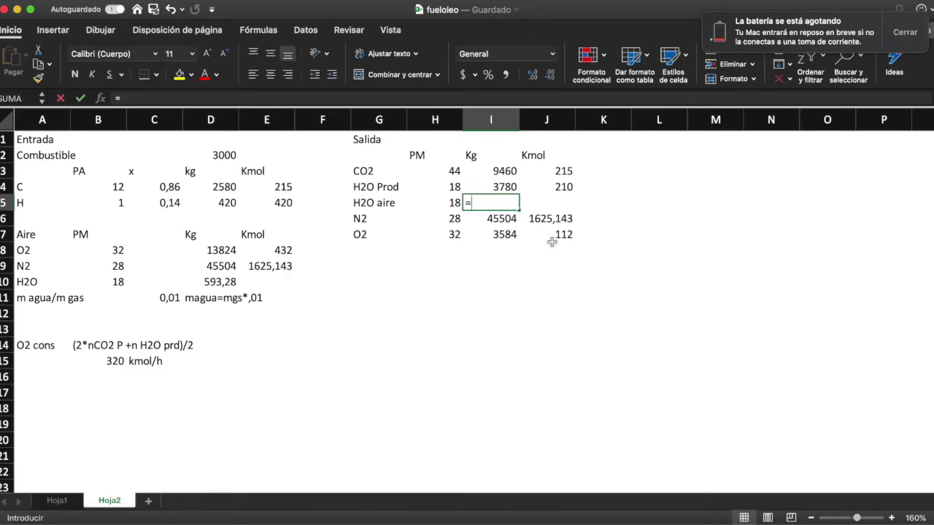
left_click(223, 282)
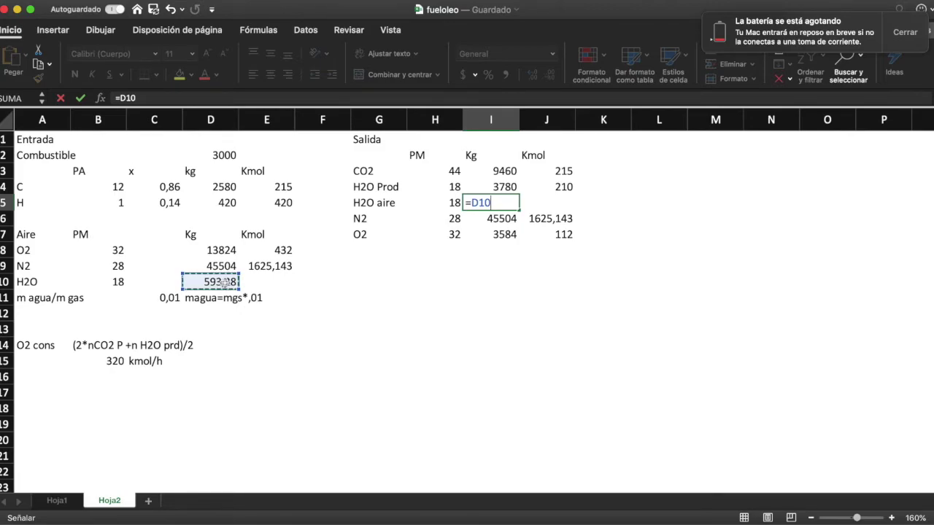
key("Return")
key("Return")
key("Up")
key("Down")
key("Down")
key("Up")
key("Up")
key("Up")
key("Up")
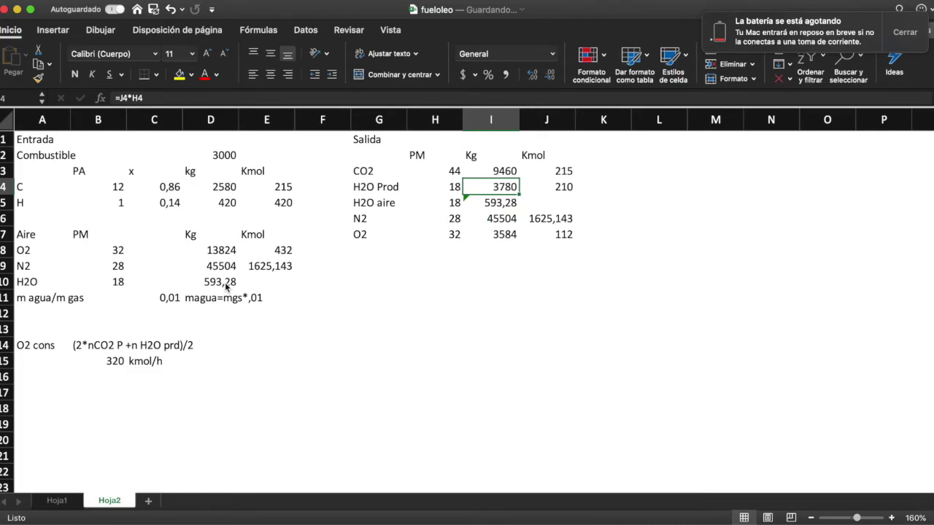
Calculate the outlet kilomoles of H2O from air in cell J5 with the formula =I5/H5
key("Down")
key("Right")
key("Up")
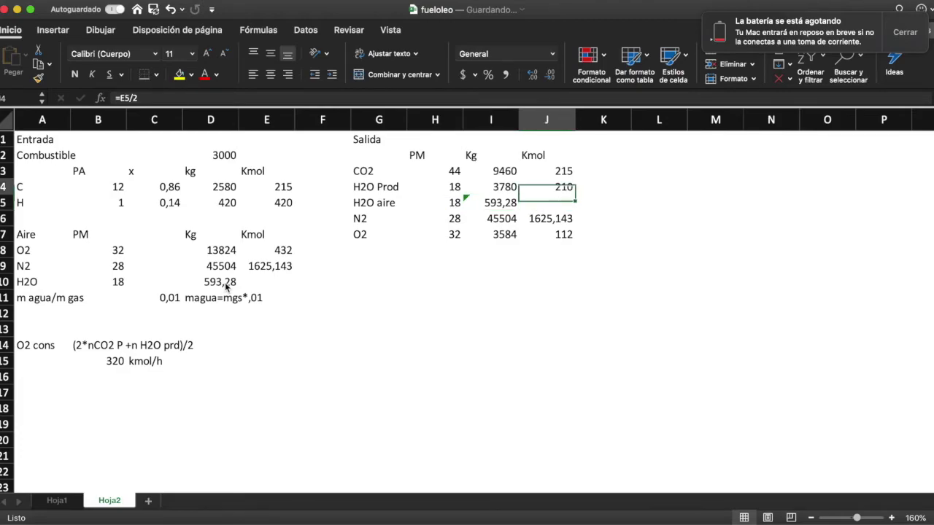
left_click(559, 203)
type("=")
key("Left")
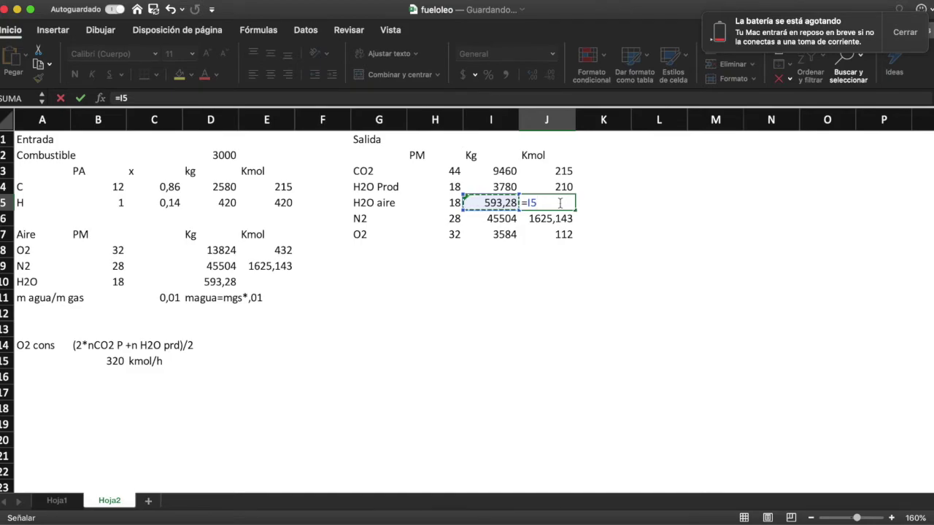
type("/")
left_click(438, 202)
key("Return")
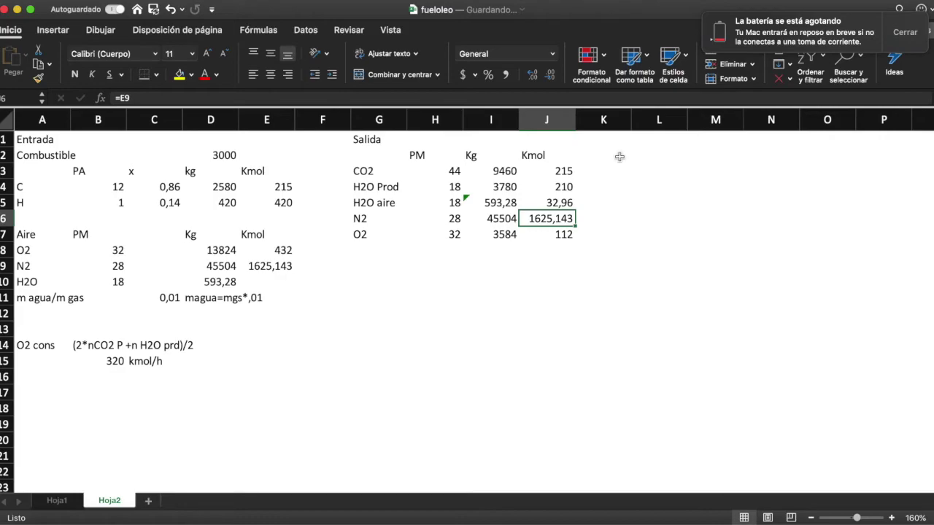
Start an outlet summary table headed SALIDA in L2, listing CO2, N2, O2 and H2O in cells L3:L6
left_click(908, 31)
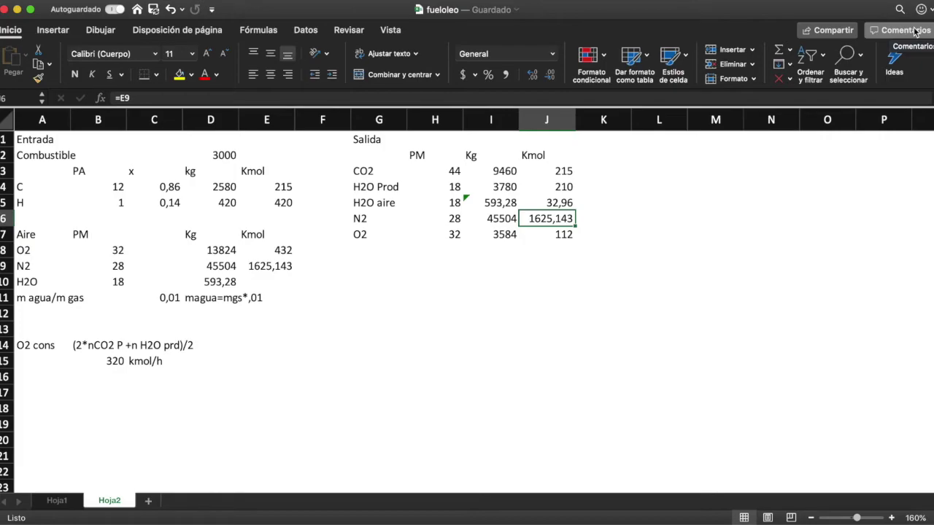
left_click(657, 154)
type("SALIDA")
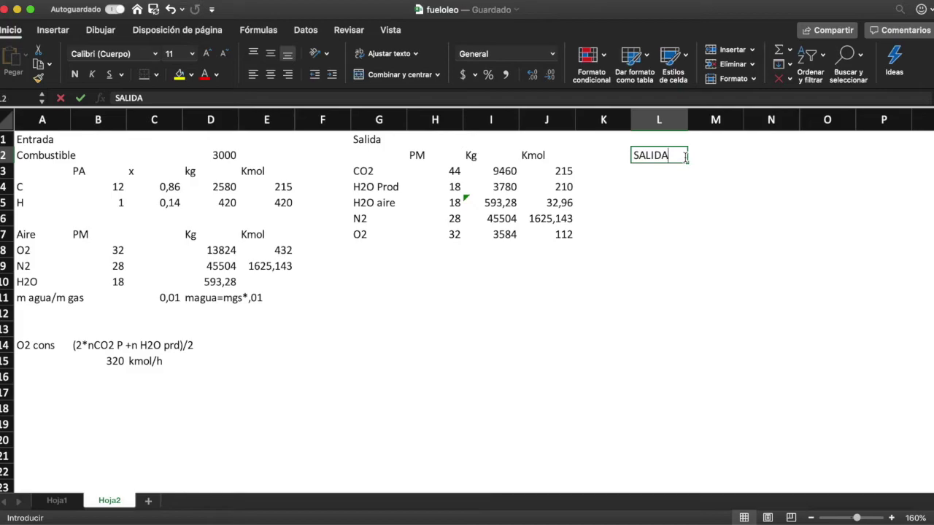
key("Return")
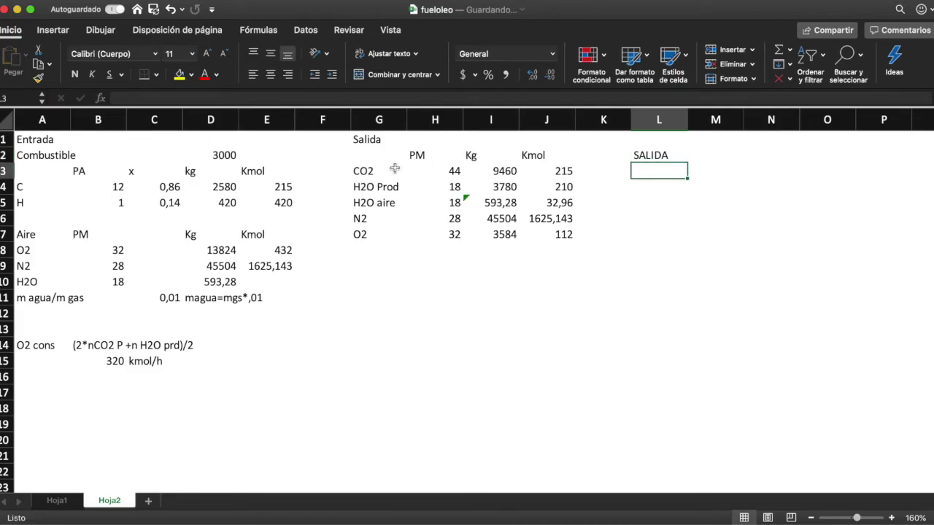
type("CO2")
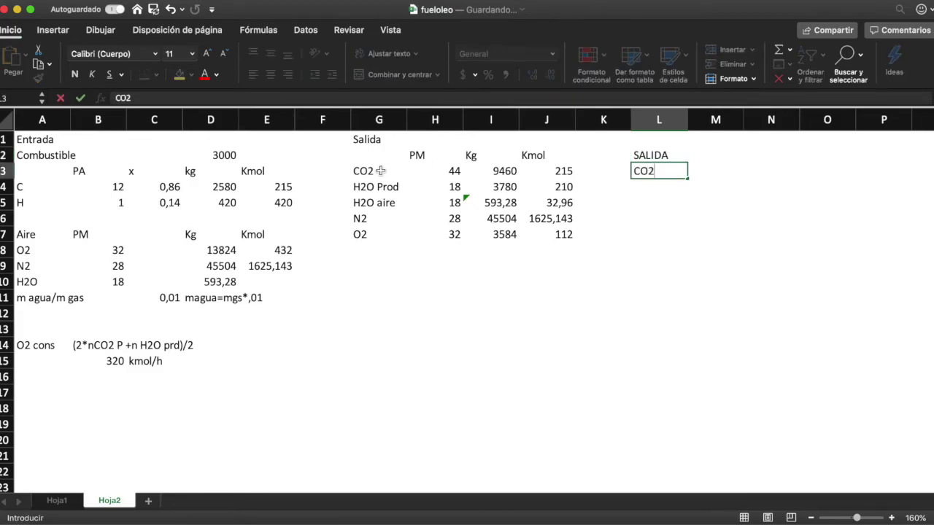
key("Return")
type("H2O")
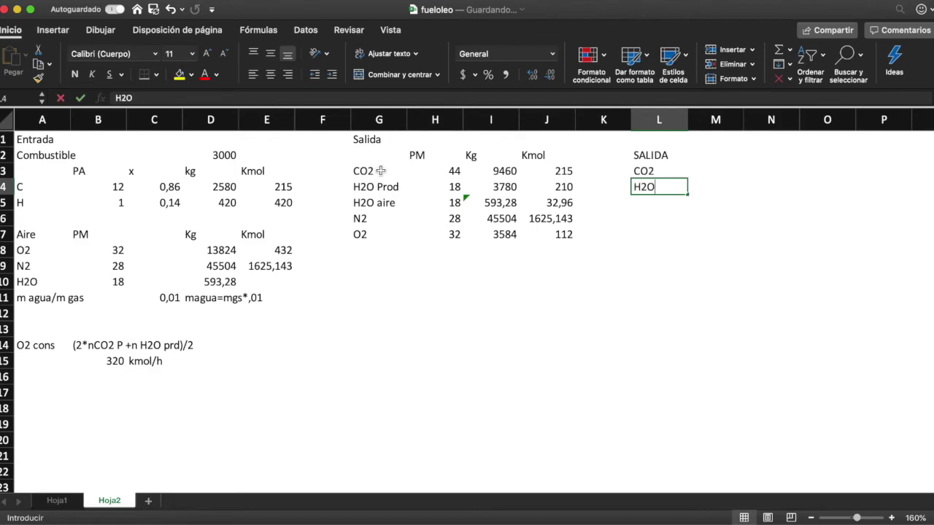
key("Return")
key("Up")
type("N2")
key("Return")
type("O2")
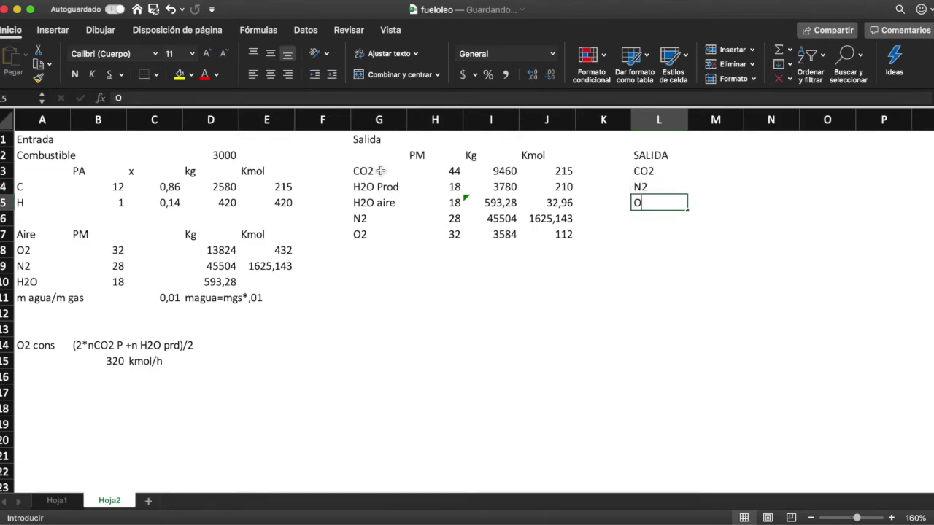
key("Return")
type("H2O")
Add the heading kmol in M2 and link the CO2 kilomoles in M3 with the formula =J3
key("Up")
key("Up")
key("Up")
key("Up")
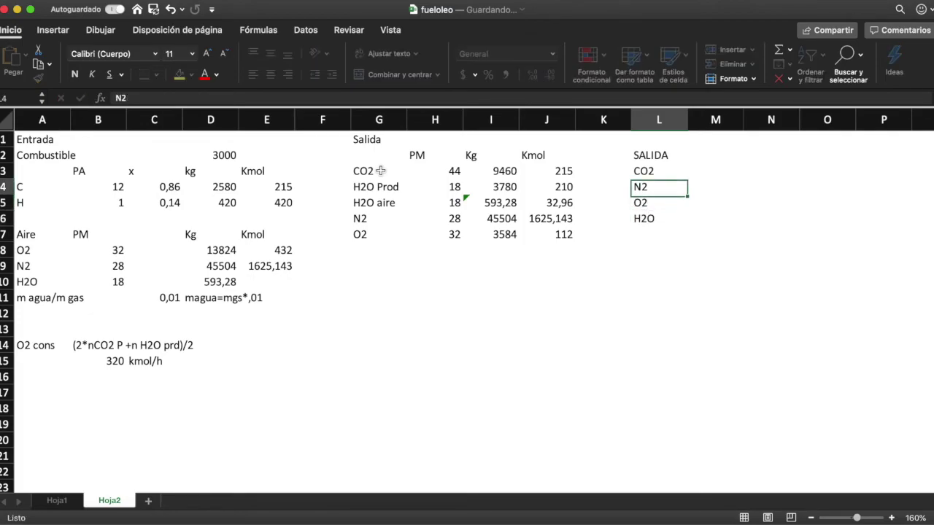
key("Right")
type("kmol")
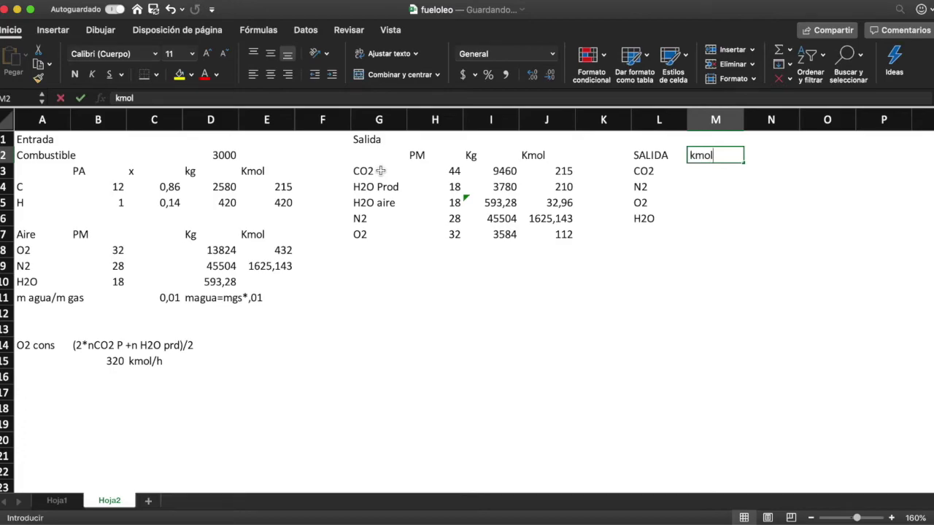
key("Return")
type("=")
key("Left")
key("Left")
key("Left")
key("Return")
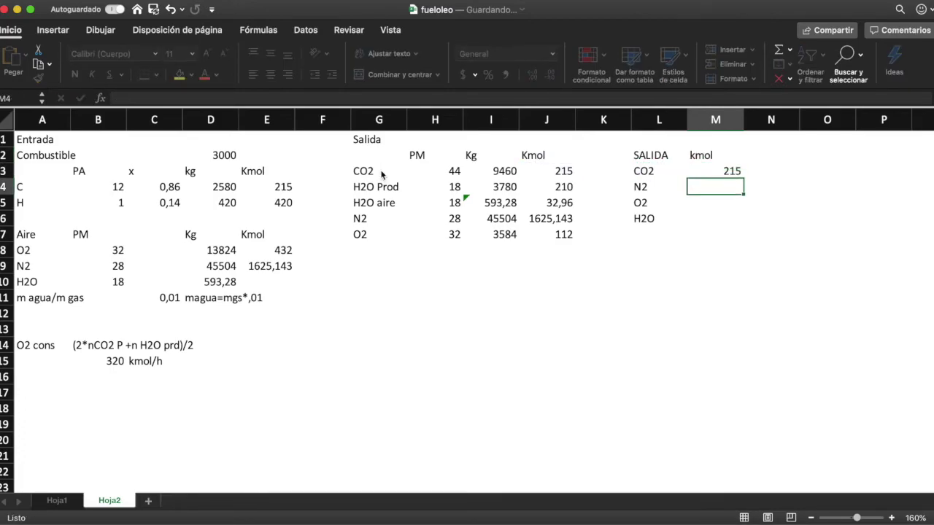
Link the N2 kilomoles in M4 with =J6 and the O2 kilomoles in M5 with =J7
type("=")
left_click(544, 218)
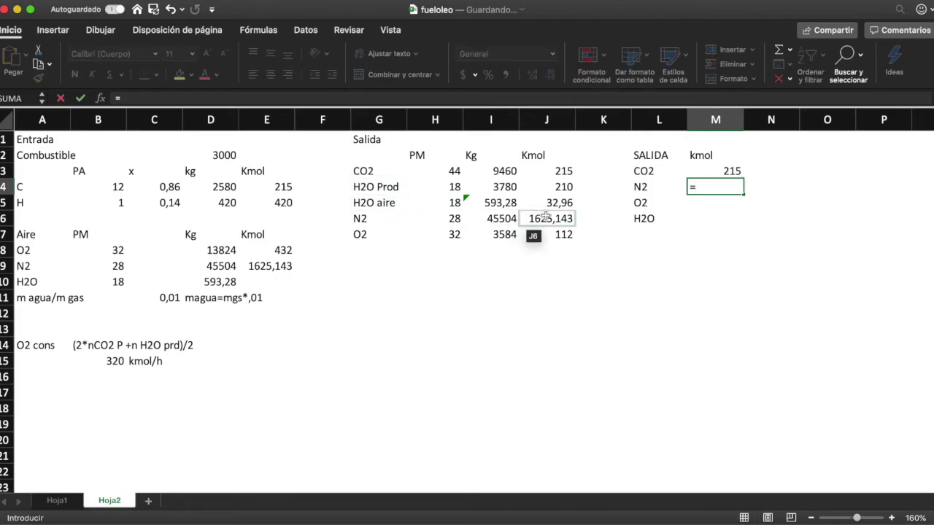
key("Return")
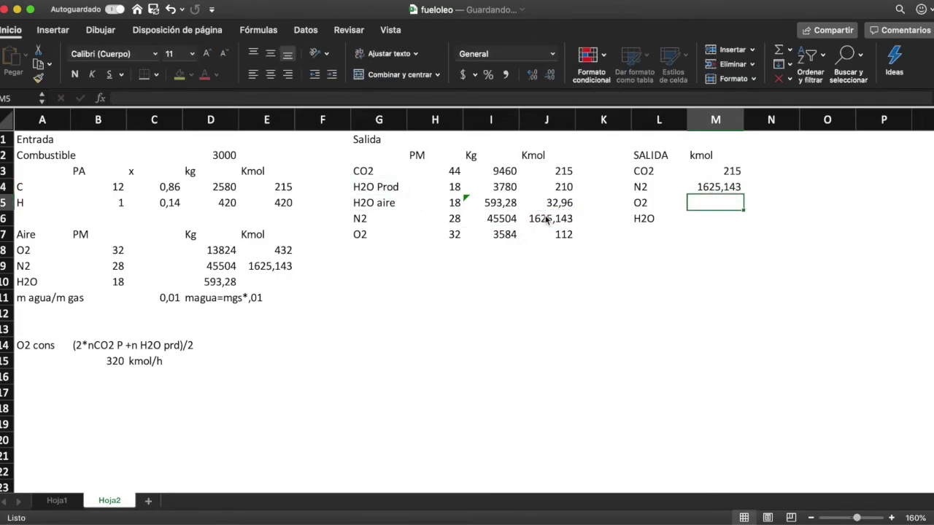
type("=")
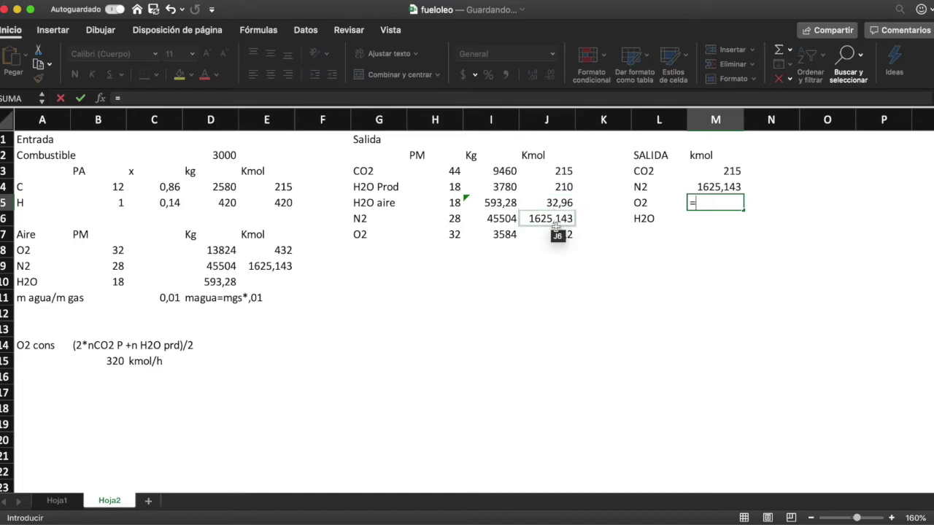
left_click(557, 235)
key("Return")
Sum both H2O kilomole amounts in M6 from J4:J5 and total the summary kilomoles in M7 with =SUMA(M3:M6)
type("=suma(")
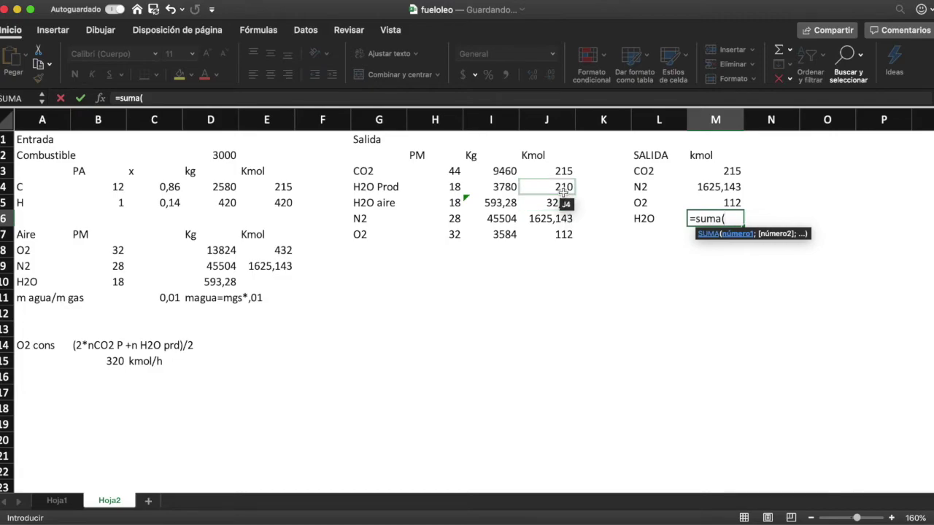
left_click_drag(564, 191, 563, 206)
key("Return")
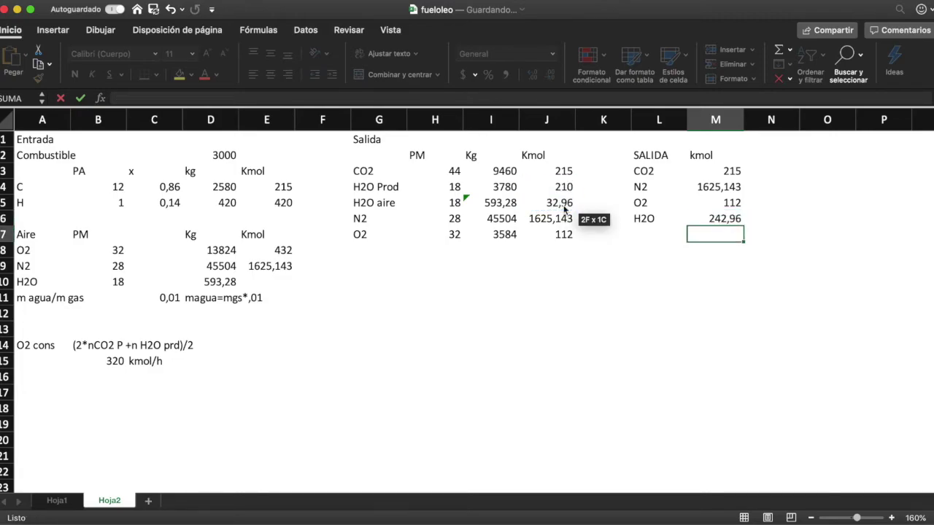
type("=suma(")
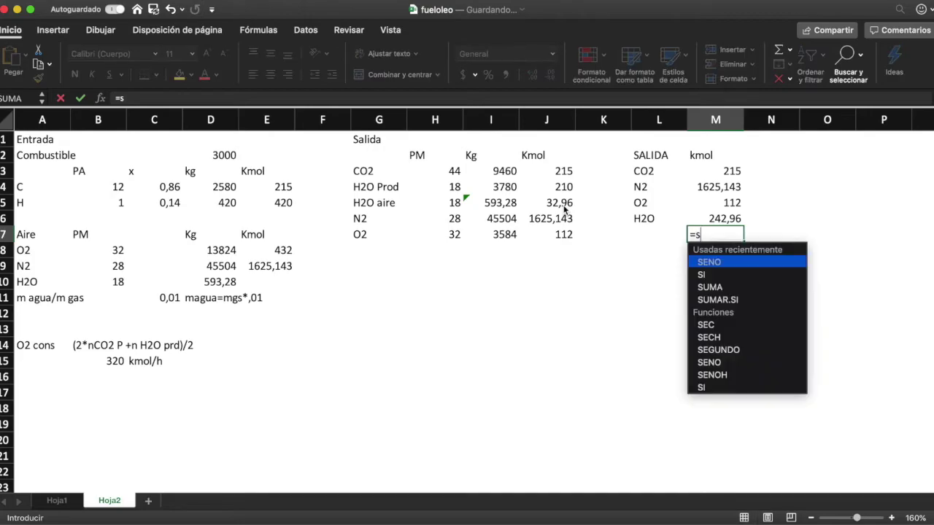
left_click_drag(730, 171, 727, 212)
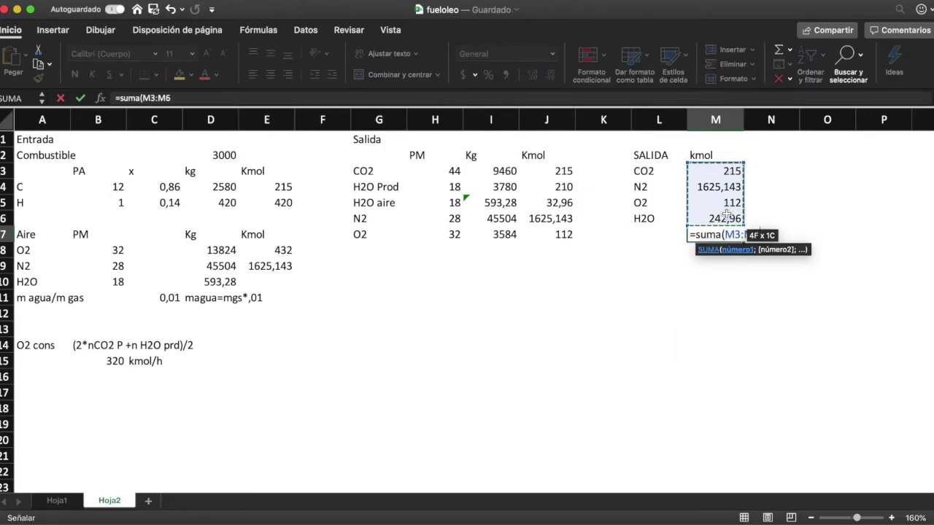
key("Return")
key("Up")
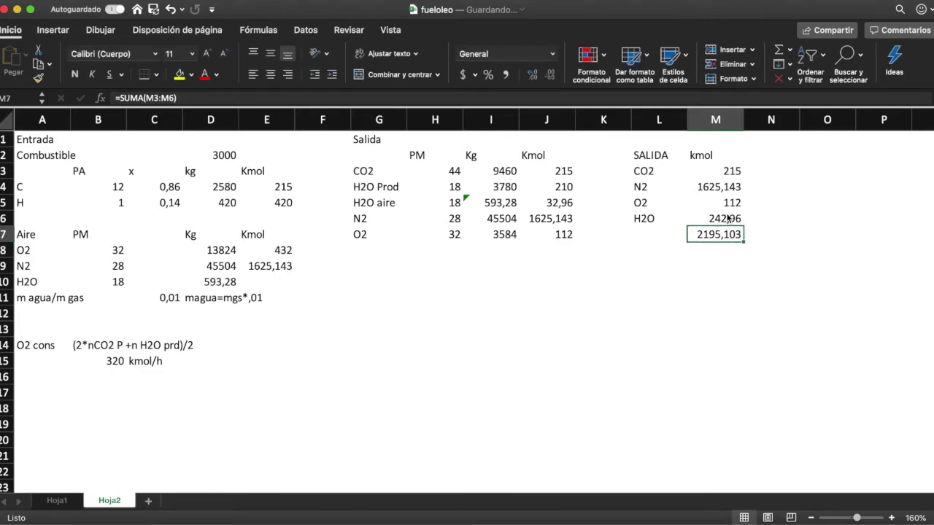
Add the heading yi in N2 and calculate the CO2 mole fraction in N3 with the formula =M3/M$7
key("Right")
key("Up")
key("Up")
key("Up")
key("Up")
key("Up")
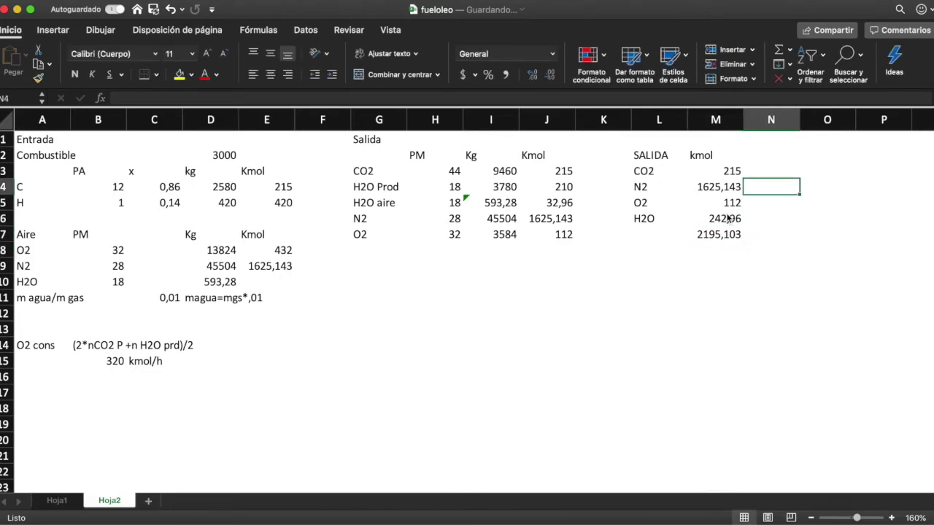
type("yi")
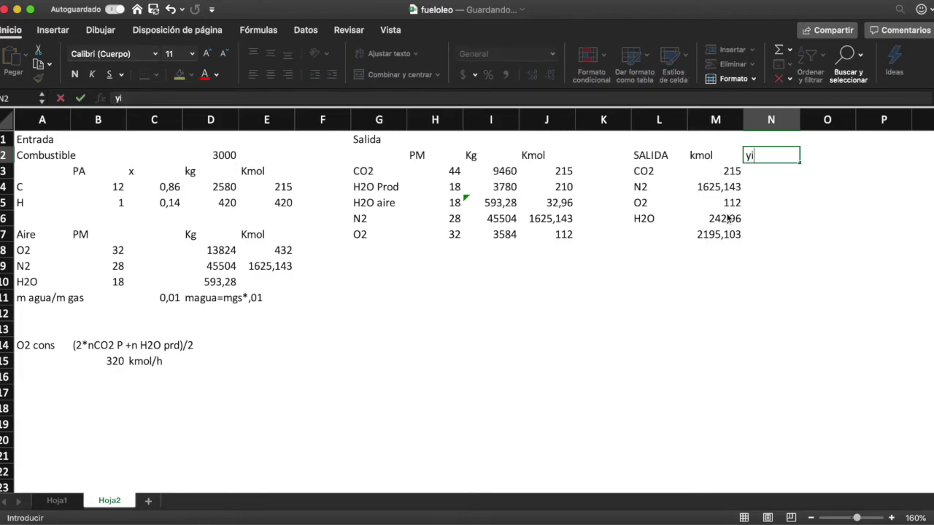
key("Return")
type("=")
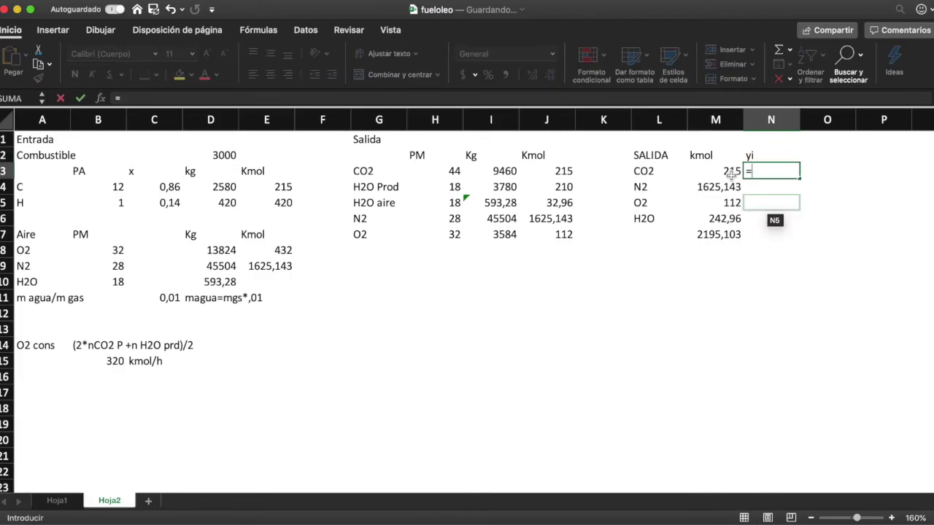
left_click(728, 171)
type("/")
left_click(718, 232)
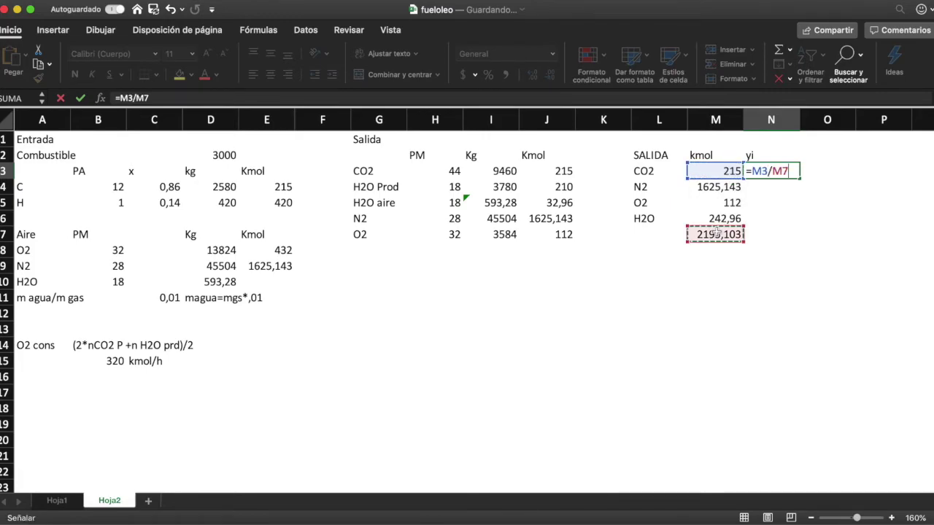
left_click(144, 99)
key("Return")
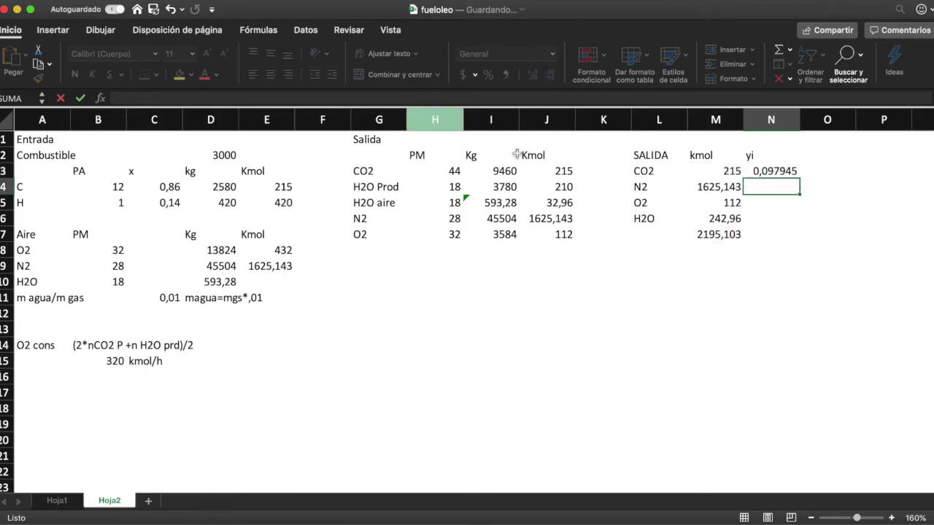
Fill the mole fraction formula from N3 down to N6 and format N3:N6 as percentages with one decimal
left_click(792, 171)
left_click_drag(800, 179, 798, 227)
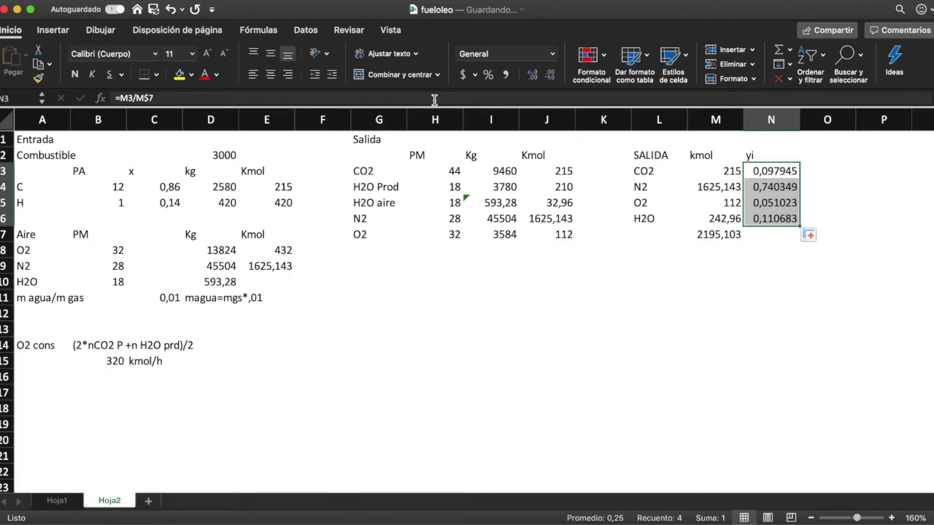
left_click(489, 75)
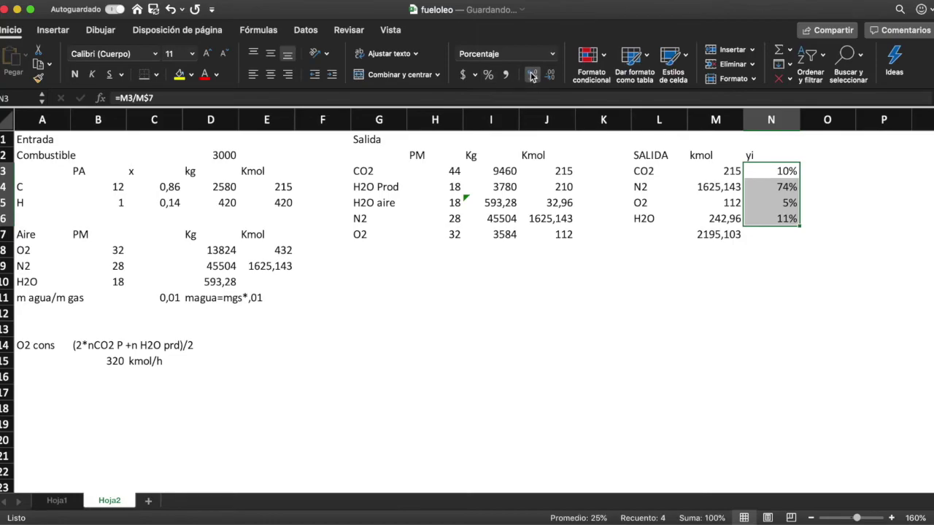
left_click(533, 76)
left_click(533, 76)
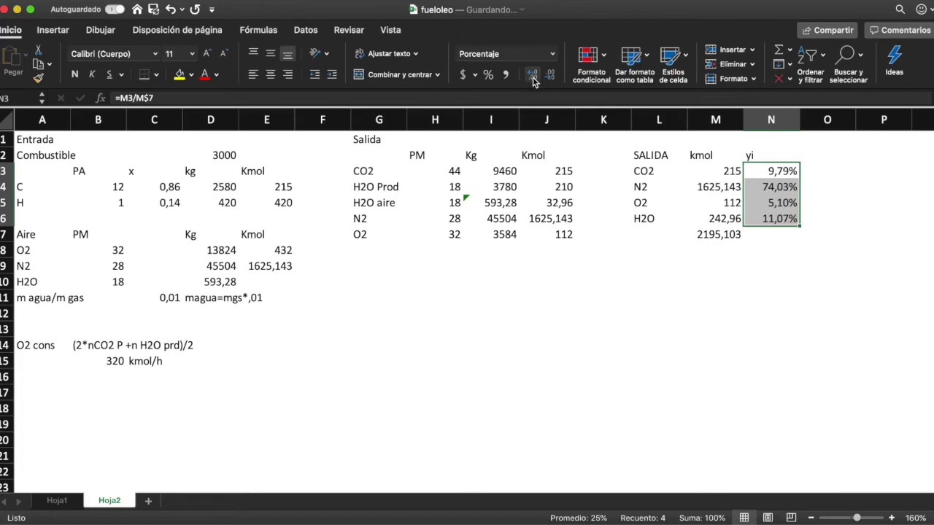
left_click(549, 77)
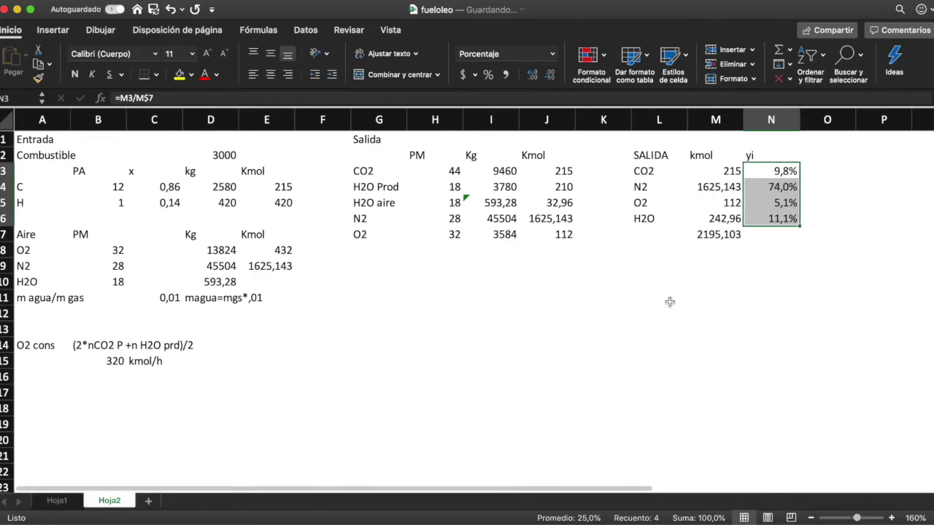
Label the summary table a) in cell L1 and enter the label b) for a second table in L9
left_click(660, 265)
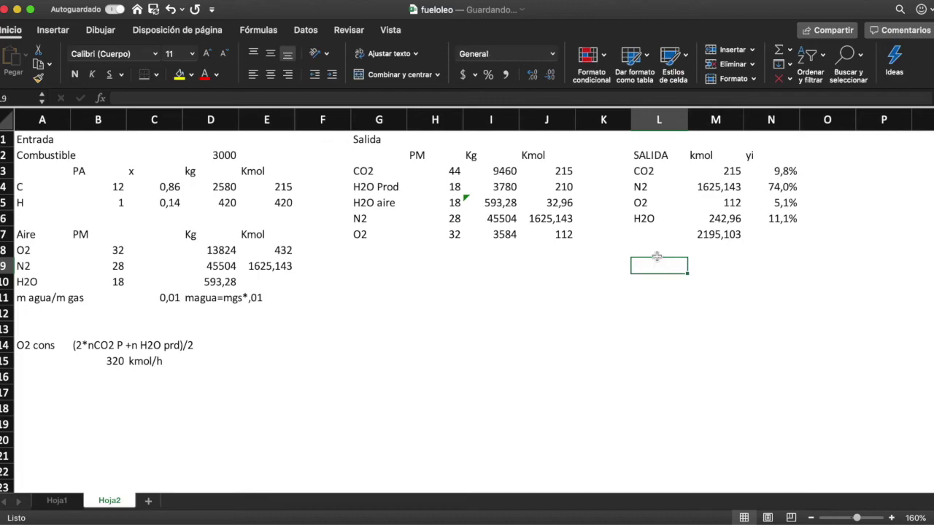
left_click(648, 151)
left_click(648, 143)
type("a)")
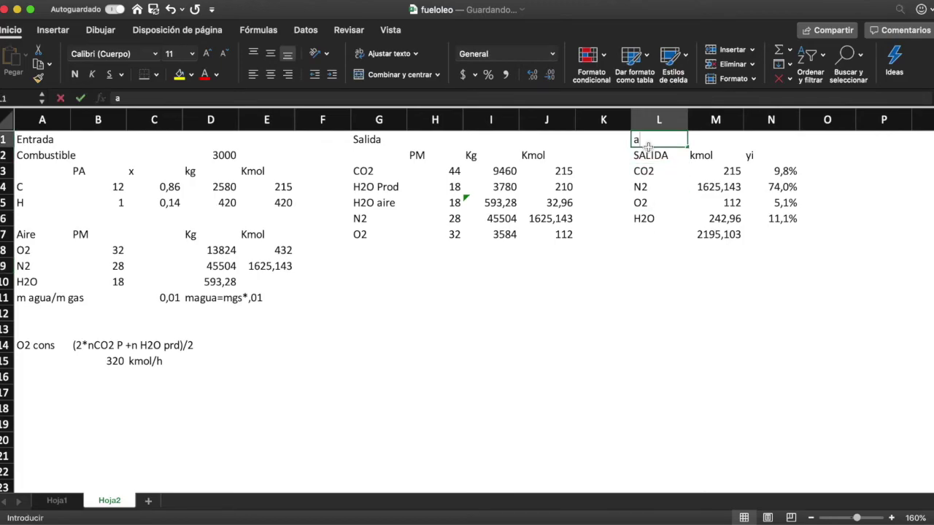
key("Return")
key("Return")
key("Return")
key("Return")
key("Return")
key("Return")
key("Return")
key("Return")
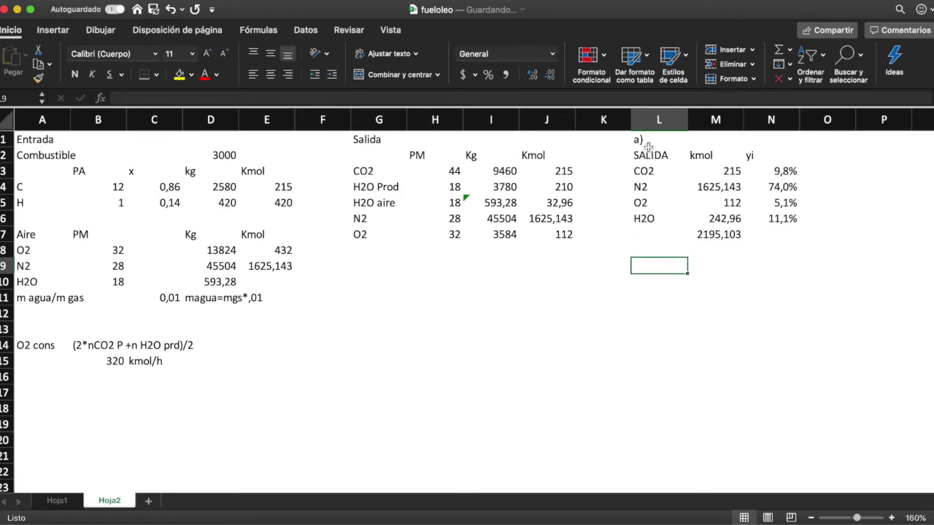
type("b")
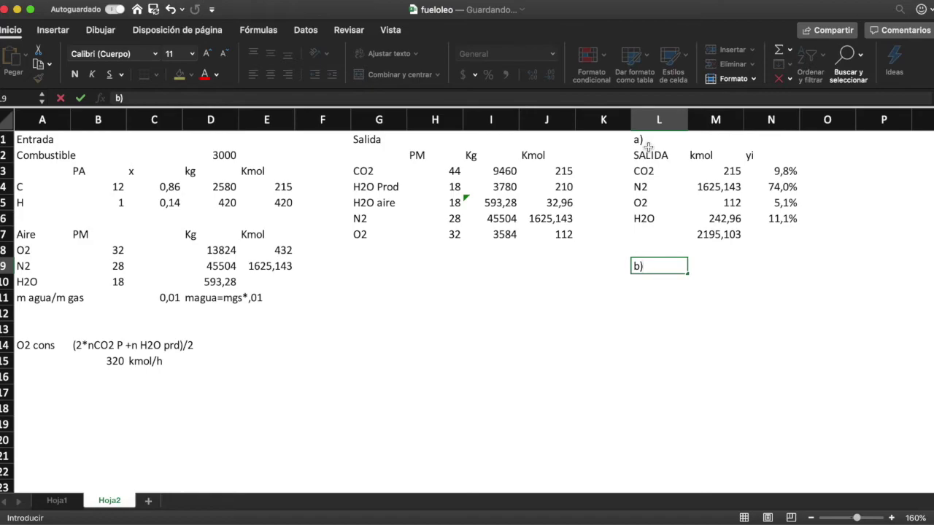
key("Return")
Copy the summary table L2:N7 and paste it at L10 under the b) label
left_click_drag(657, 157, 760, 233)
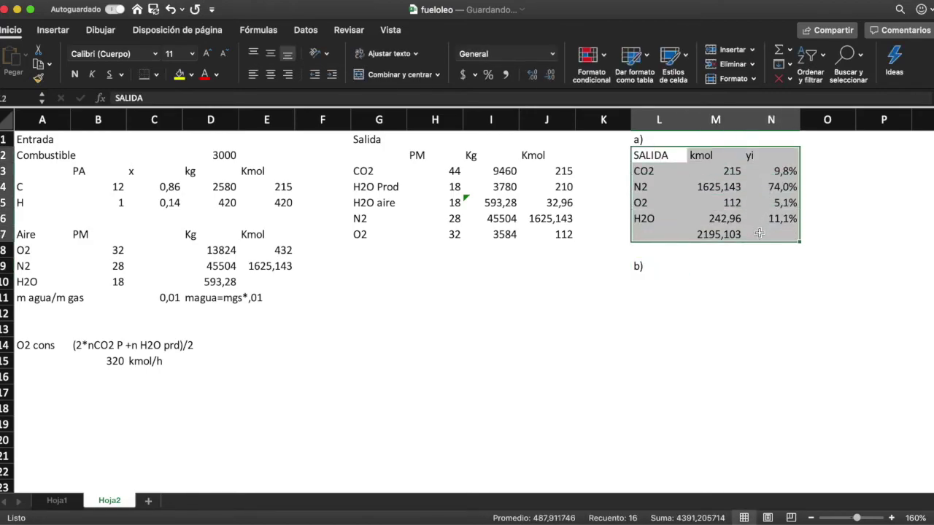
key("super+c")
left_click(656, 282)
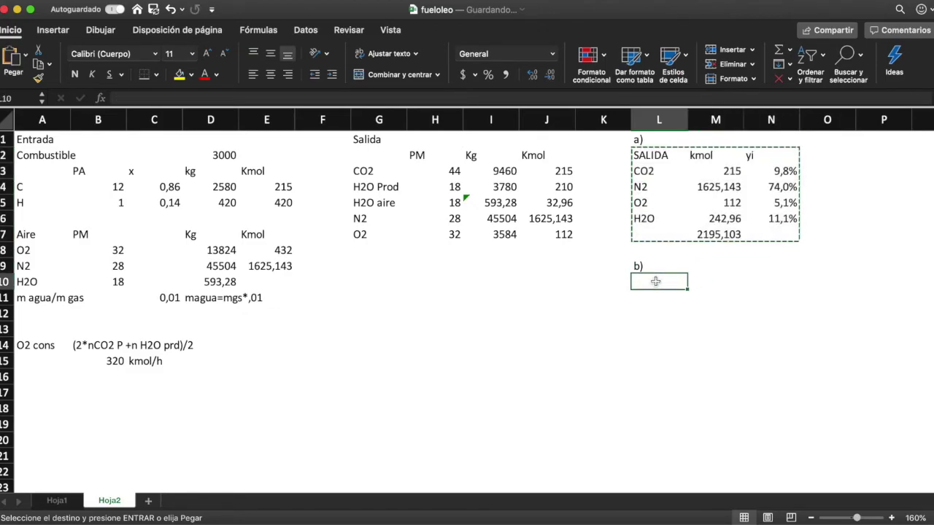
key("super+v")
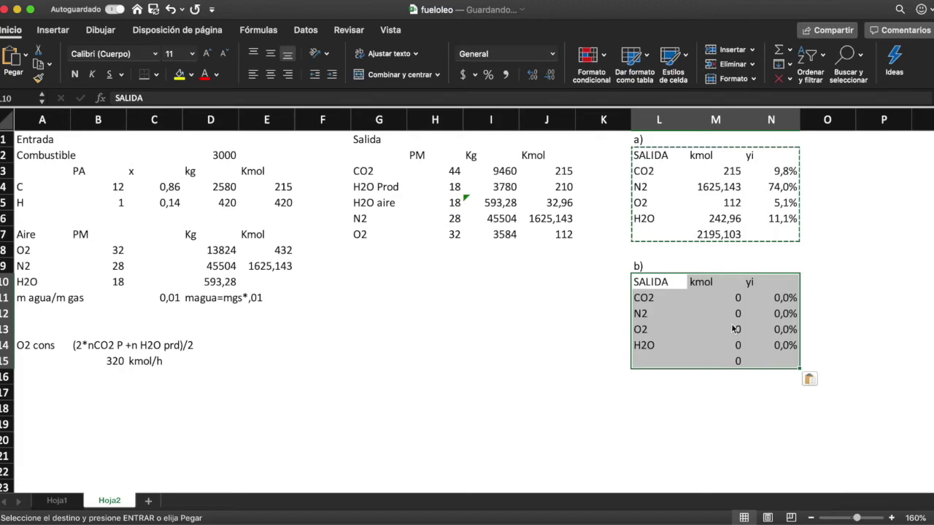
Link the CO2 kilomoles of table b) in cell M11 with the formula =J3
left_click(722, 298)
type("=")
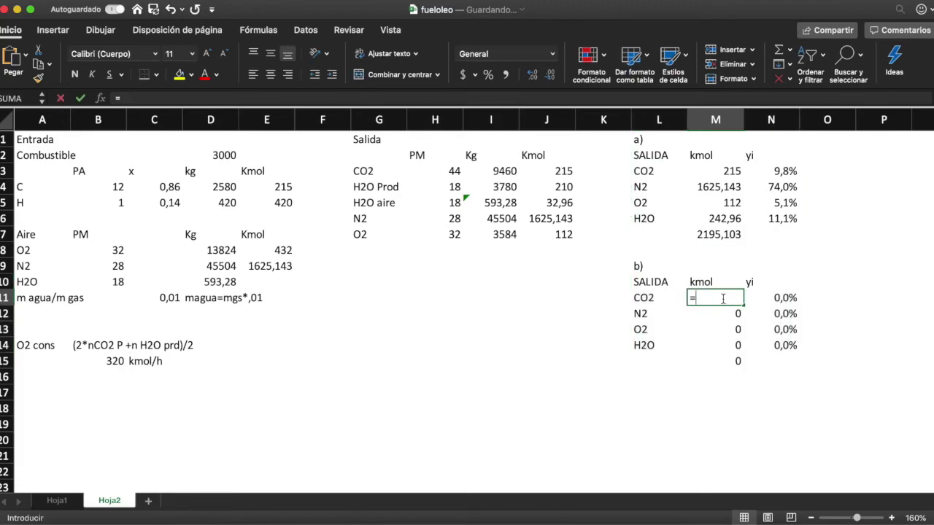
left_click(543, 171)
key("Return")
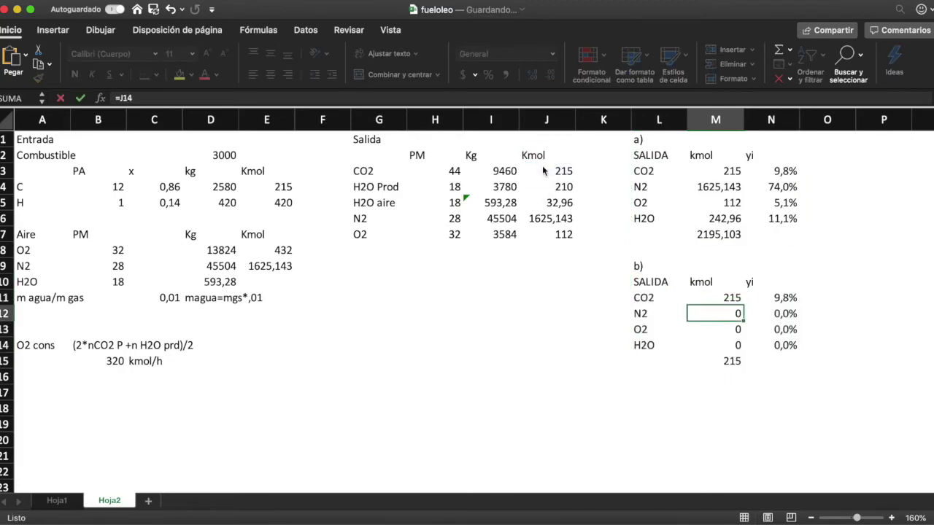
Link the N2 and O2 kilomoles of table b) in M12 and M13 to cells J6 and J7
type("=")
left_click(563, 219)
key("Return")
type("=")
left_click(557, 235)
key("Return")
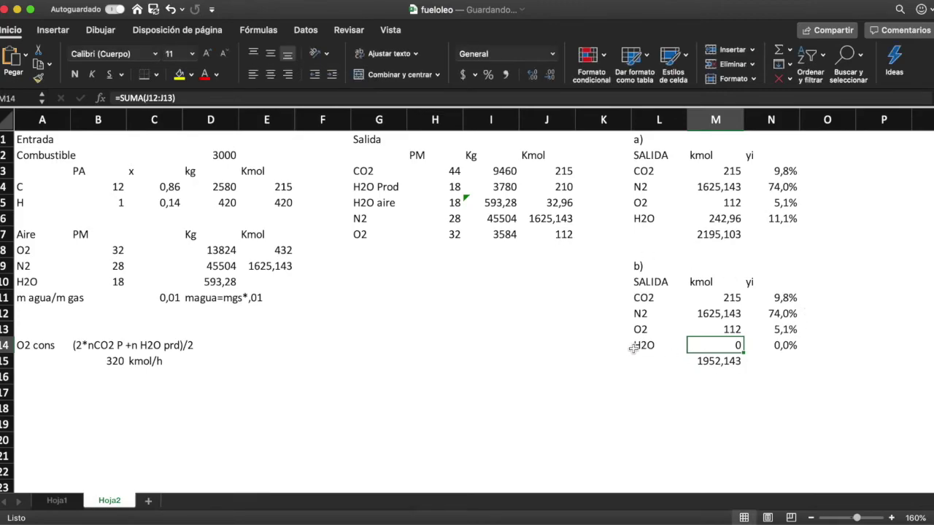
left_click_drag(640, 347, 721, 341)
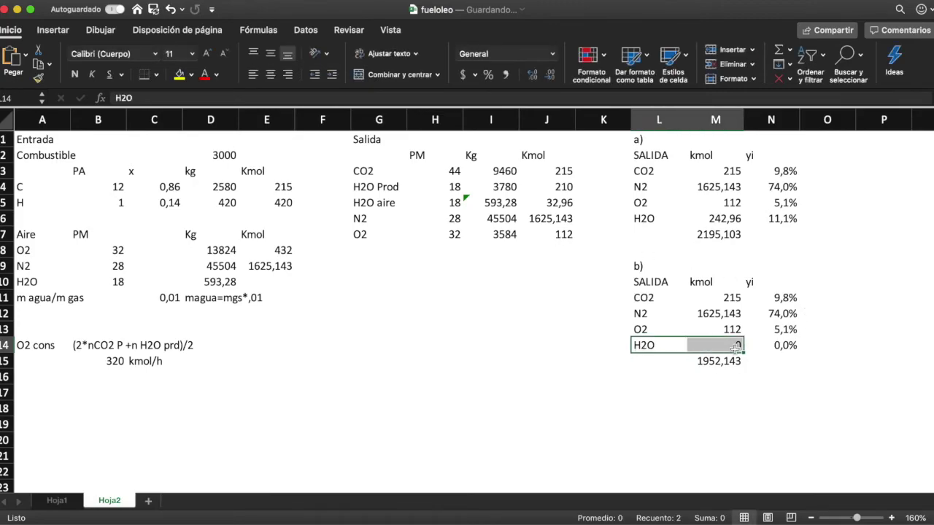
Correct the CO2 mole fraction formula in N11 to =M11/M$15 and check the sum formula in M15
left_click(786, 298)
double_click(787, 298)
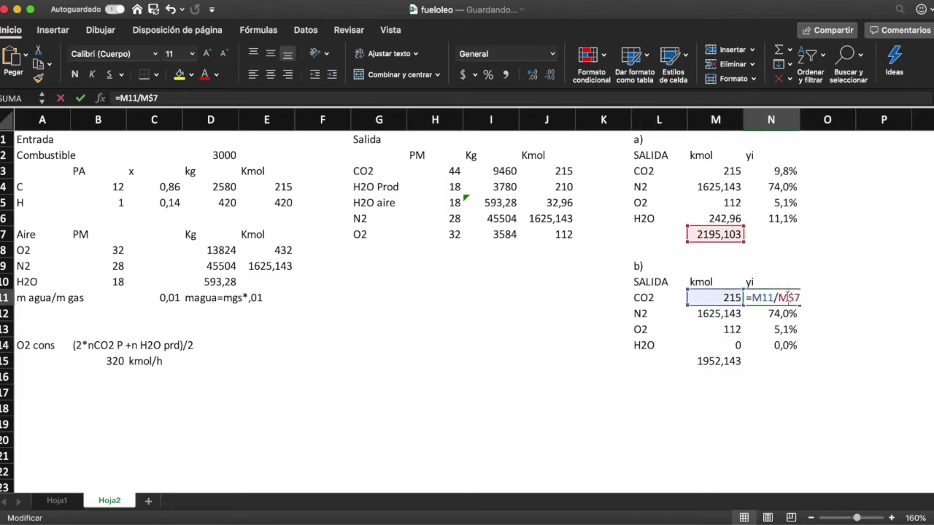
left_click_drag(742, 239, 737, 367)
key("Return")
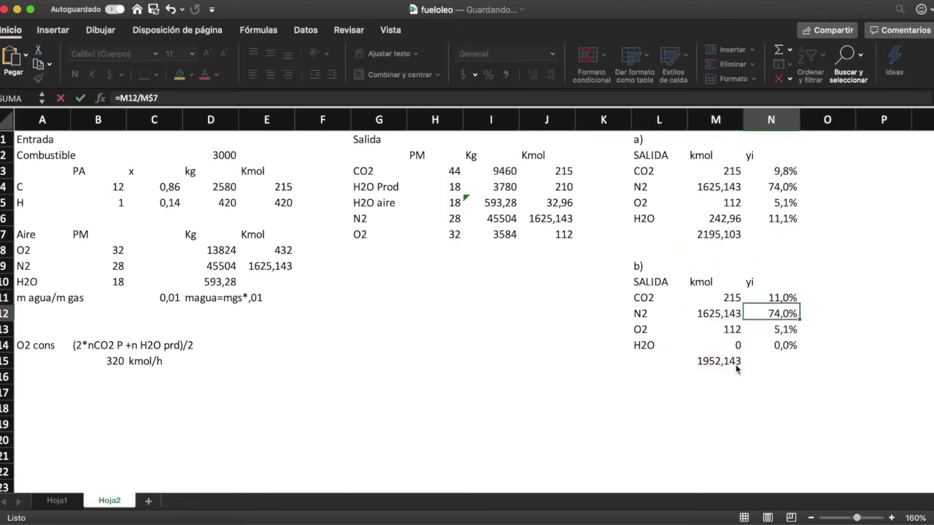
left_click(730, 363)
double_click(730, 363)
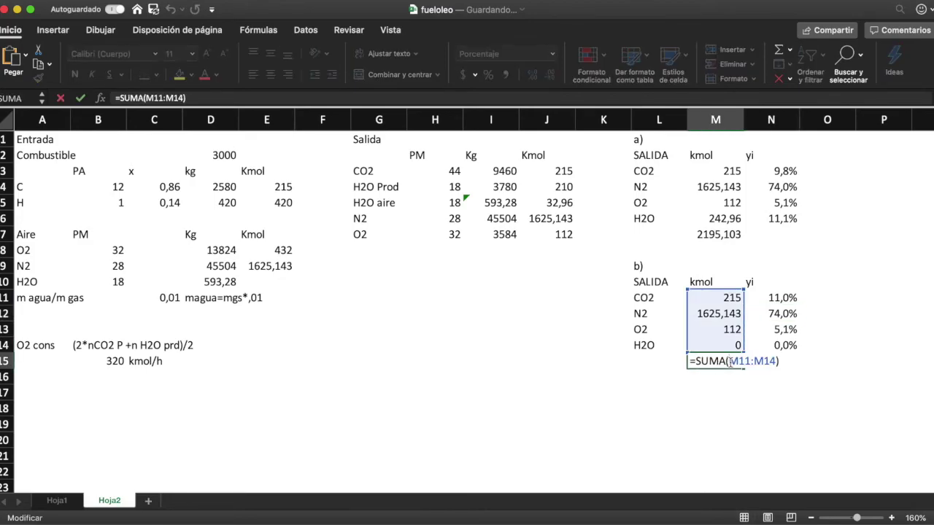
key("Return")
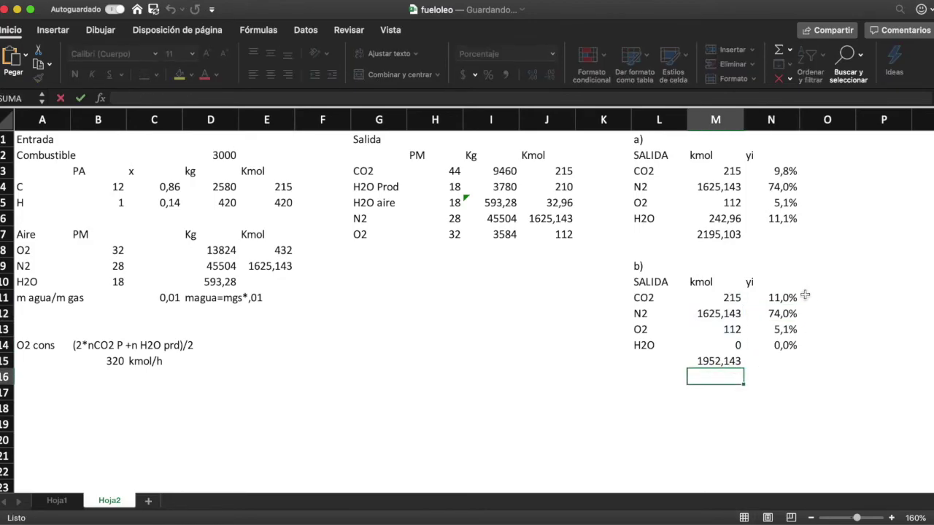
Fill the corrected mole fraction formula from N11 down to N14
left_click(792, 297)
left_click_drag(800, 305, 801, 349)
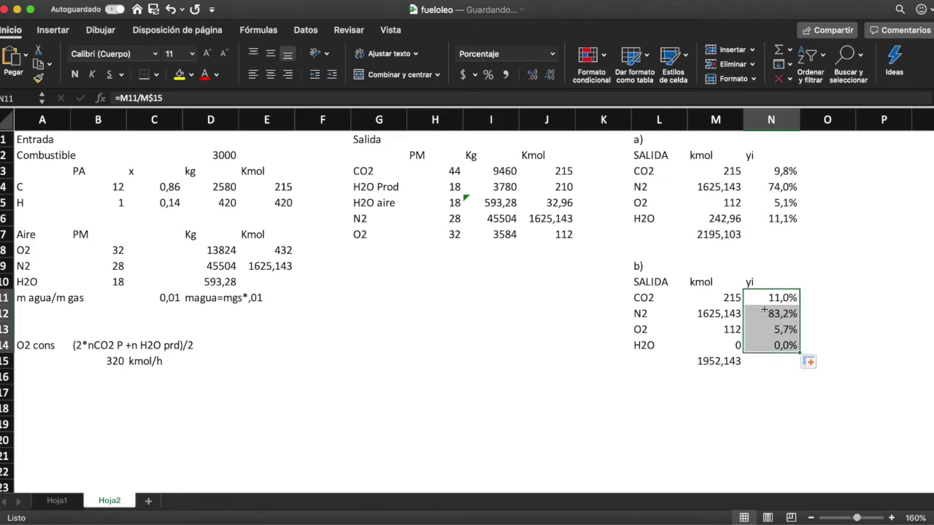
left_click(783, 367)
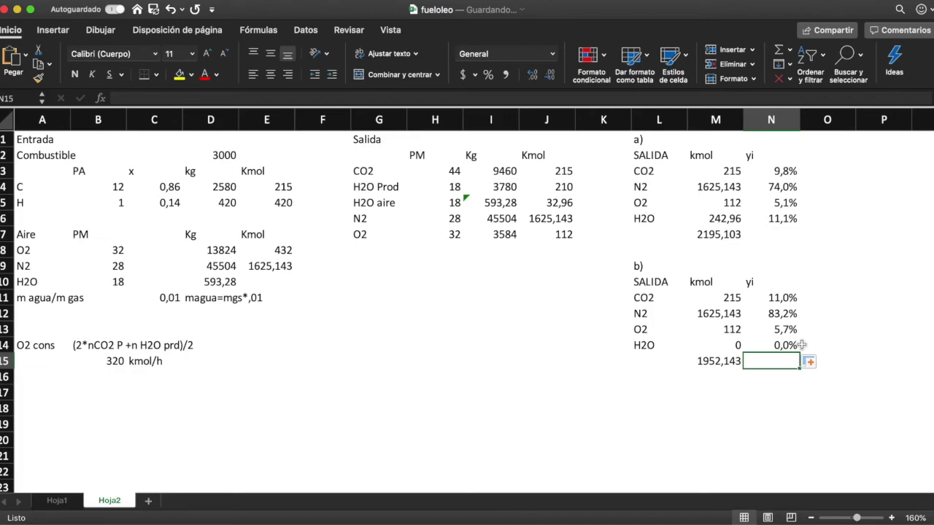
Consult Hoja1, return to Hoja2 and calculate the air's H2O kilomoles in E10 with =D10/B10
left_click(57, 501)
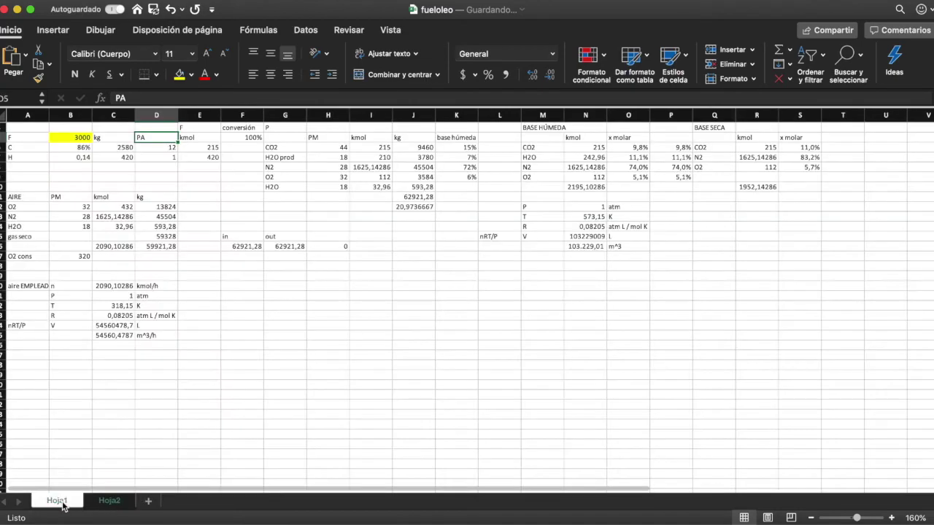
left_click(103, 503)
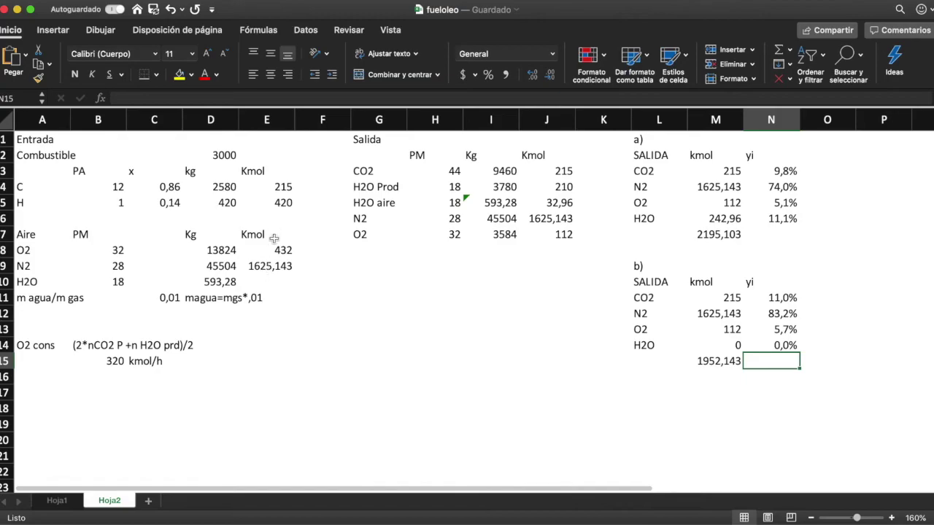
left_click(273, 283)
type("=")
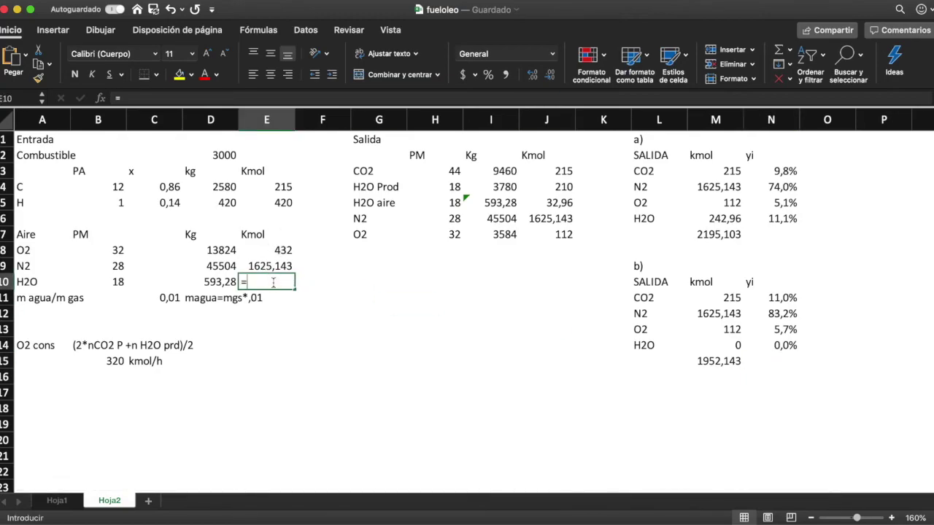
left_click(210, 287)
type("/")
left_click(118, 282)
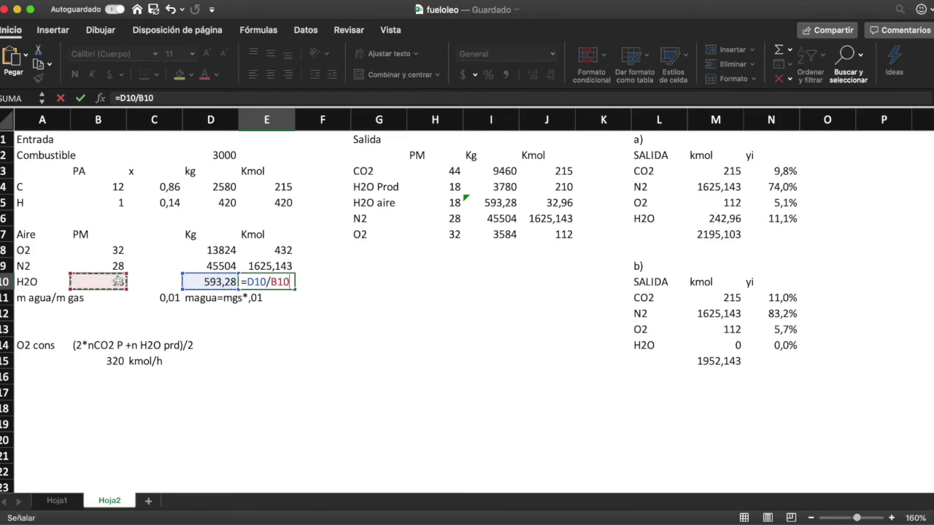
key("Return")
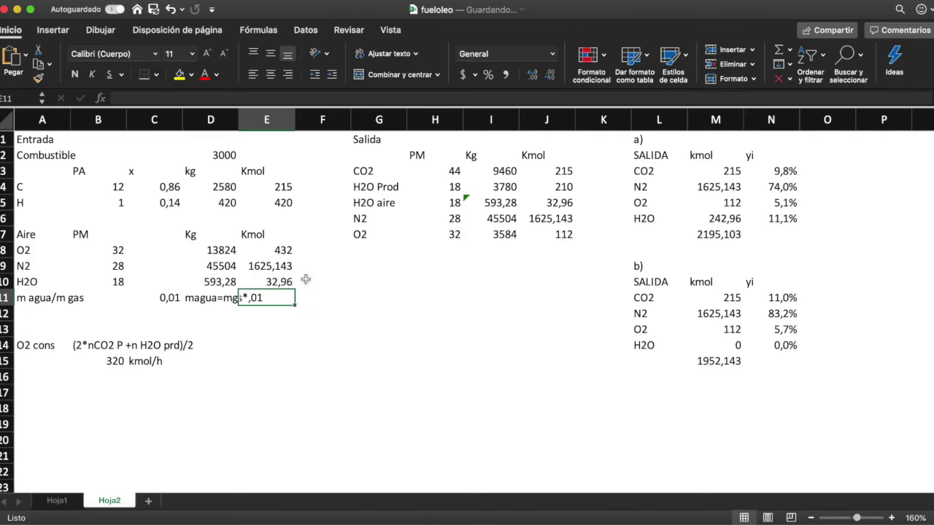
Enter the labels AIRE in C17 and naire in D17 for the air volume calculation
left_click(128, 394)
type("AlRE")
key("Tab")
type("naire")
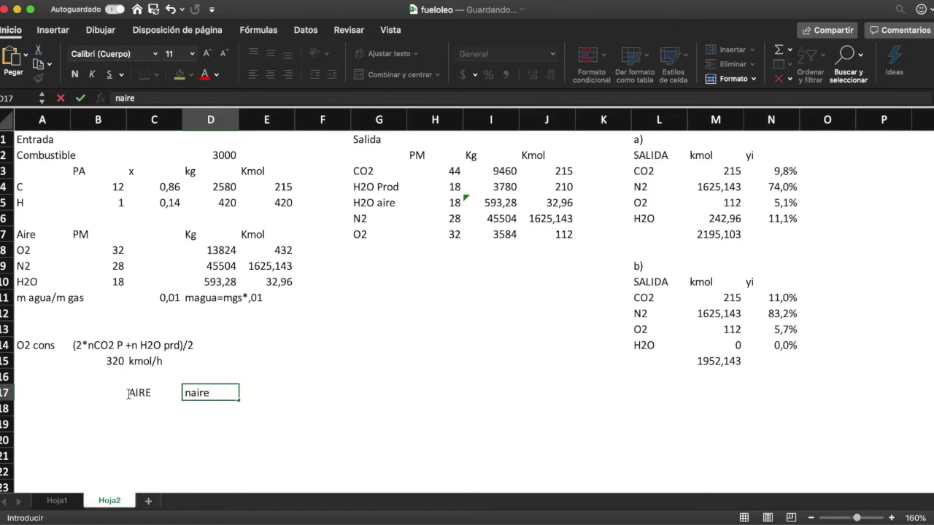
Total the air kilomoles in E17 with =SUMA(E8:E10) and enter the unit kmol in F17
key("Tab")
type("=suma(")
left_click(281, 250)
left_click_drag(282, 250, 282, 282)
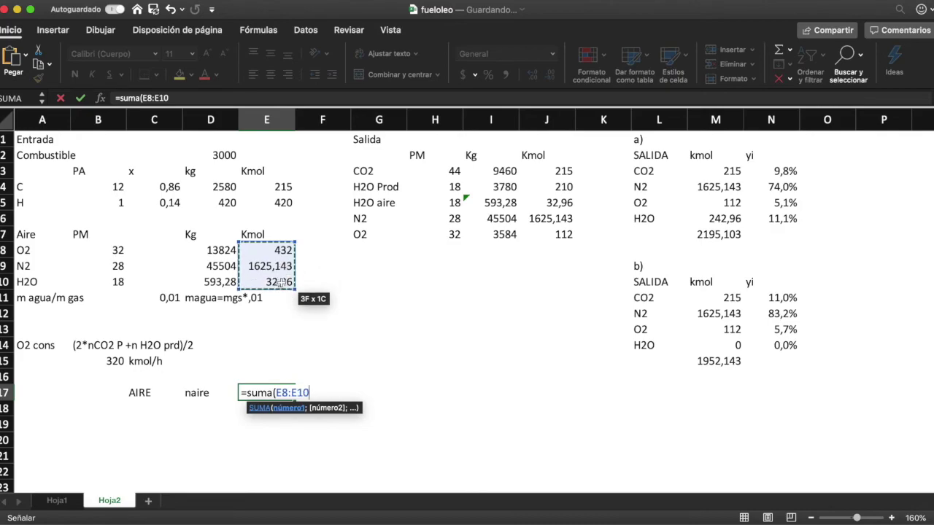
type(")")
key("Return")
key("Up")
key("Right")
key("Right")
key("Right")
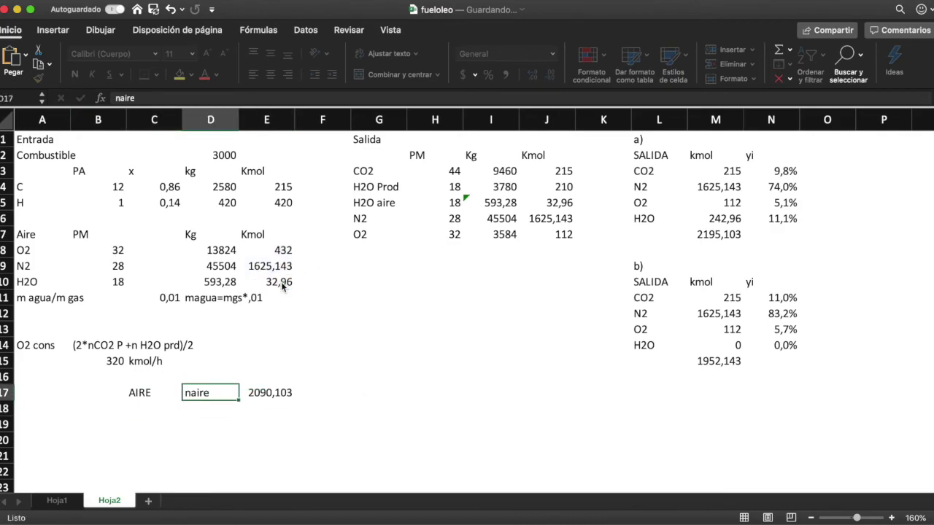
type("kmol")
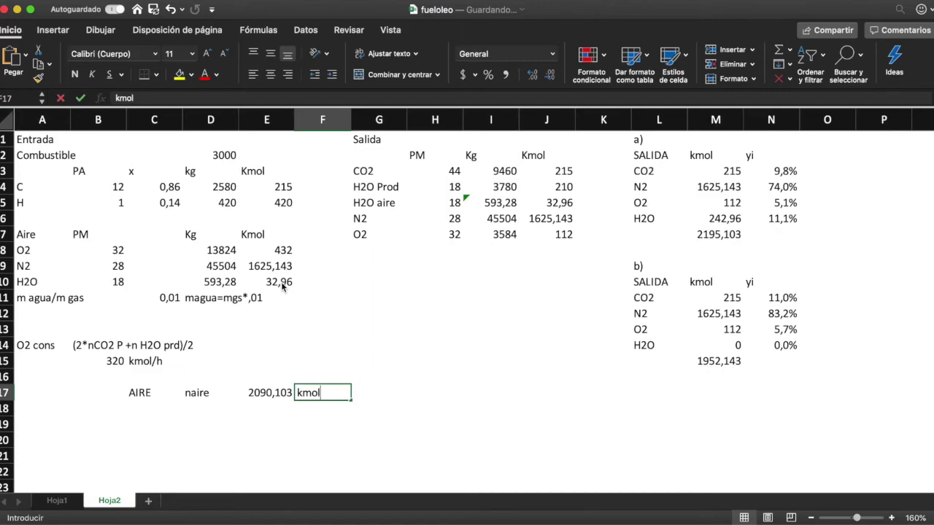
key("Return")
Add the air pressure in row 18 with the label P, the value 1 and the unit atm
key("Left")
key("Left")
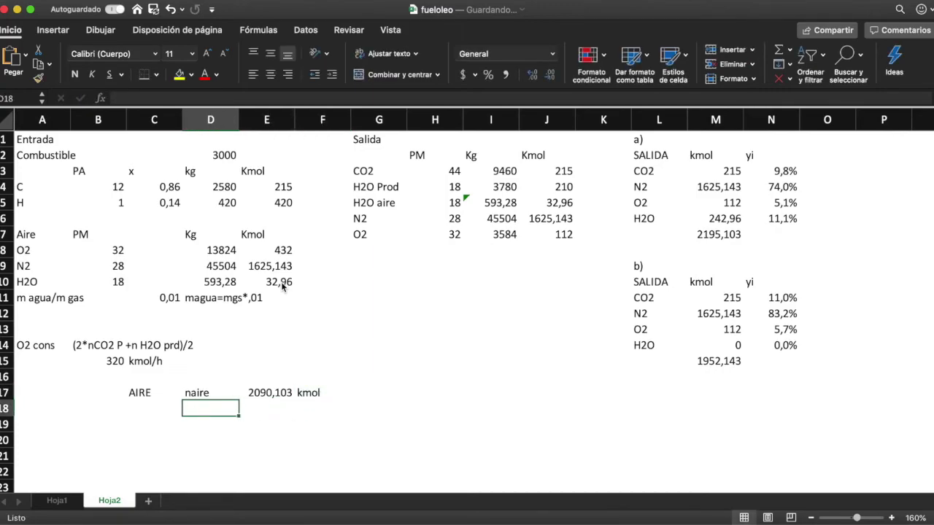
type("P")
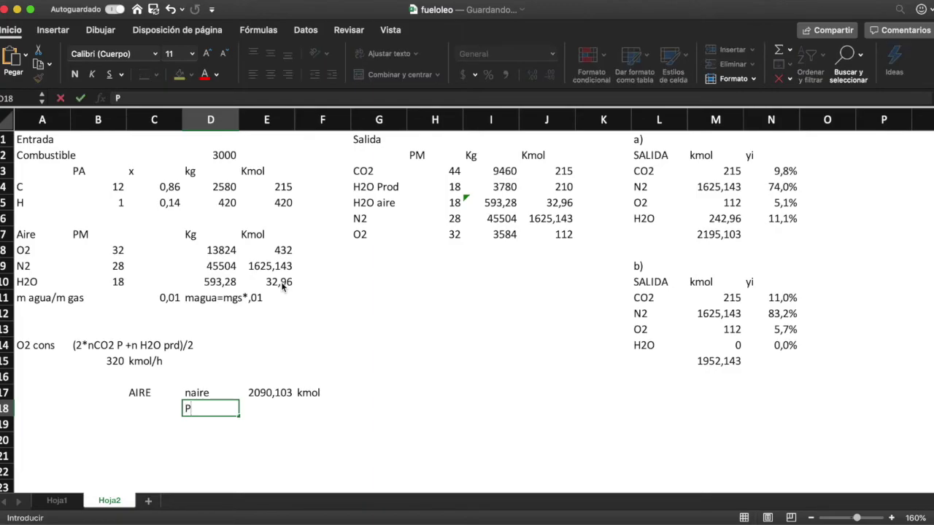
key("Tab")
type("1 at")
key("BackSpace")
key("BackSpace")
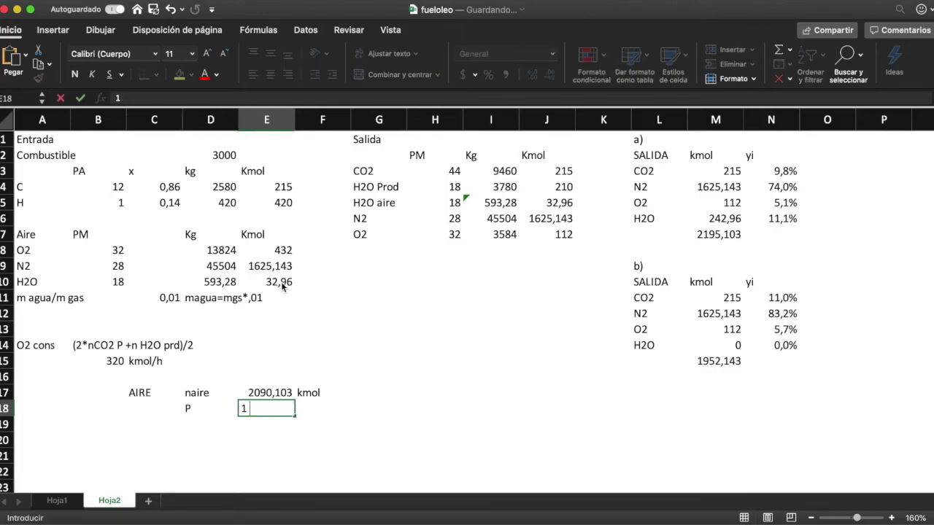
key("Tab")
type("atm")
key("Return")
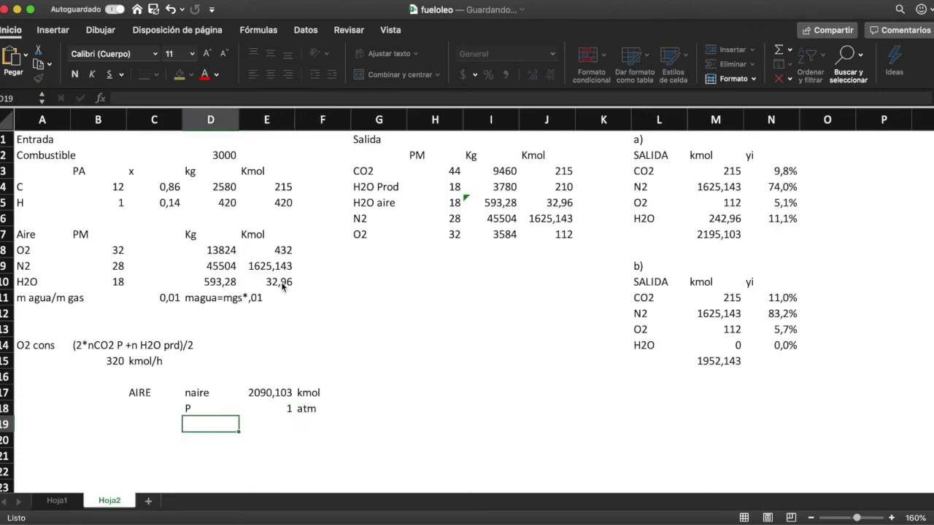
Add the air temperature in row 19 with the label T, the formula =45+273,15 and the unit K
type("T")
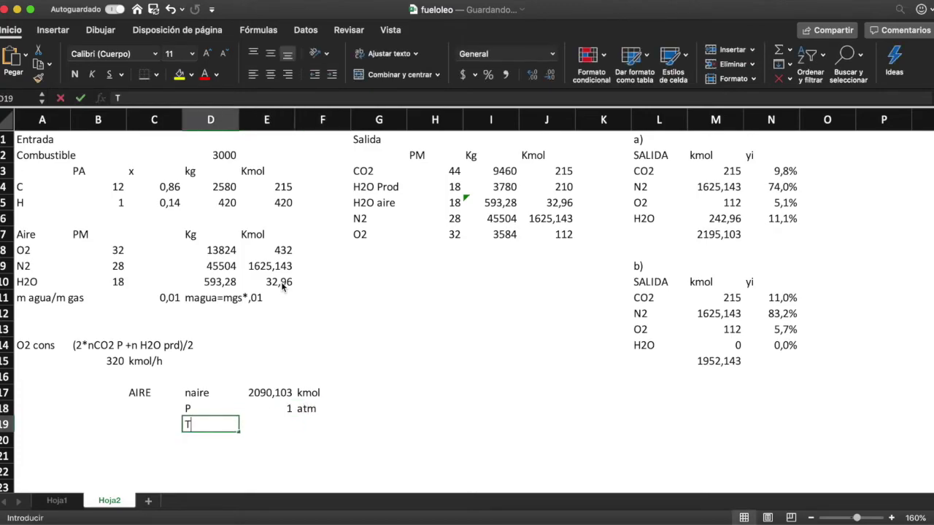
key("Tab")
type("=4")
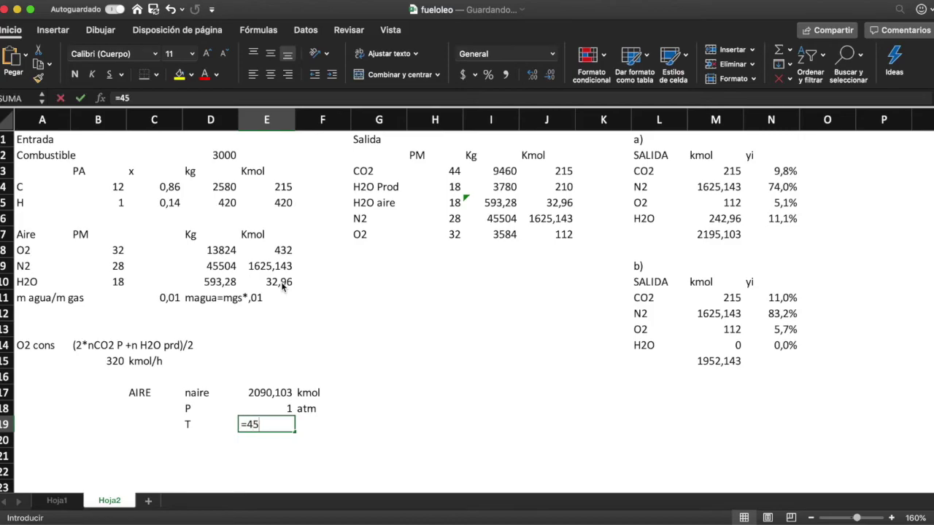
type("5+273,15")
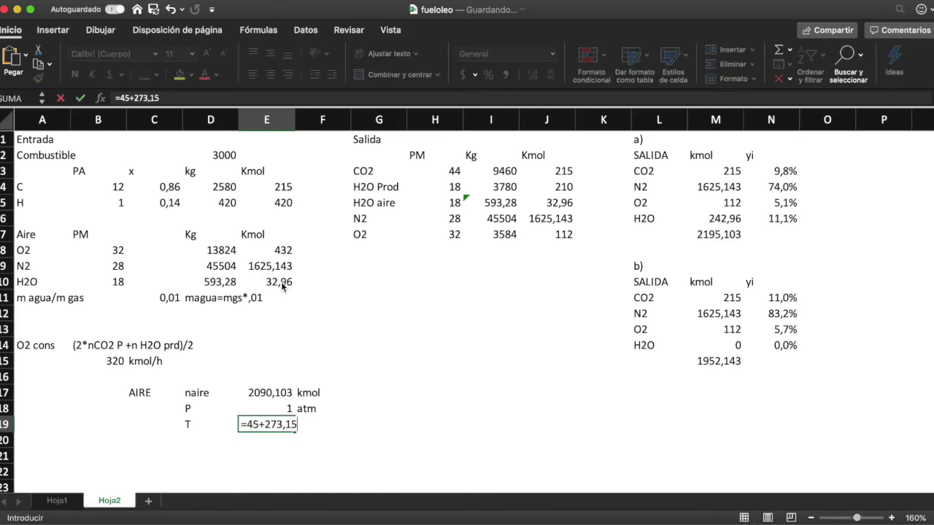
key("Tab")
type("K")
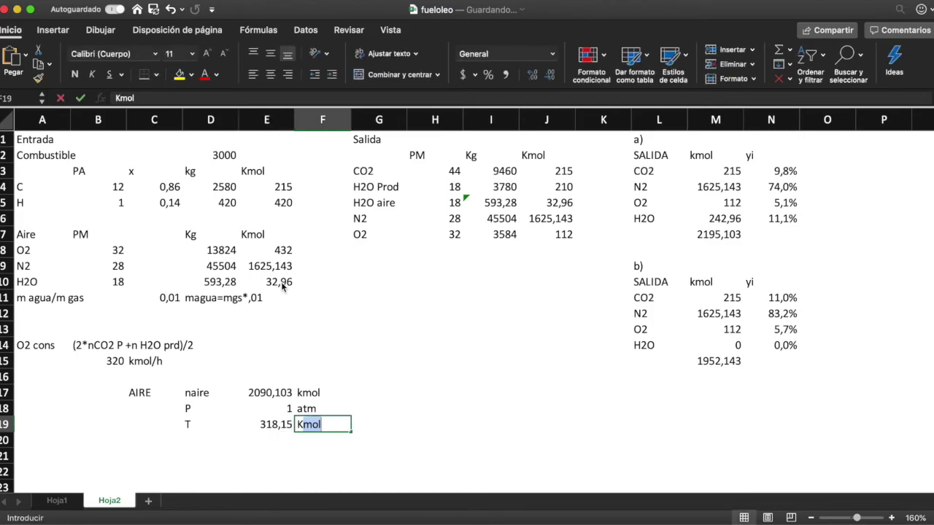
key("BackSpace")
key("Return")
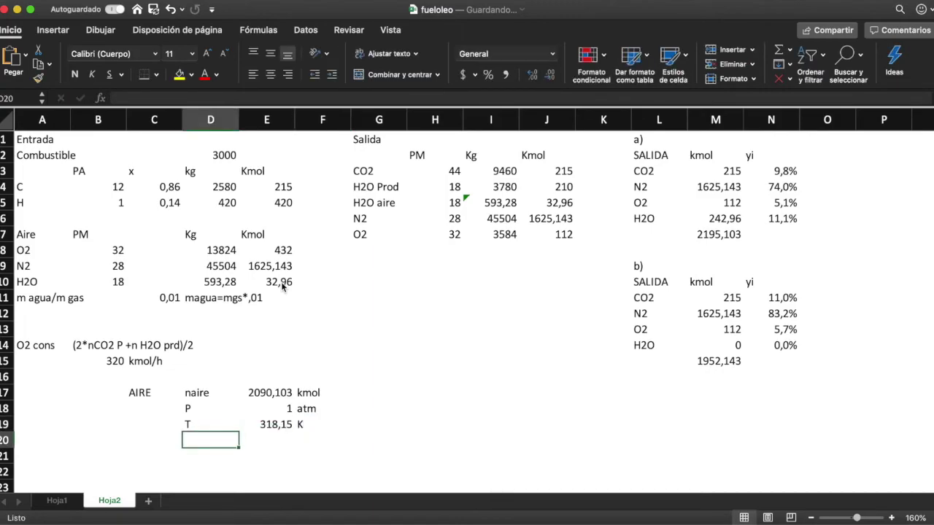
Write the ideal gas equation PV=nRT in B20
key("Left")
key("Left")
type("P")
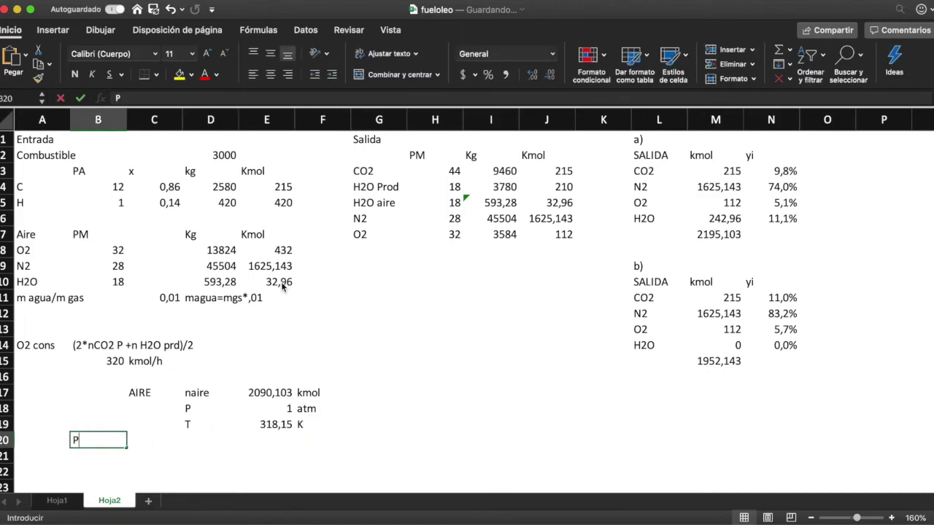
type("V=nRT")
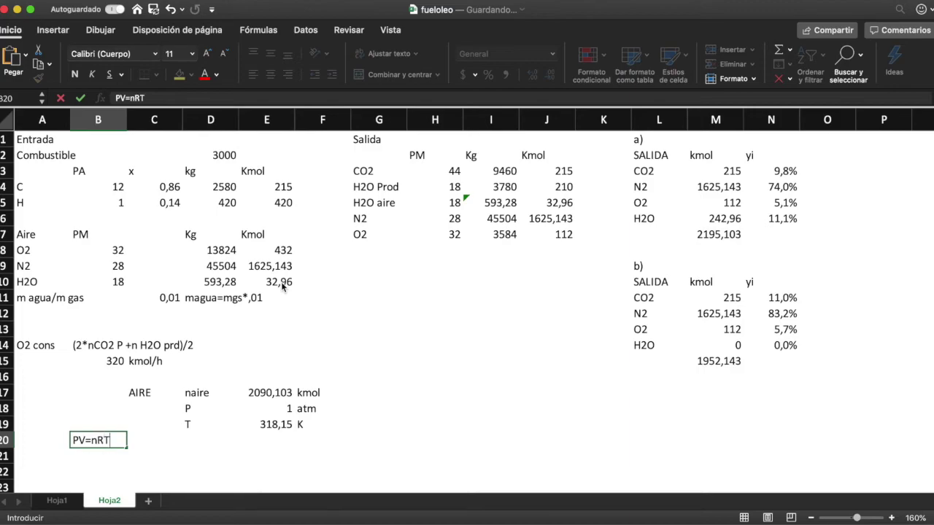
Add the gas constant in row 20 with the label R, the value 0,08205 and the unit atm L/mol K
key("Right")
key("Right")
type("R")
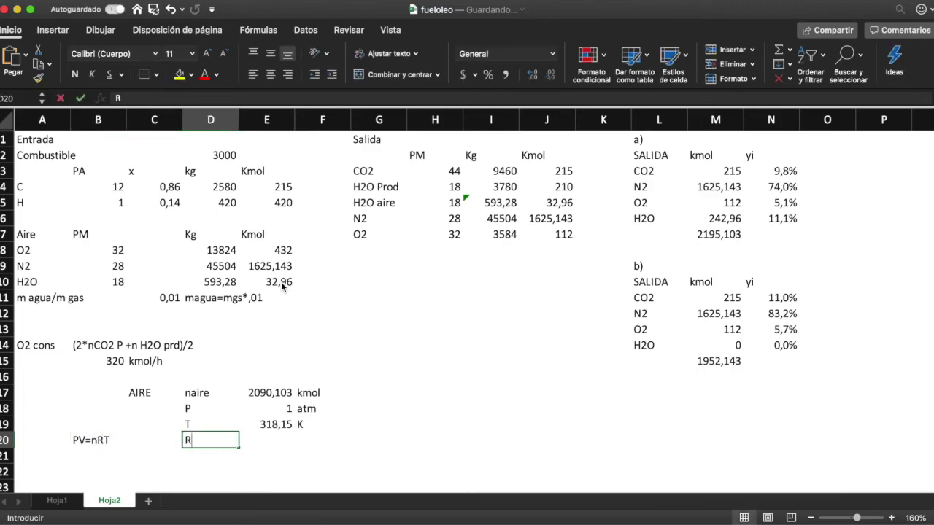
key("Right")
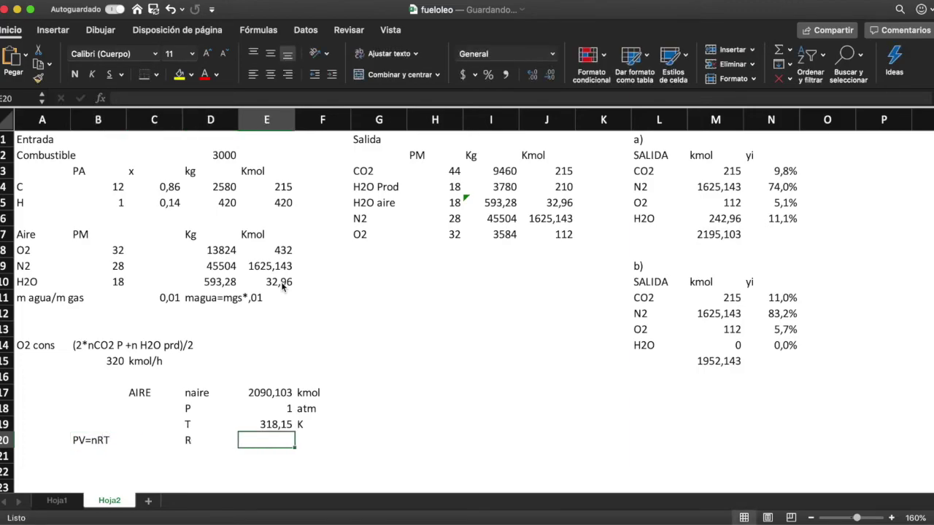
type("0,08205")
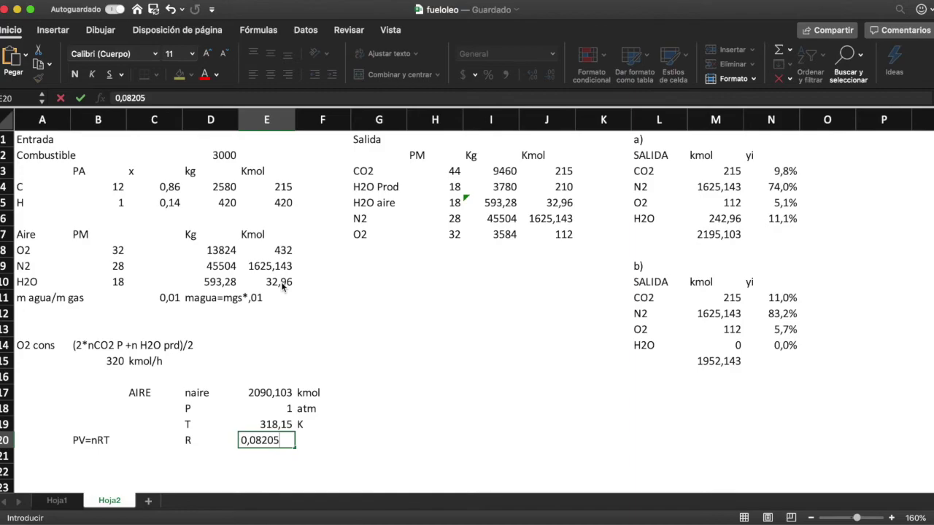
key("Right")
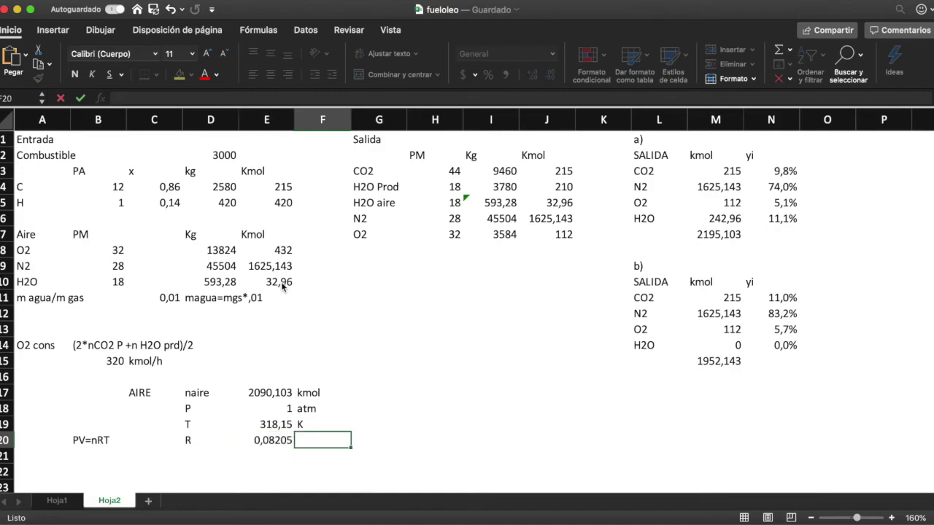
type("atm L/mol")
key("Return")
Add the air volume in row 21 with the label V and the formula =E17*1000*E20*E19/E18 in E21
type("V")
key("Right")
type("=")
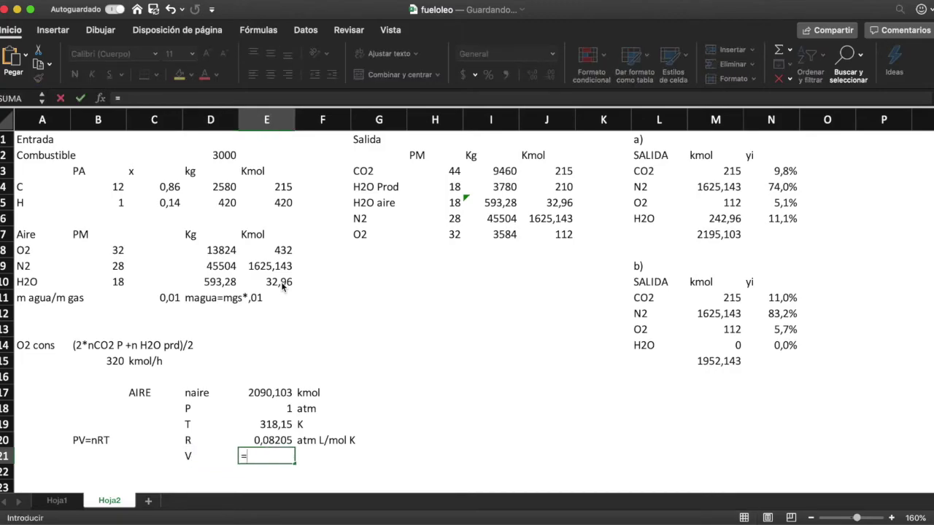
left_click(271, 393)
type("*1000")
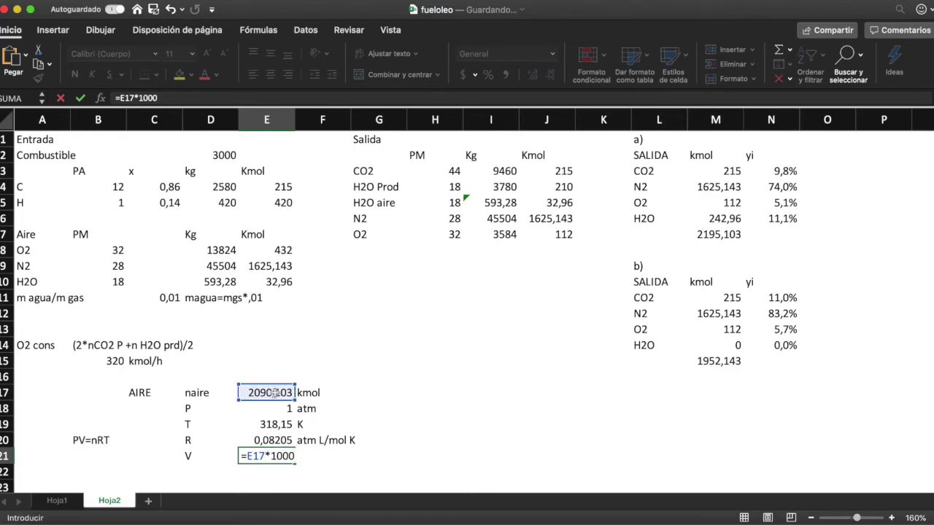
type("*")
left_click(279, 440)
type("*")
left_click(281, 425)
type("/")
left_click(283, 410)
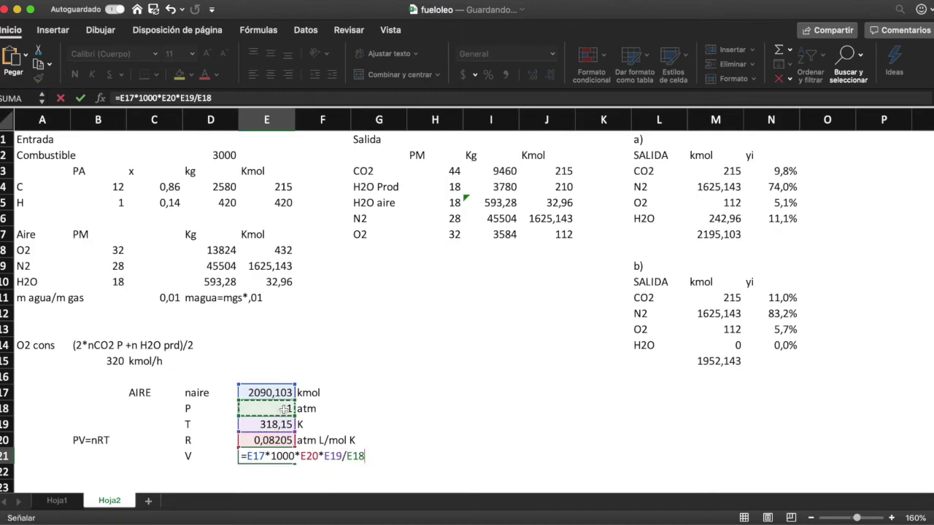
key("Return")
key("Return")
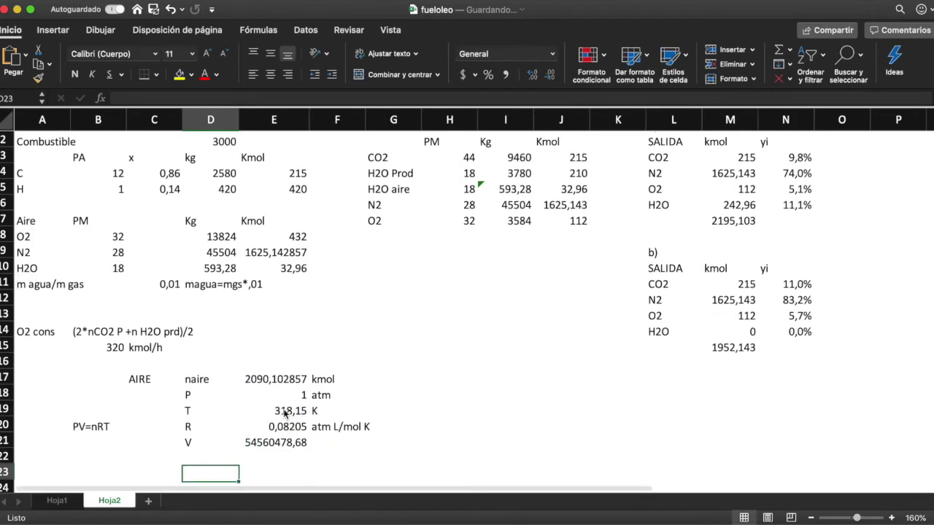
Enter the volume units L in F21 and m3 in F22
key("Up")
key("Up")
key("Right")
key("Right")
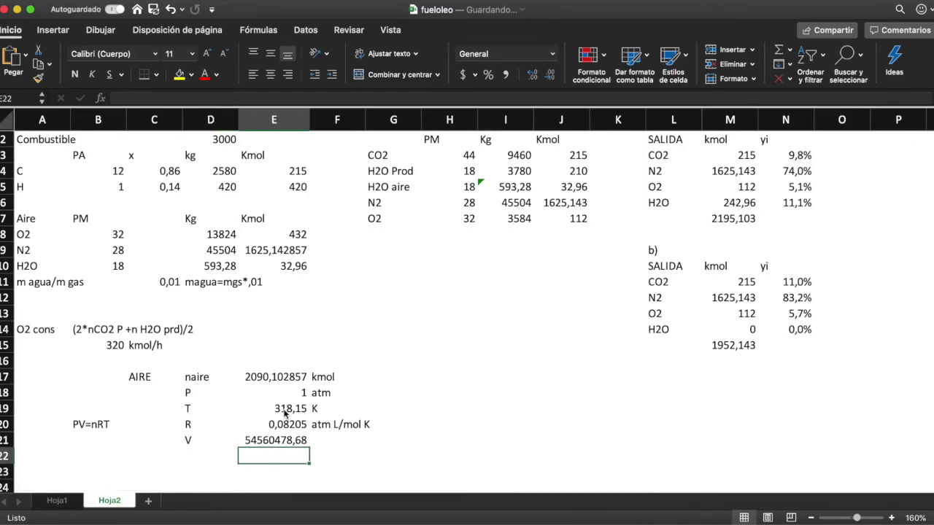
type("L")
key("Return")
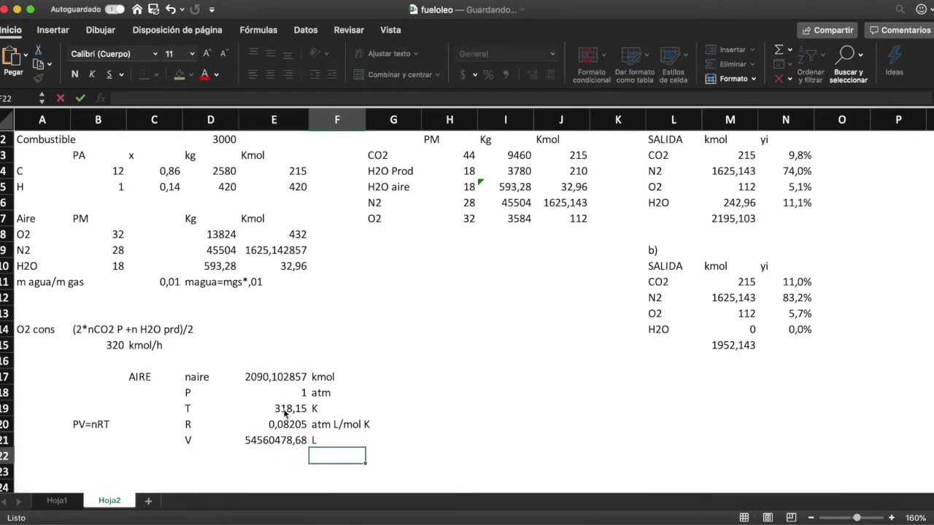
type("m´3")
key("BackSpace")
key("BackSpace")
type("3")
key("Left")
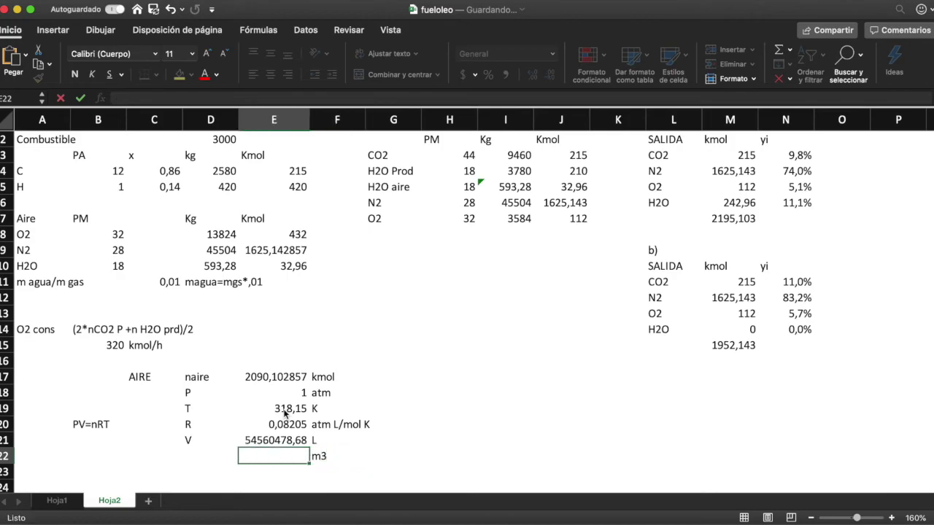
Convert the air volume to cubic metres in E22 with the formula =E21/1000 and label the row V aire
type("=")
key("Up")
type("/1")
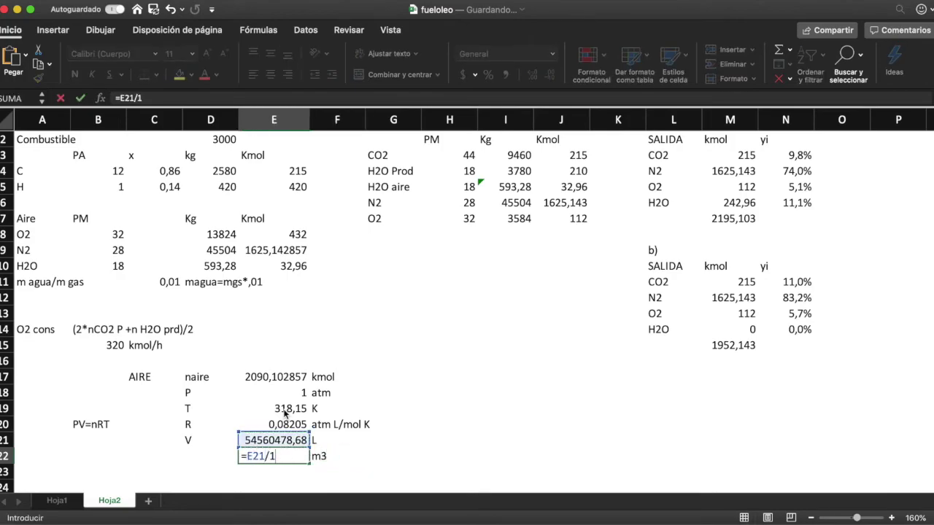
type("000")
key("Return")
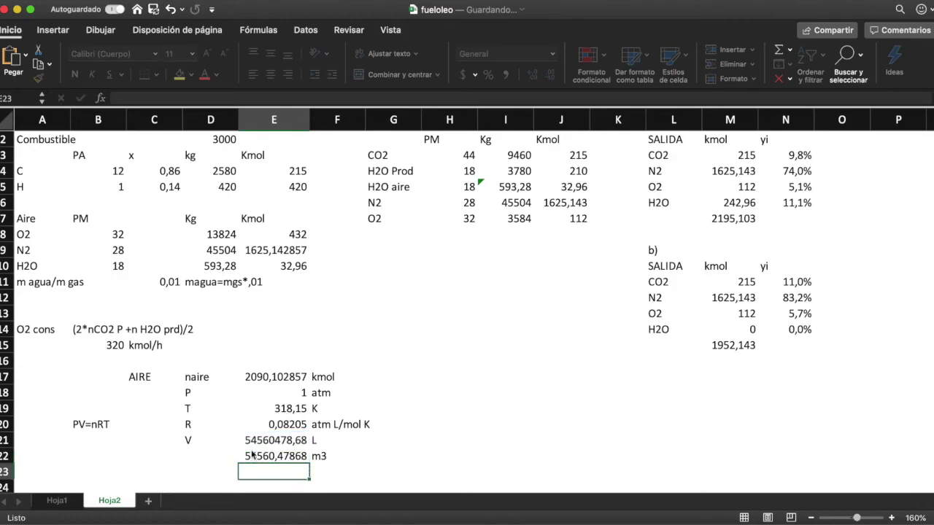
left_click(223, 462)
type("V")
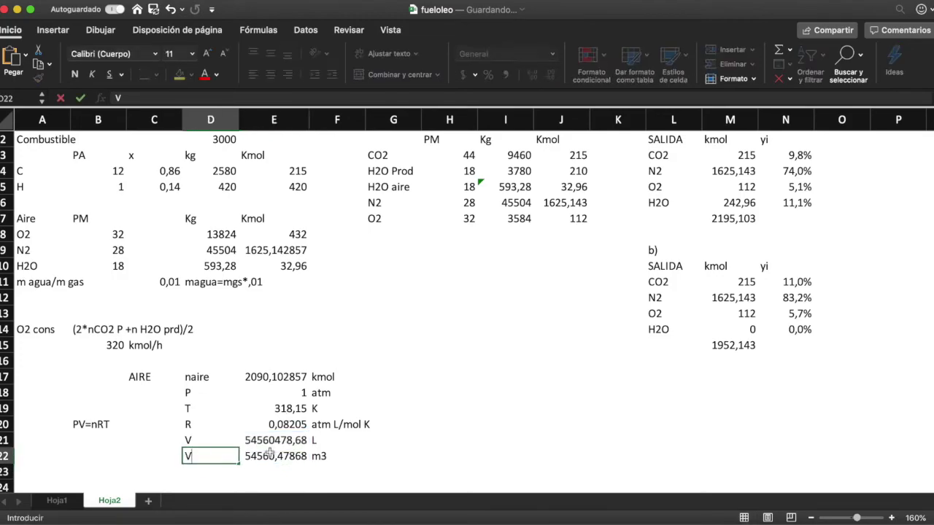
type(" aire")
Format the air volume in E22 with a thousands separator and no decimals
left_click(273, 455)
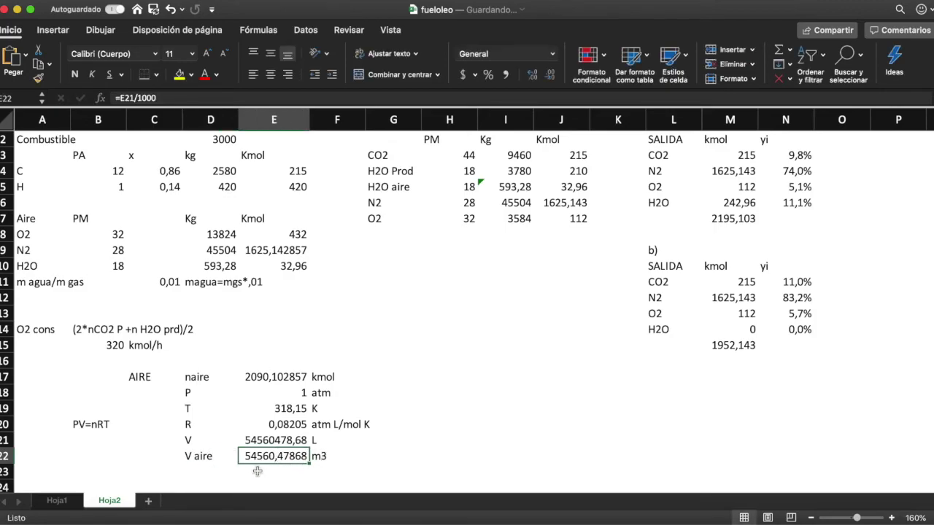
left_click(488, 76)
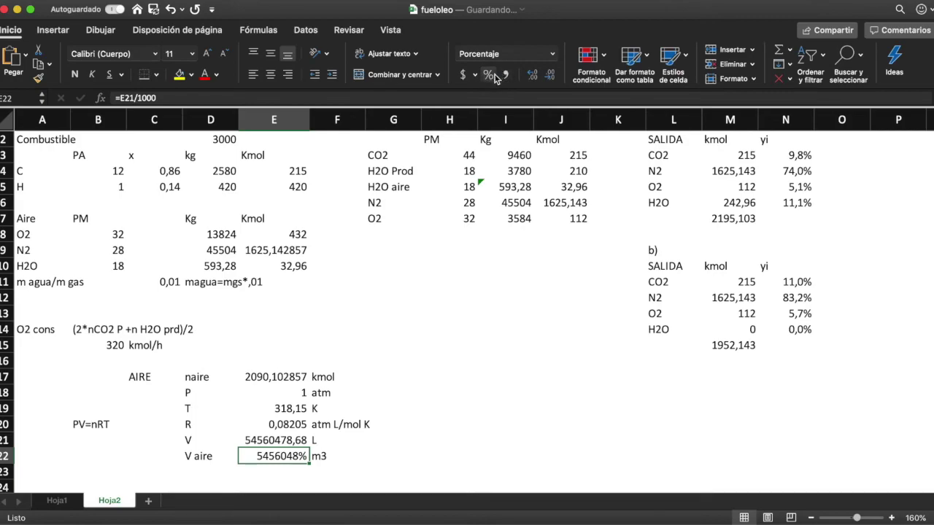
left_click(506, 74)
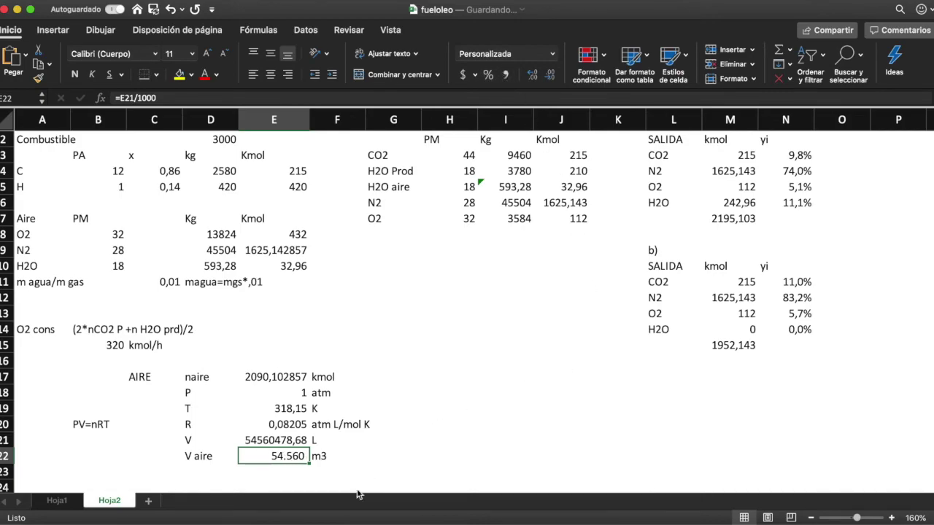
left_click(338, 461)
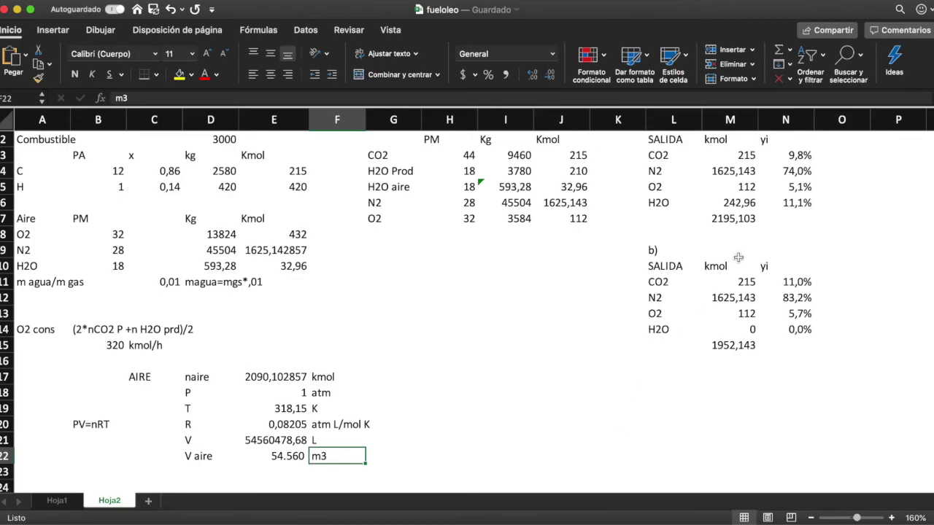
Highlight the total outlet kmol of table a) in M7 with a light orange fill
left_click(738, 218)
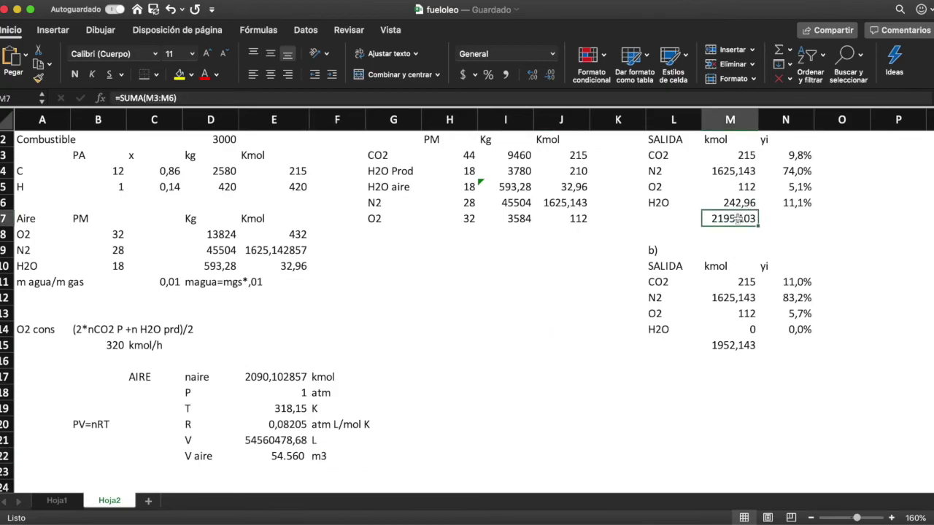
left_click(192, 76)
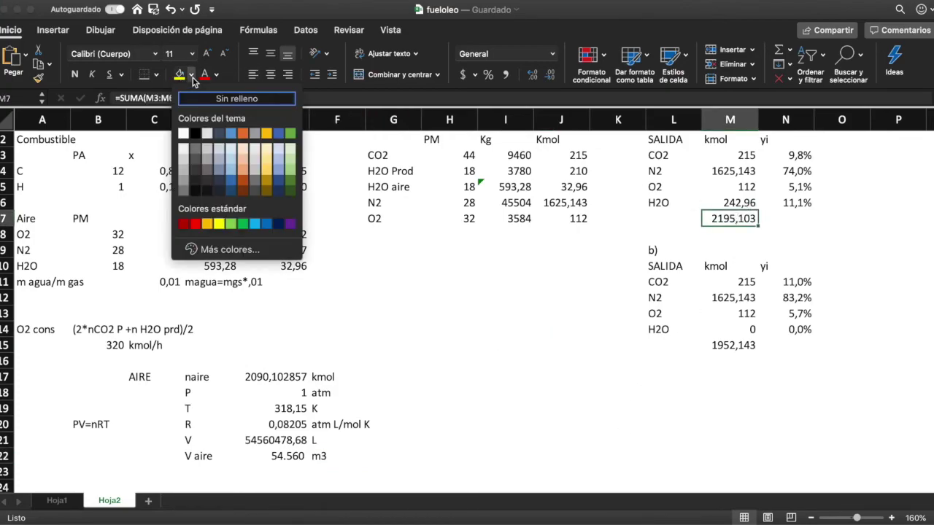
left_click(242, 181)
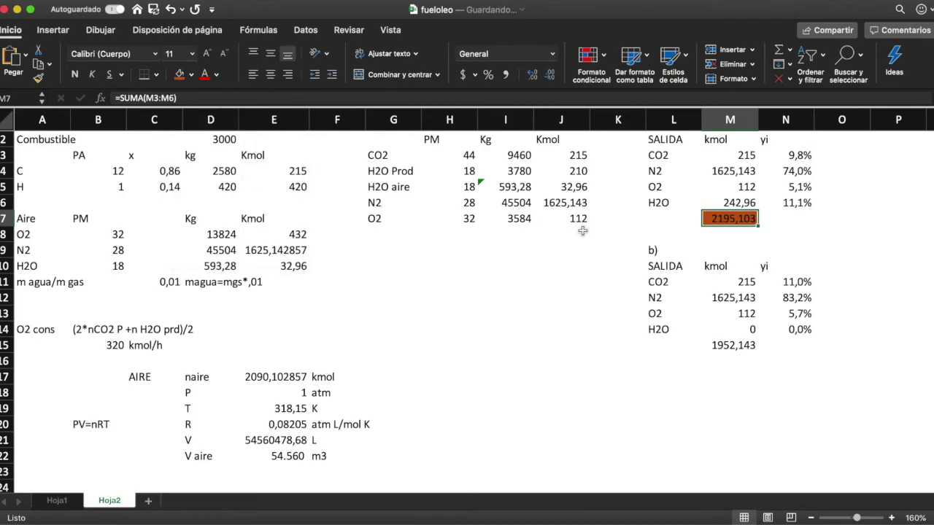
left_click(188, 76)
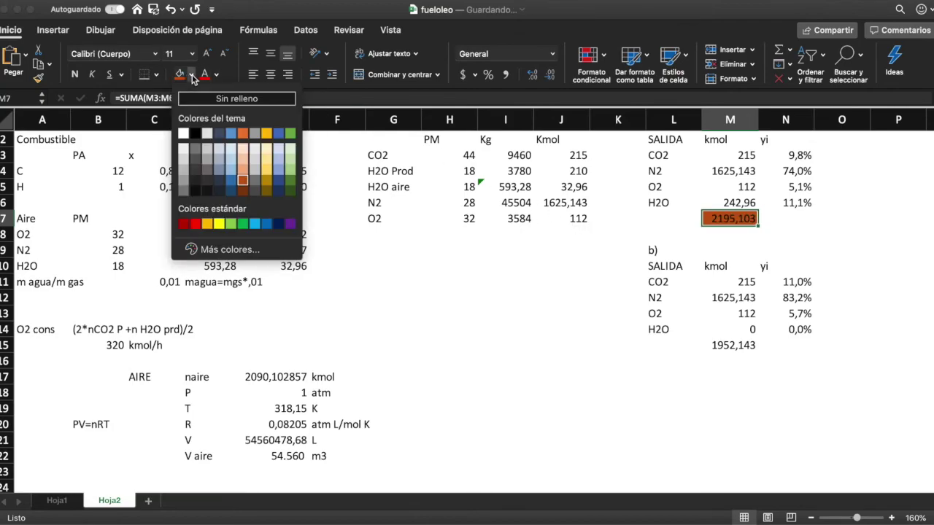
left_click(243, 171)
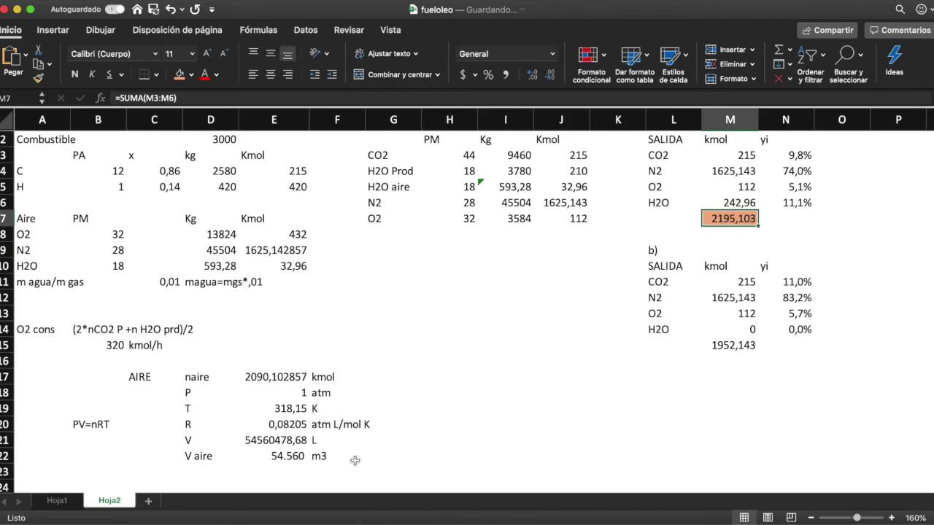
Change the unit of the V aire row in F22 to m3/h
left_click(190, 458)
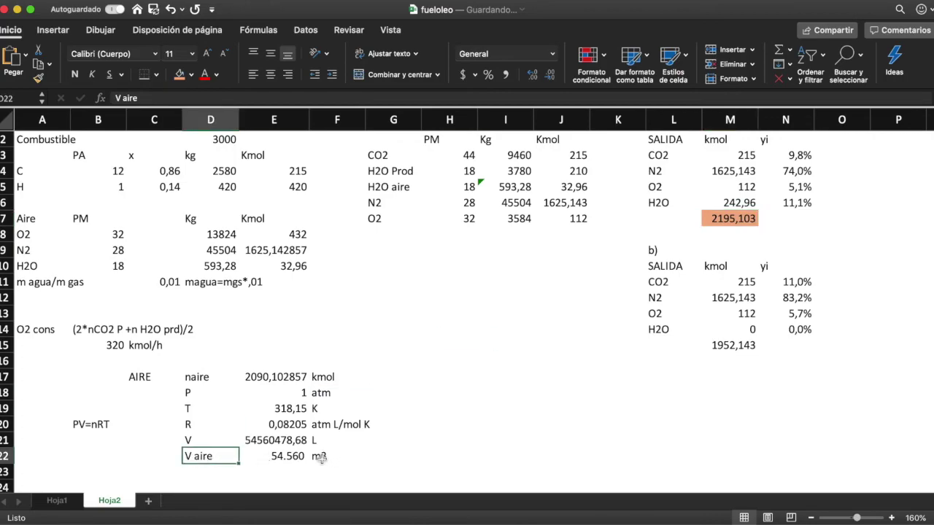
left_click(320, 457)
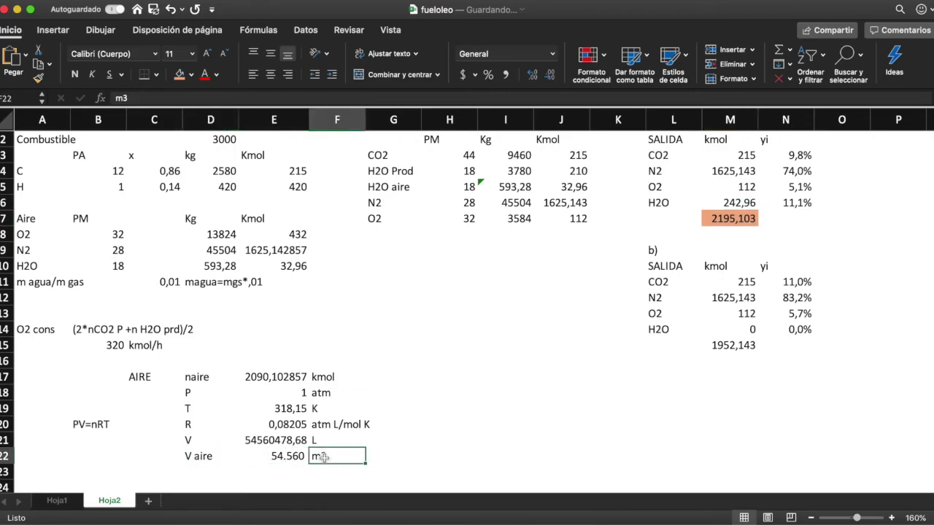
left_click(143, 98)
type("/h")
key("Return")
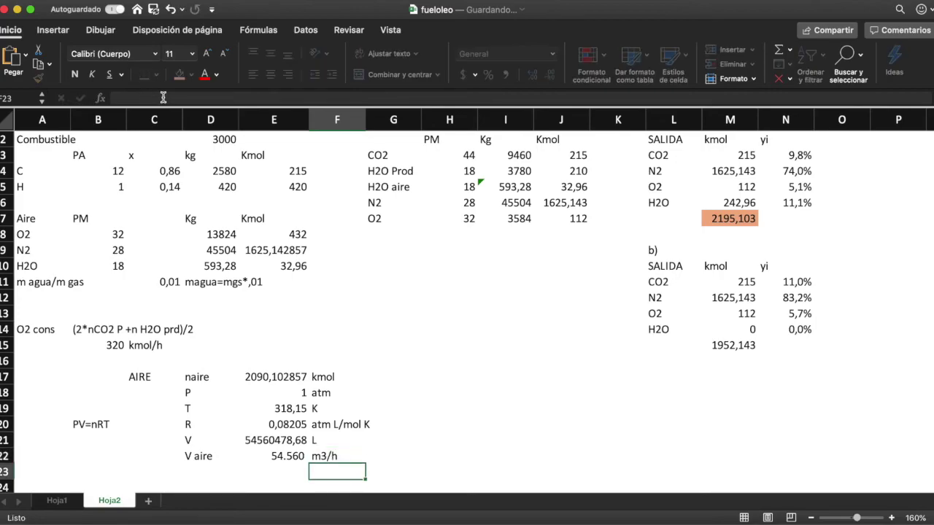
Change the unit of the naire row in F17 to kmol/h
left_click(311, 373)
left_click(183, 97)
type("/h")
key("Return")
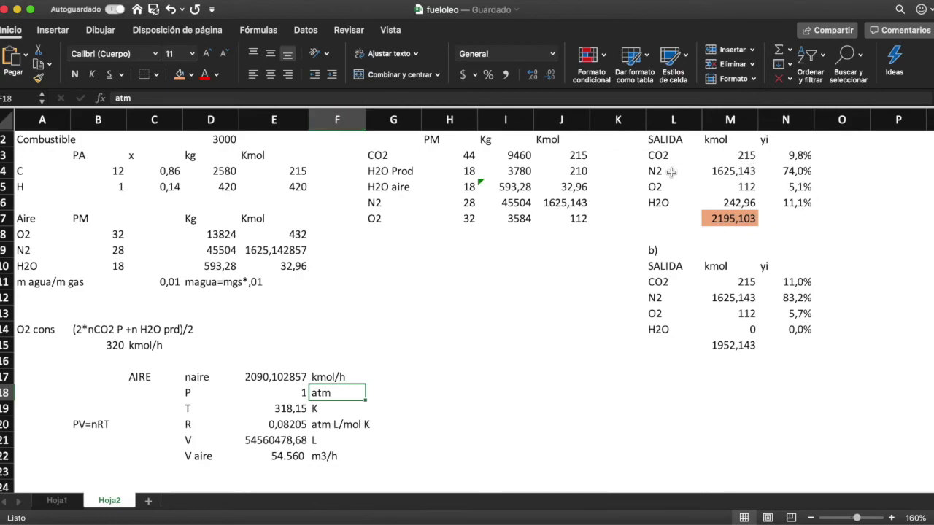
Start part d) in L18 and label M18 as V gas salida
left_click(209, 138)
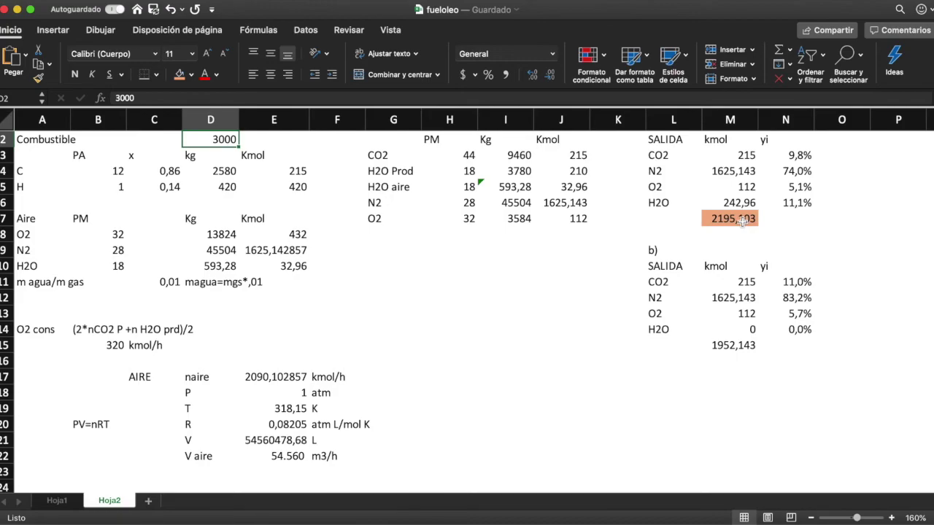
left_click(672, 392)
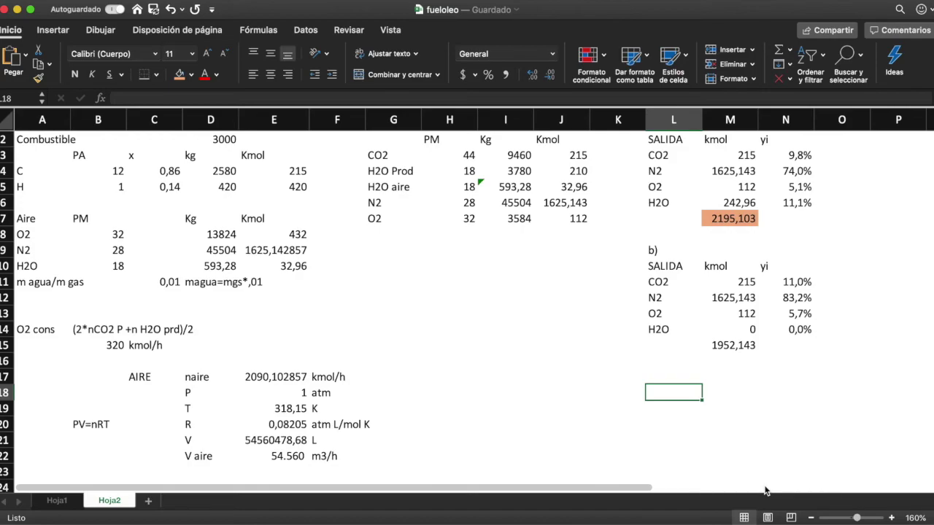
type("d)")
key("Return")
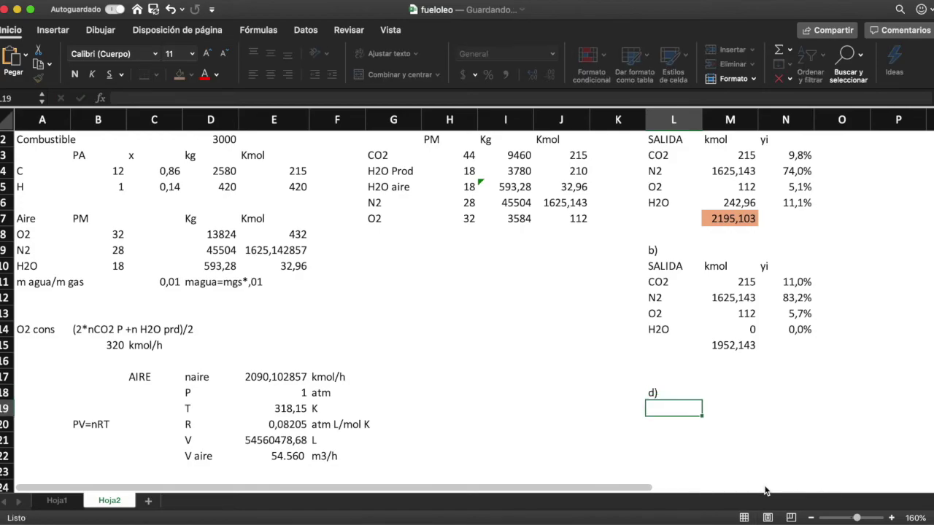
key("Right")
key("Up")
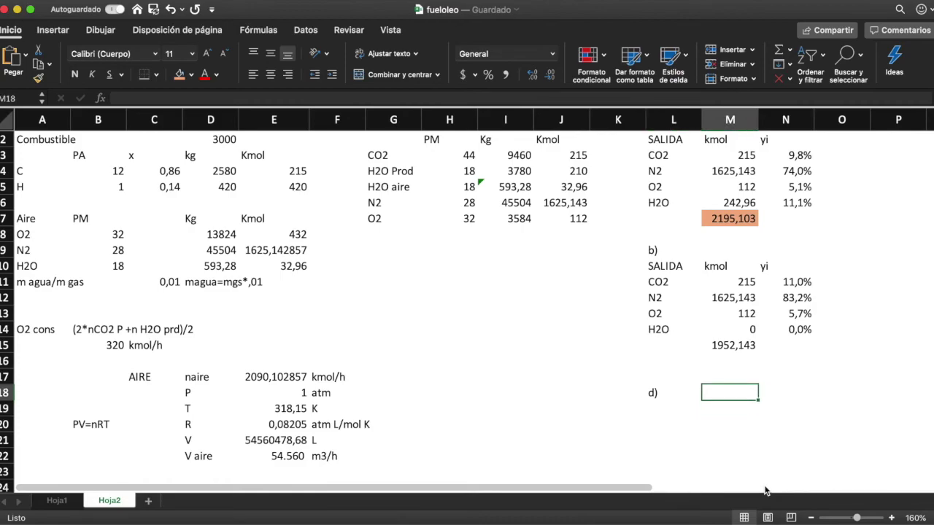
type("V")
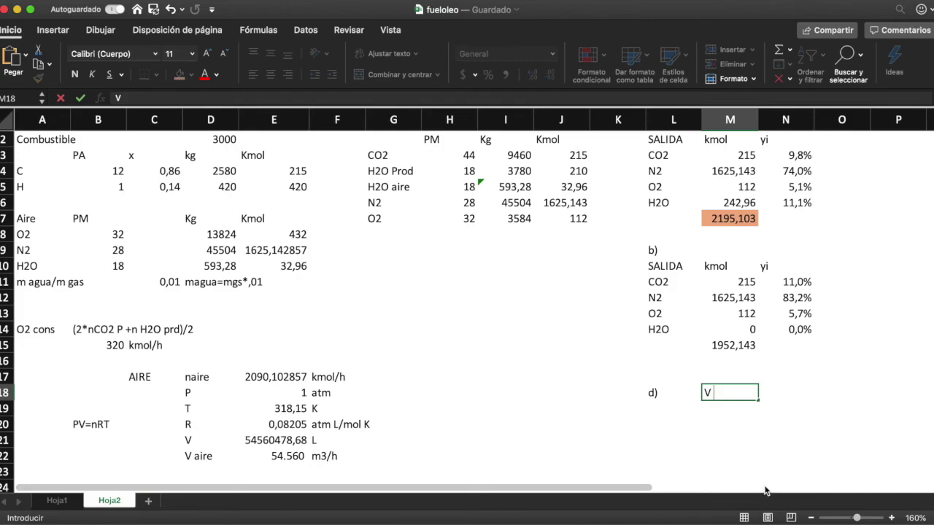
type(" gas salida")
key("Tab")
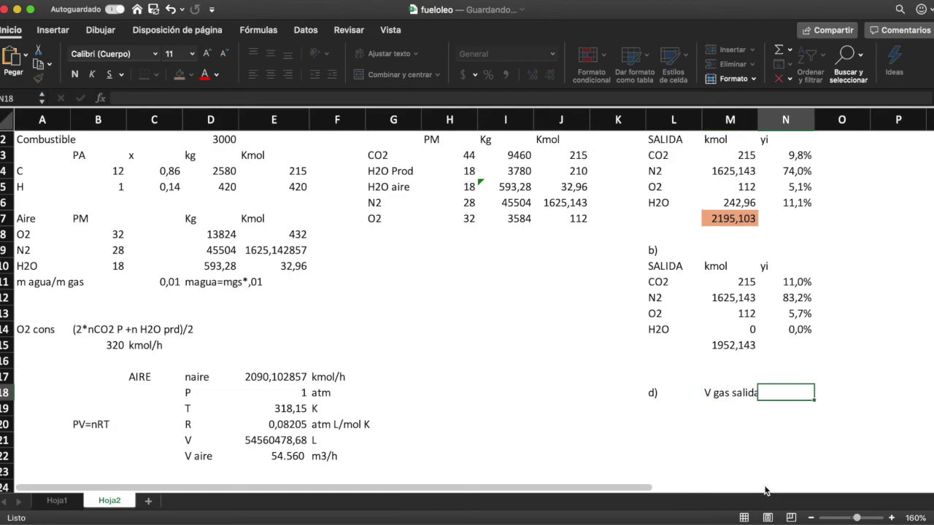
Enter the unit L/h for the outlet gas volume in O18
key("Tab")
type("m3/h")
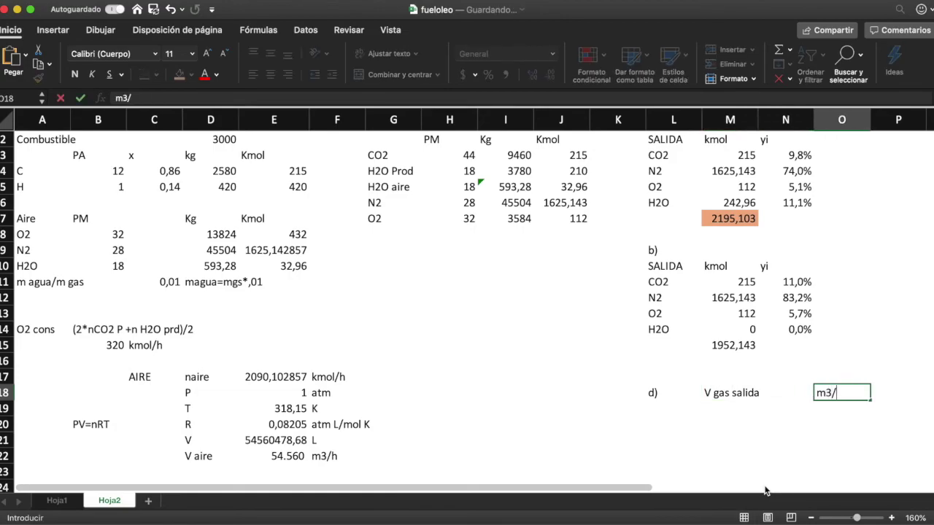
key("BackSpace")
key("BackSpace")
key("BackSpace")
key("BackSpace")
type("L7G")
key("BackSpace")
key("BackSpace")
type("/h")
key("Return")
key("Left")
key("Left")
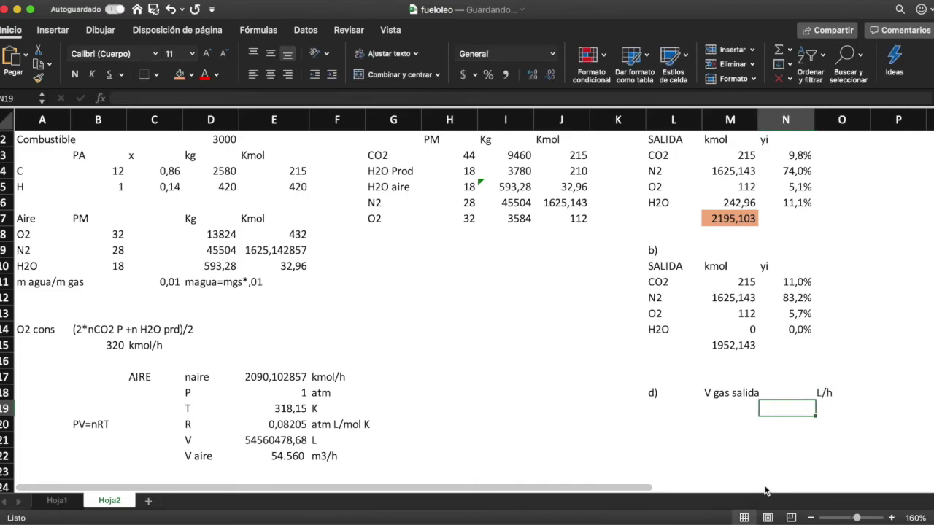
Add the outlet gas pressure in row 19 with the label P, the value 1 and the unit atm
type("P")
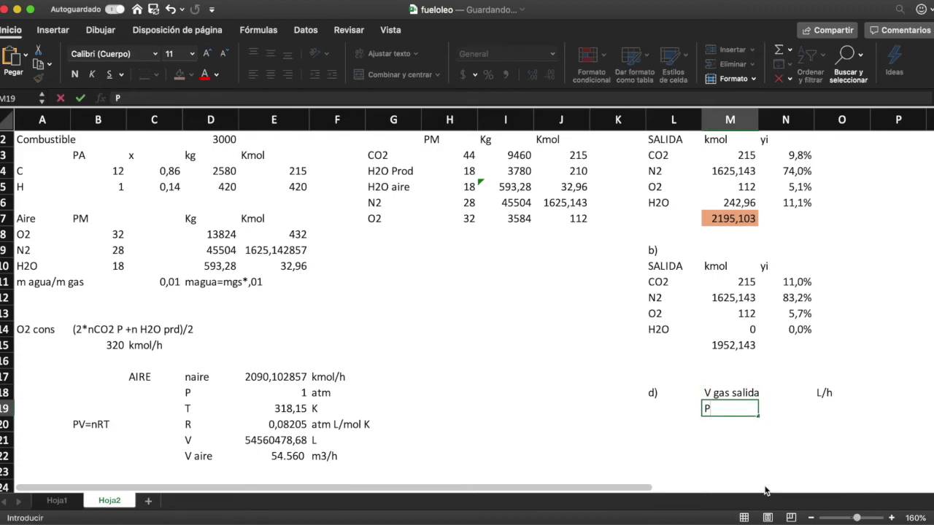
key("Right")
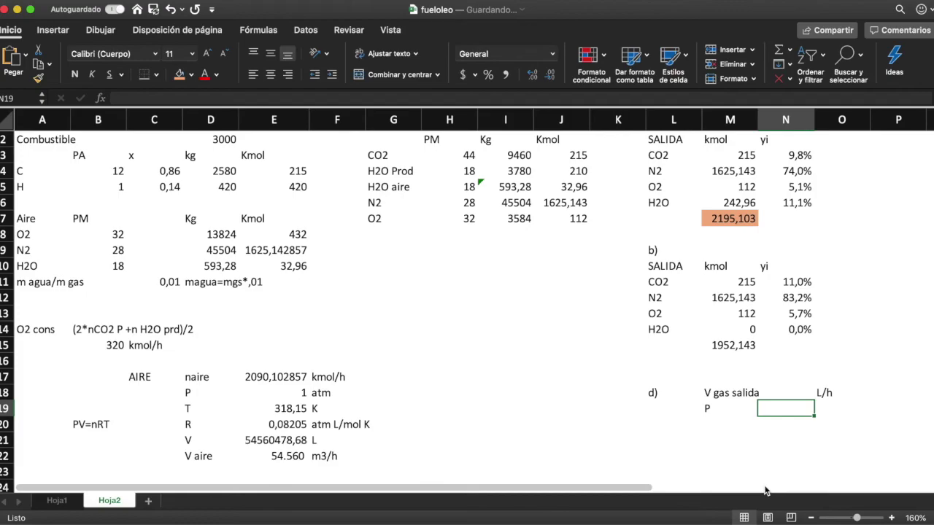
type("1 atm")
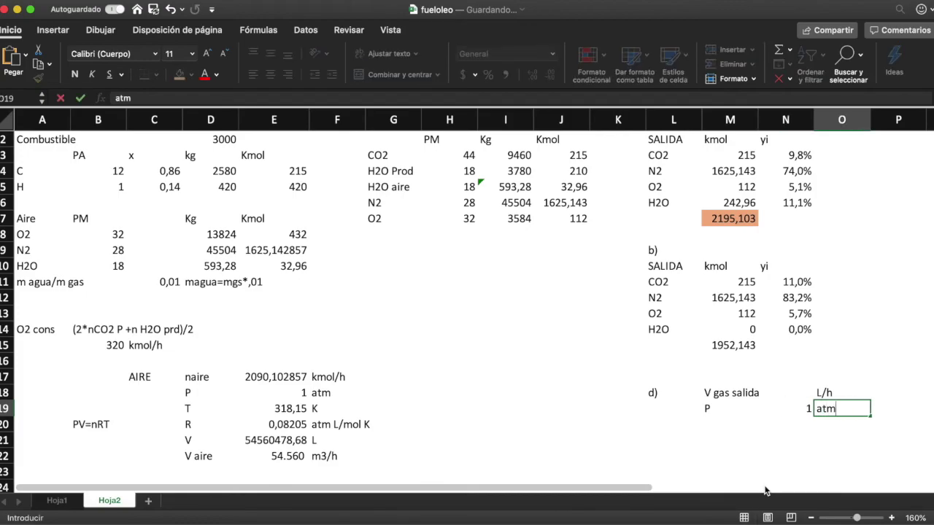
key("Return")
Add the outlet gas temperature in row 20 with the label T, the formula =300+273,15 and the unit K
type("T")
key("Right")
type("=300+273,15")
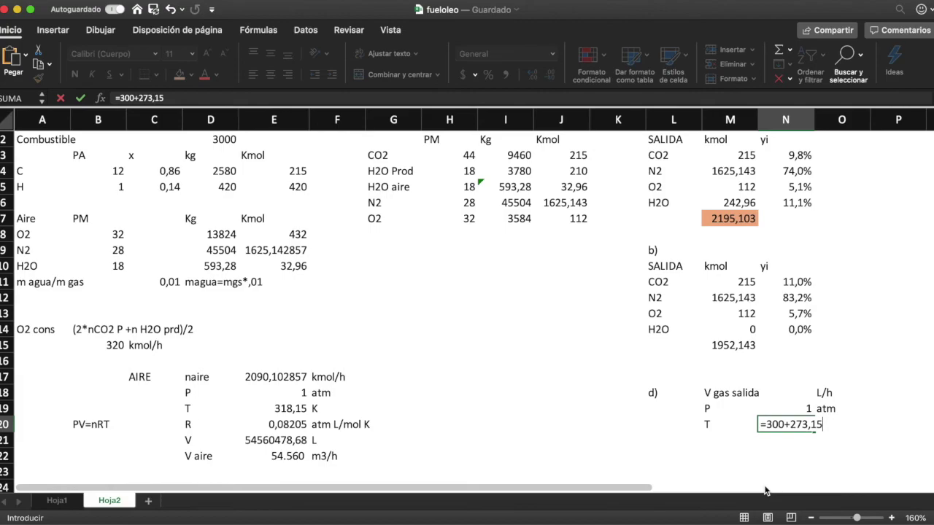
key("Tab")
type("K")
key("Return")
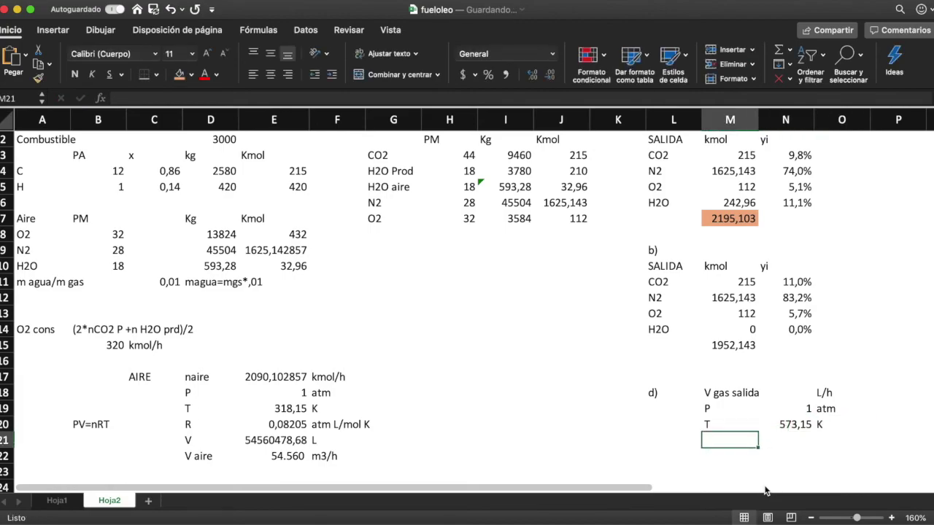
Label M21 as R, link N21 to the gas constant in E20, and fill the reference across to O21 for its unit
type("R")
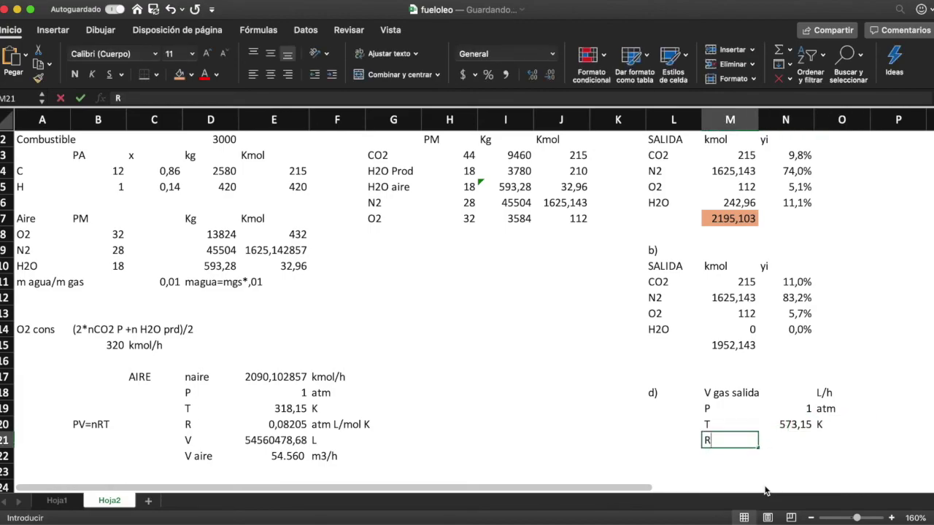
key("Tab")
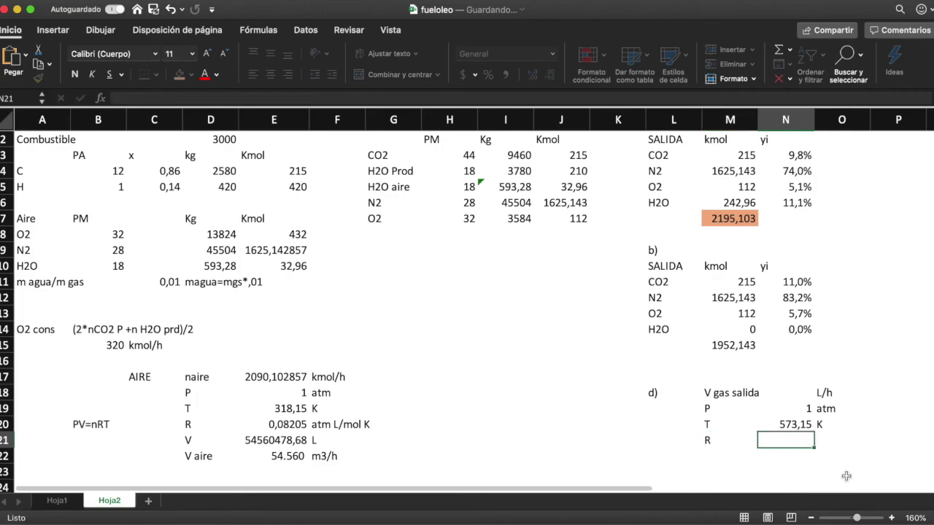
type("=")
left_click(281, 426)
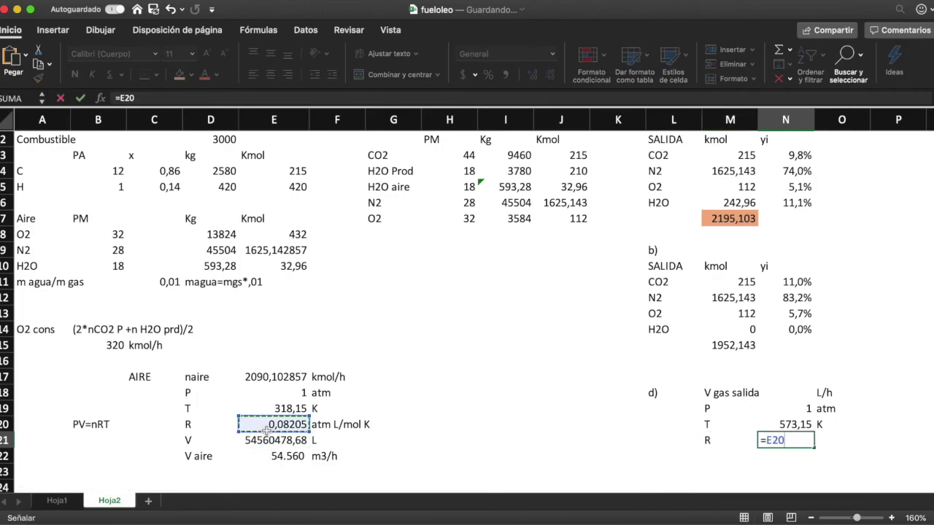
key("Return")
left_click(806, 442)
left_click_drag(815, 448, 842, 447)
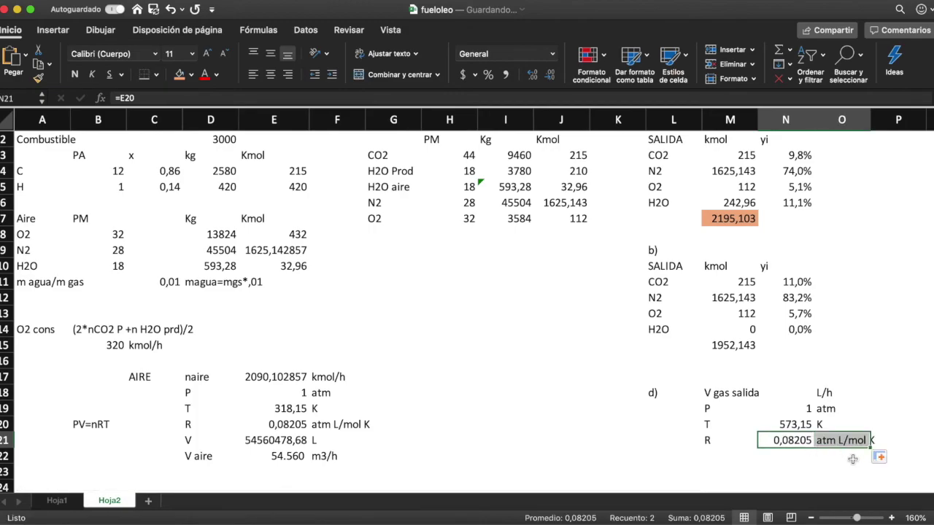
Add the outlet gas moles in row 22 with the label n, a link to the total in M7 and the unit mol
left_click(718, 458)
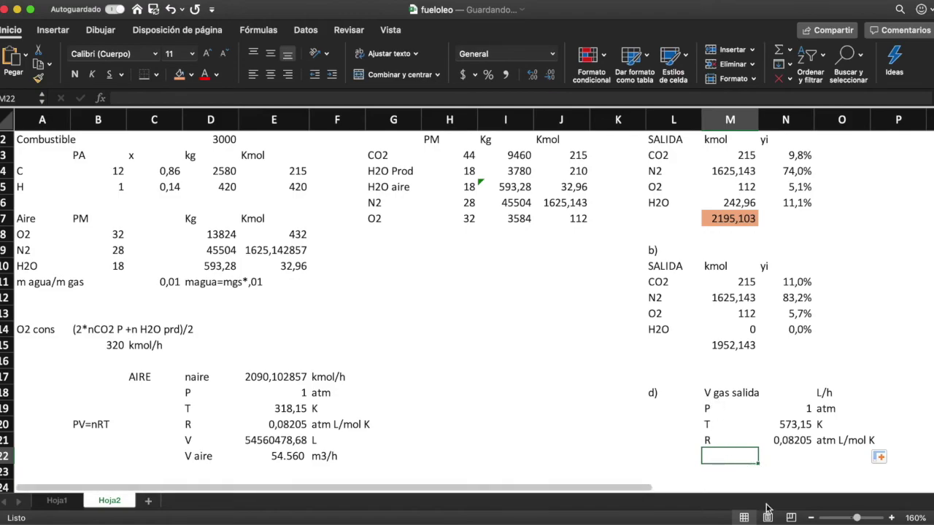
type("n")
key("Tab")
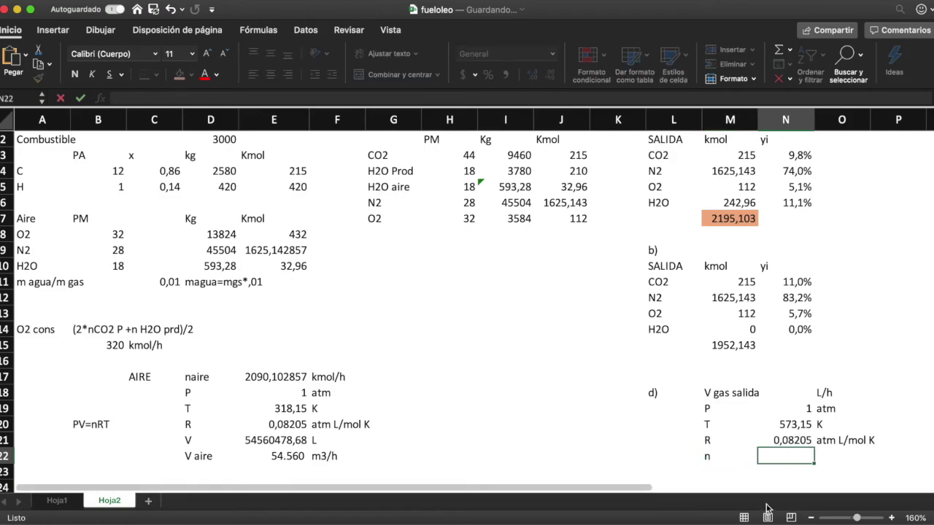
type("=")
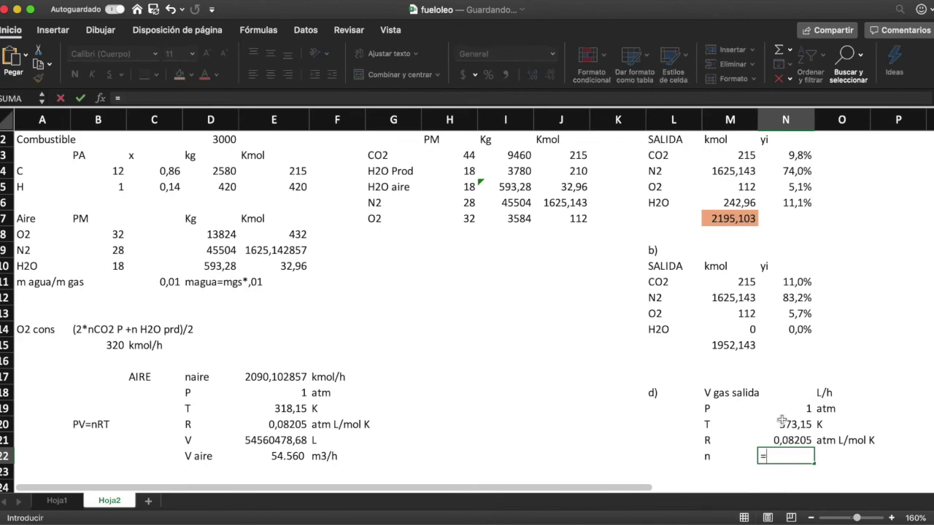
left_click(732, 215)
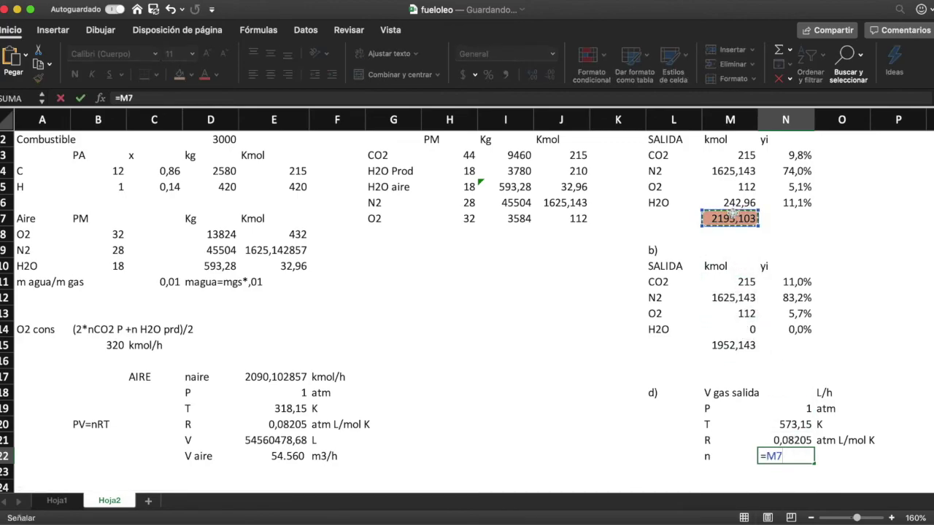
key("shift+Tab")
key("Right")
key("Up")
key("Right")
key("Down")
type("mol")
key("BackSpace")
key("BackSpace")
key("BackSpace")
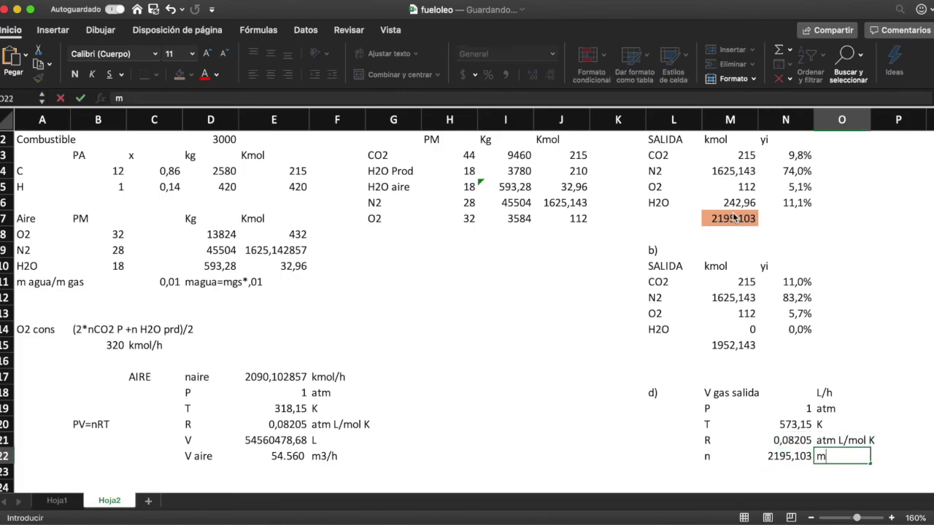
type("mol")
key("Left")
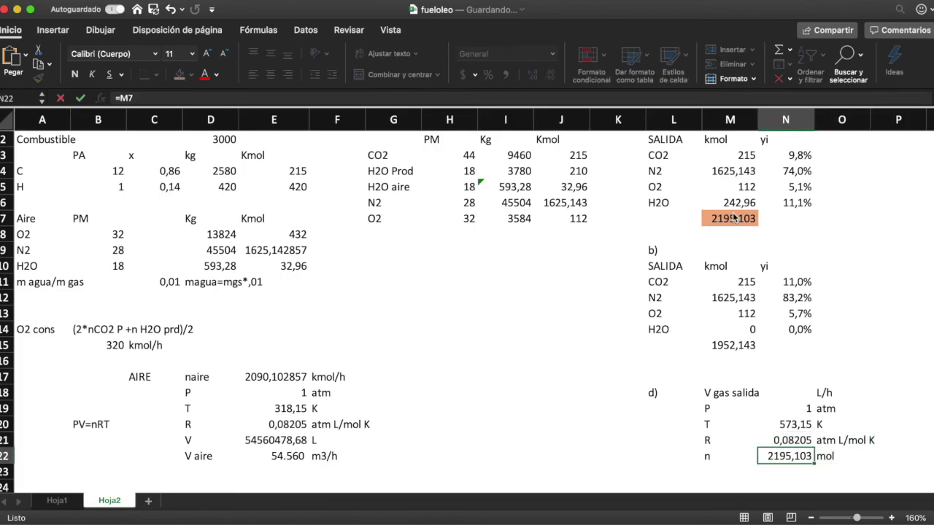
Convert the outlet gas moles in N22 from kmol to mol with the formula =M7*1000
left_click(300, 97)
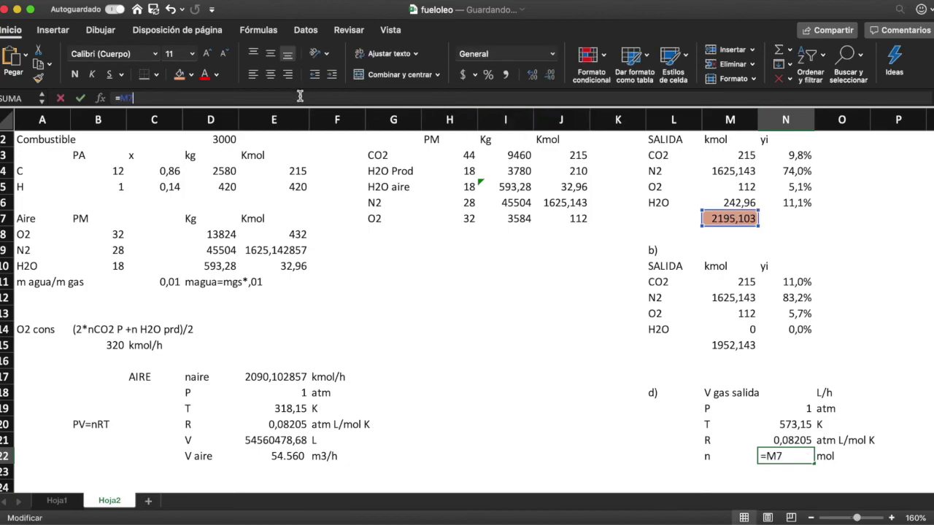
type("*1000")
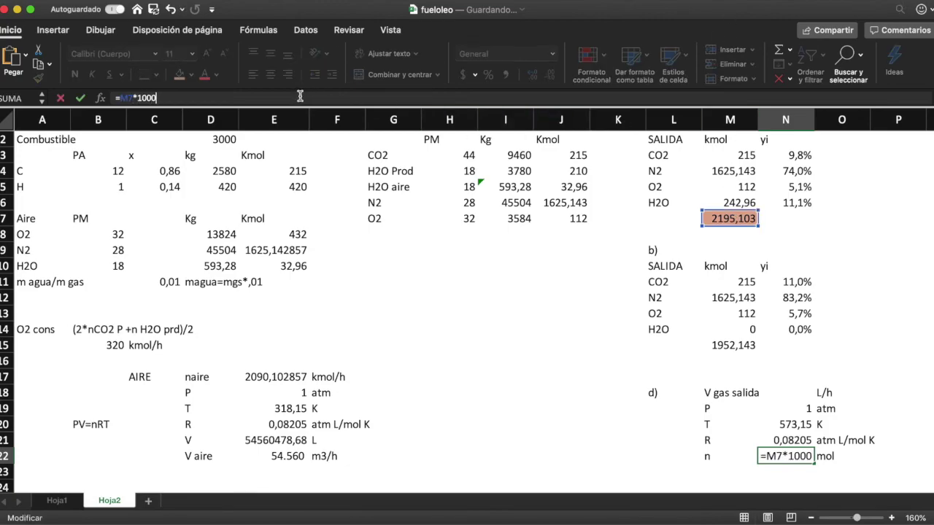
key("Return")
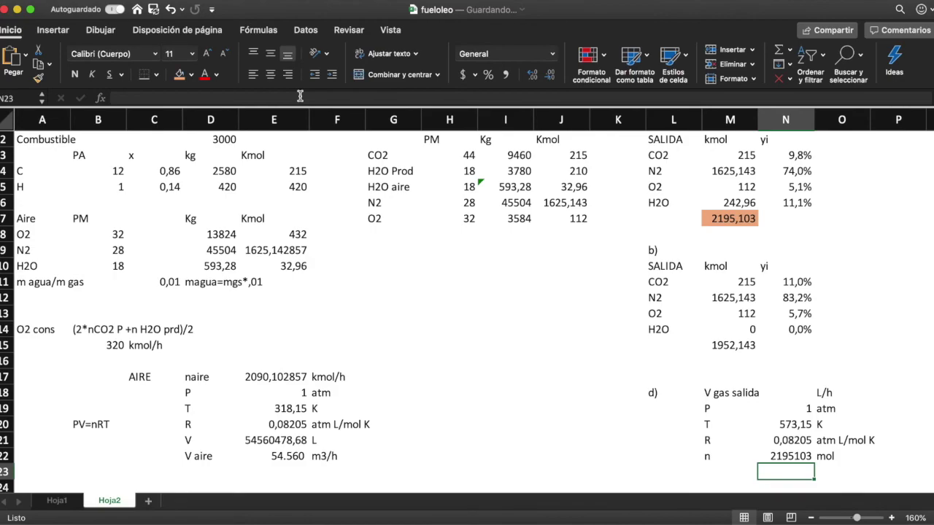
Calculate the outlet gas volume in N18 with =N22*N21*N20/N19 and format it with thousands separators
key("Up")
key("Up")
key("Up")
key("Up")
key("Up")
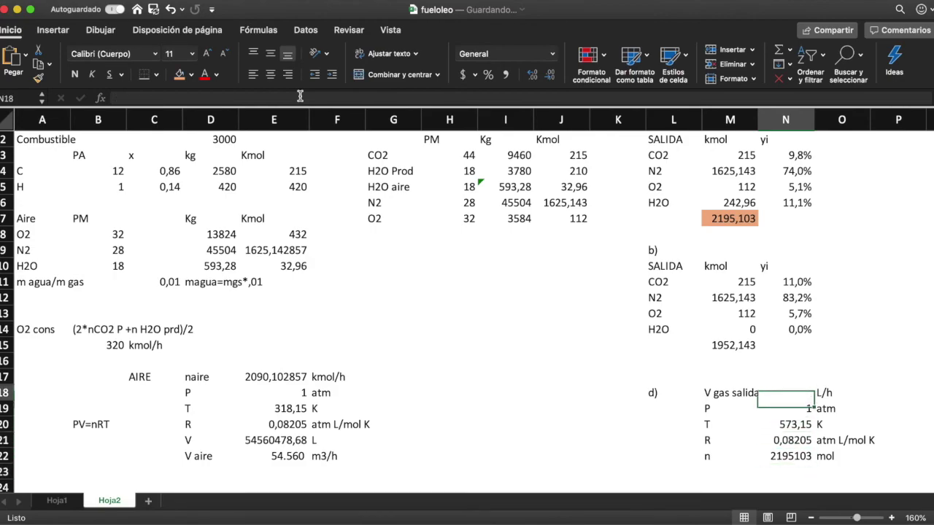
type("=")
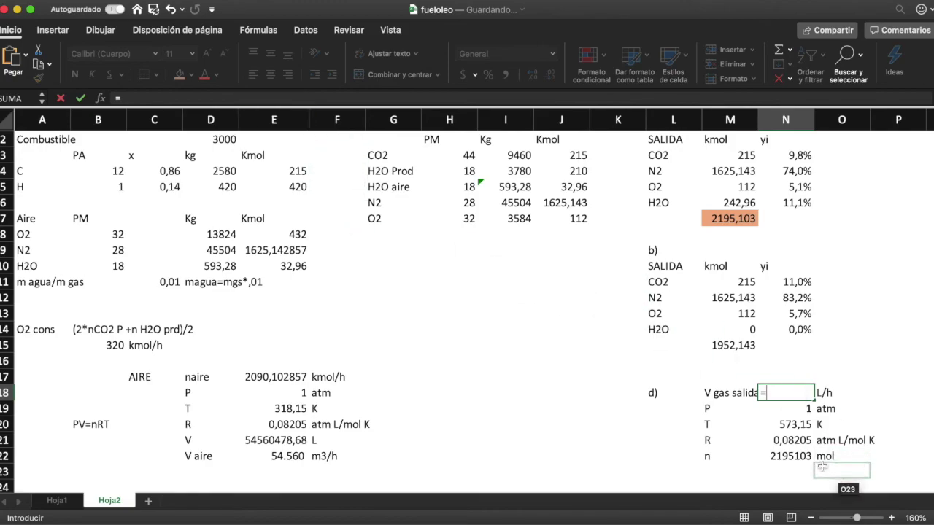
left_click(795, 456)
type("*")
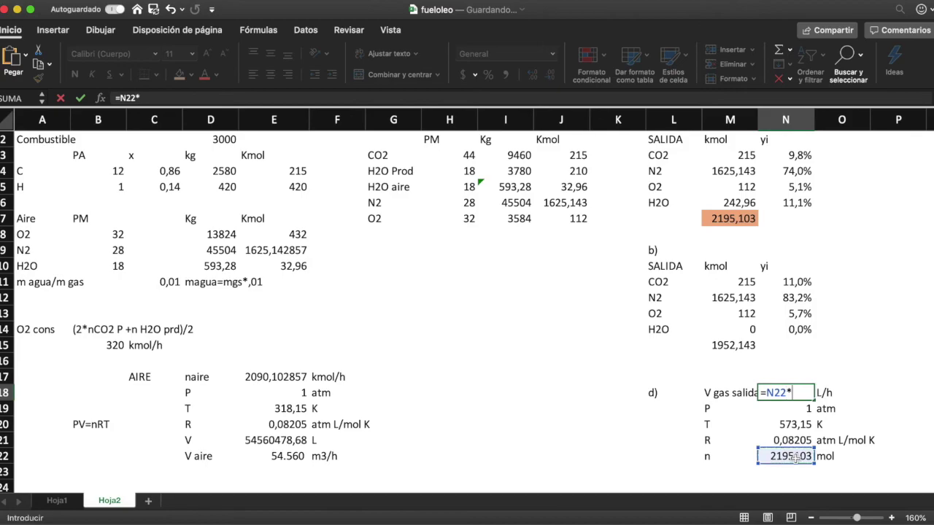
left_click(792, 441)
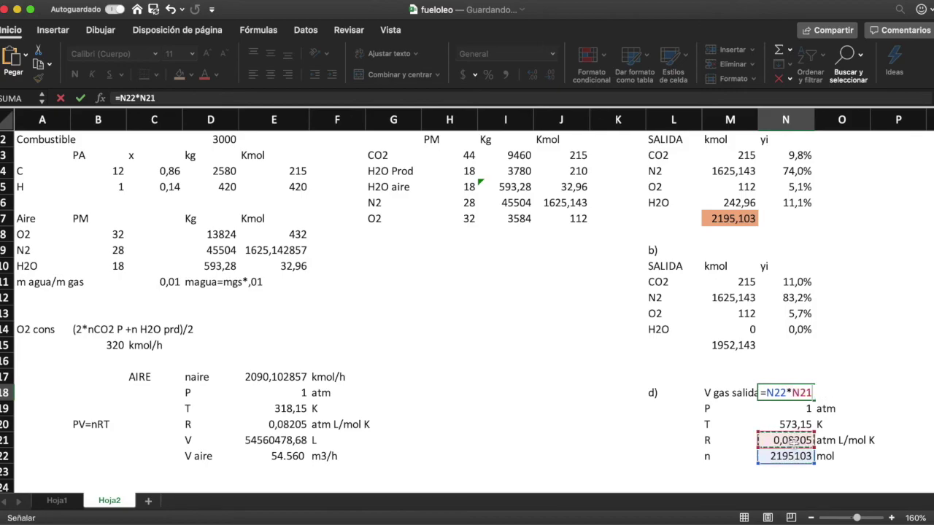
type("*")
left_click(795, 424)
type("/")
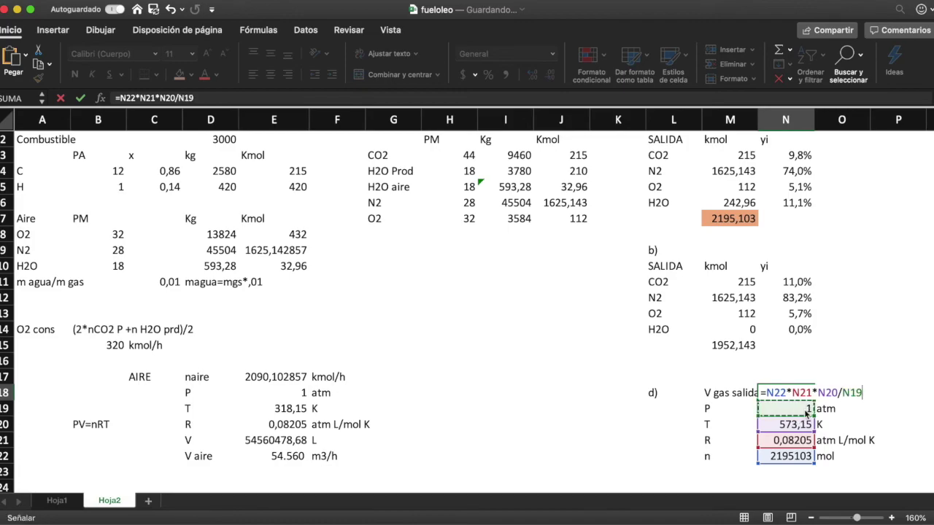
key("Return")
key("Up")
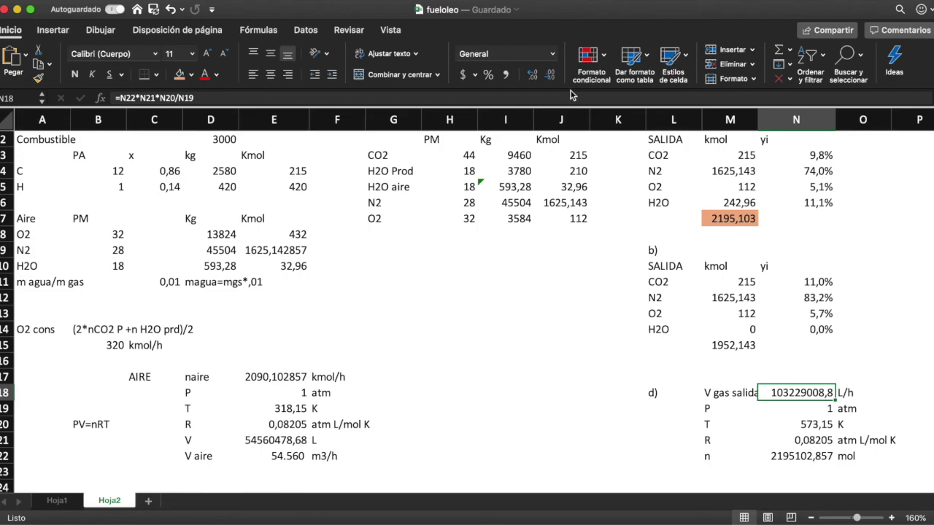
left_click(505, 74)
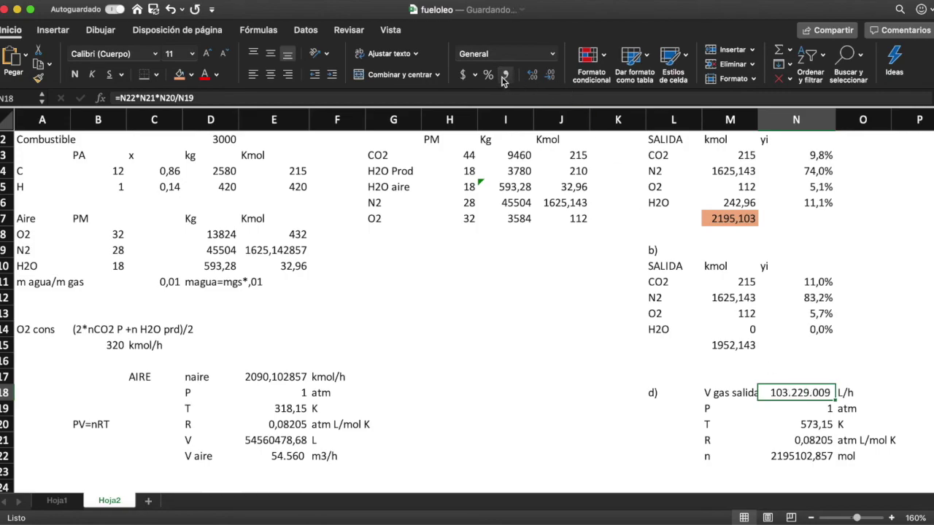
Convert the outlet gas volume to cubic metres in N17 with =N18/1000, with the unit m^3/h in O17
left_click(830, 374)
type("m^3/h")
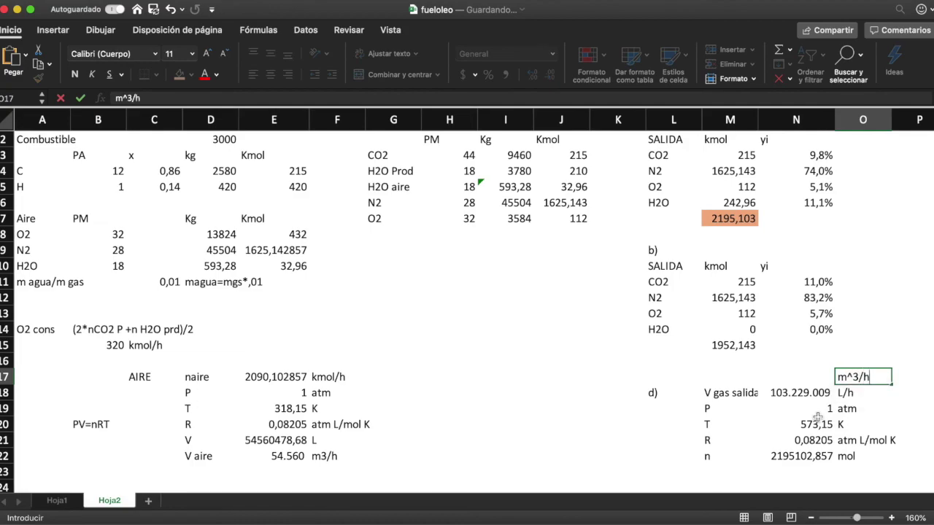
key("Return")
key("Left")
key("Up")
type("=")
key("Down")
type("/1000")
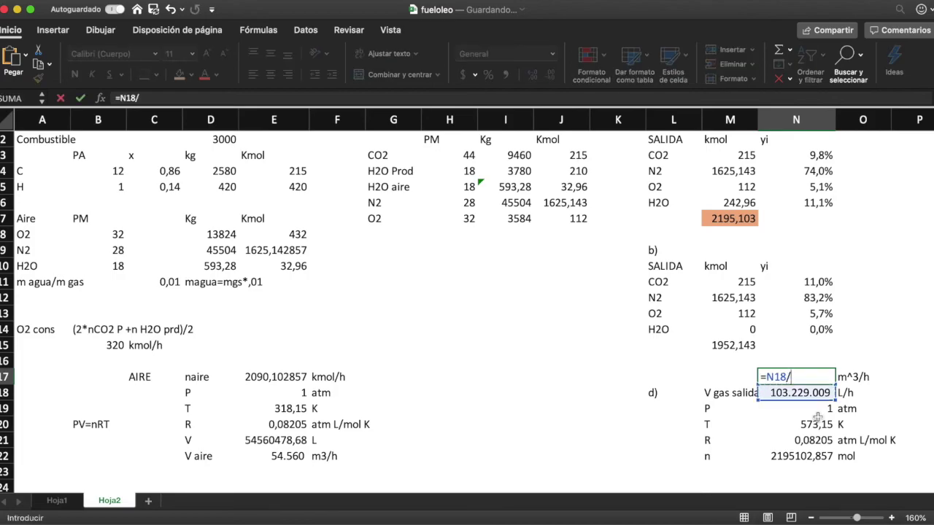
key("Return")
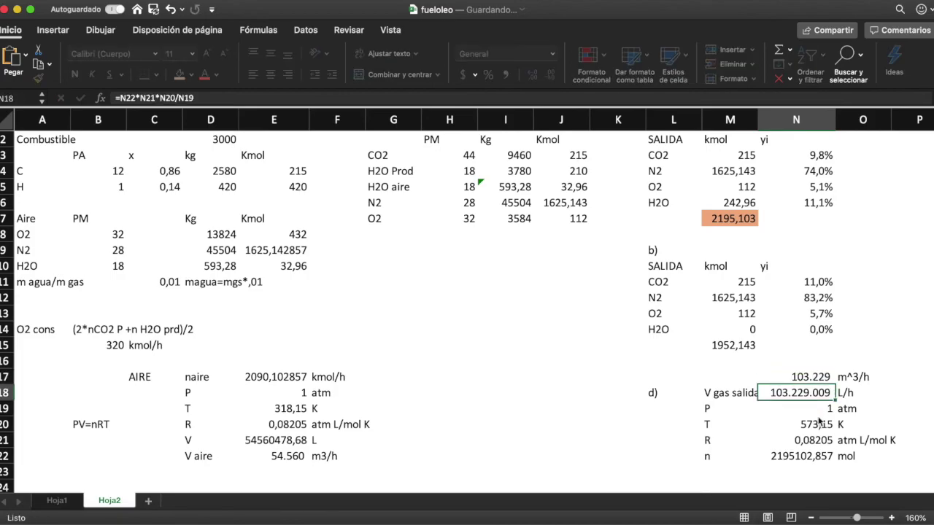
key("Up")
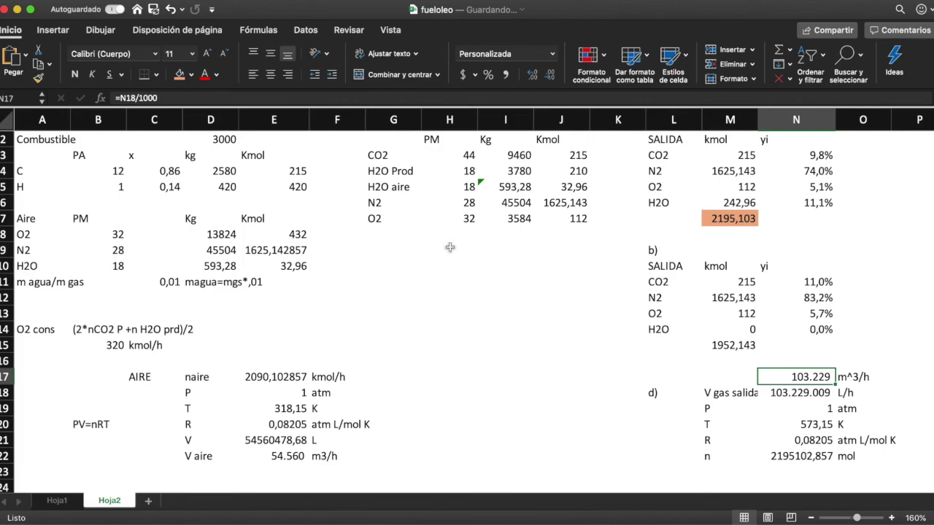
Review the fuel flow in D2 and the kg and kmol formulas for C and H in the Combustible table
left_click(226, 138)
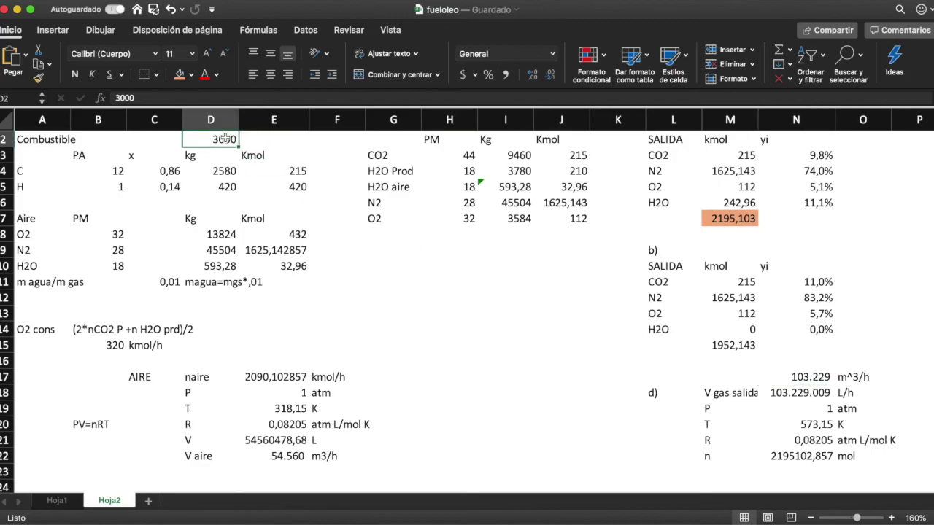
left_click(221, 173)
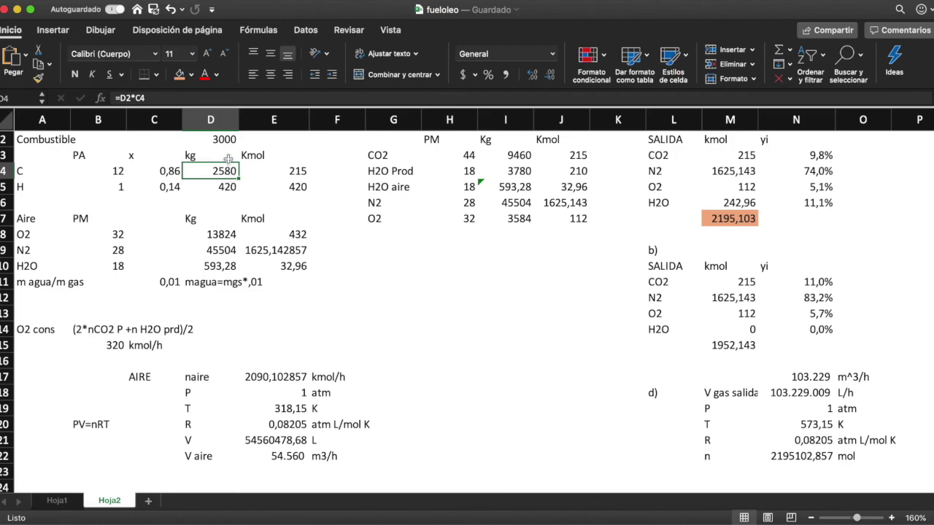
left_click(226, 144)
left_click(224, 201)
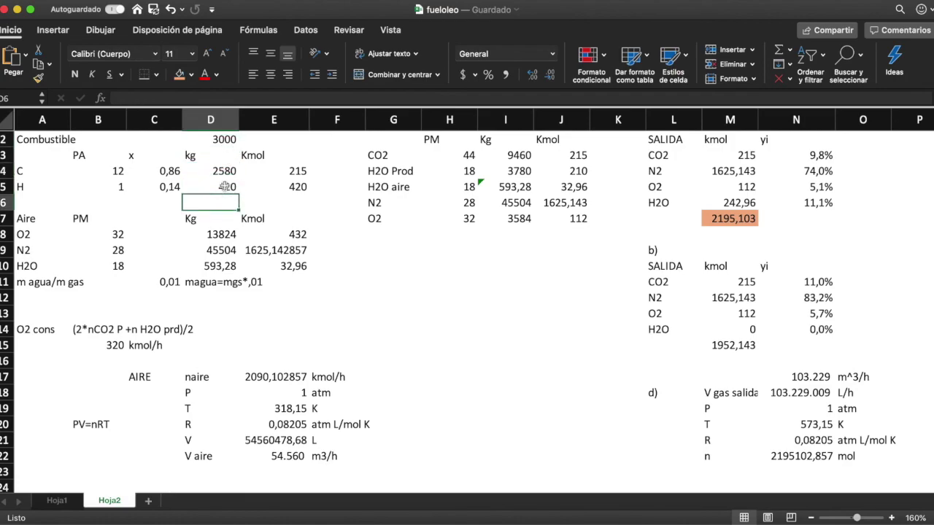
left_click(225, 187)
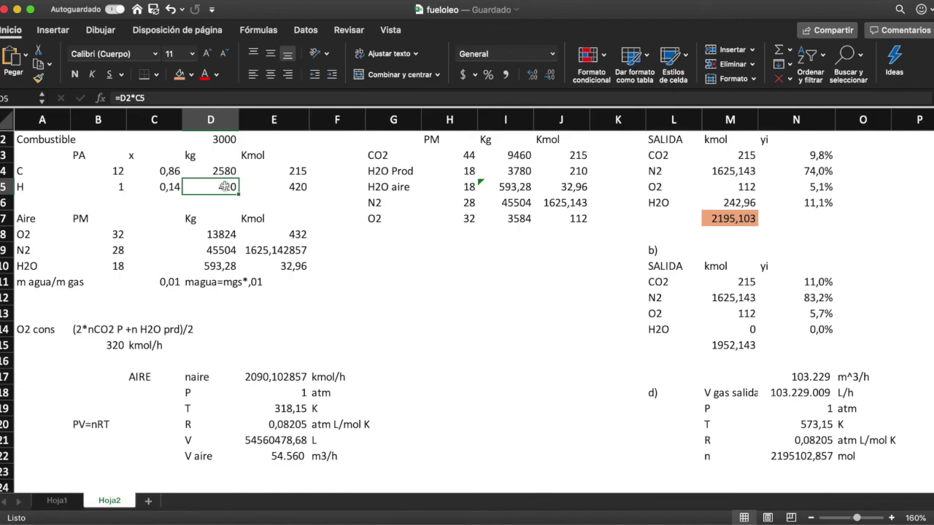
left_click(290, 172)
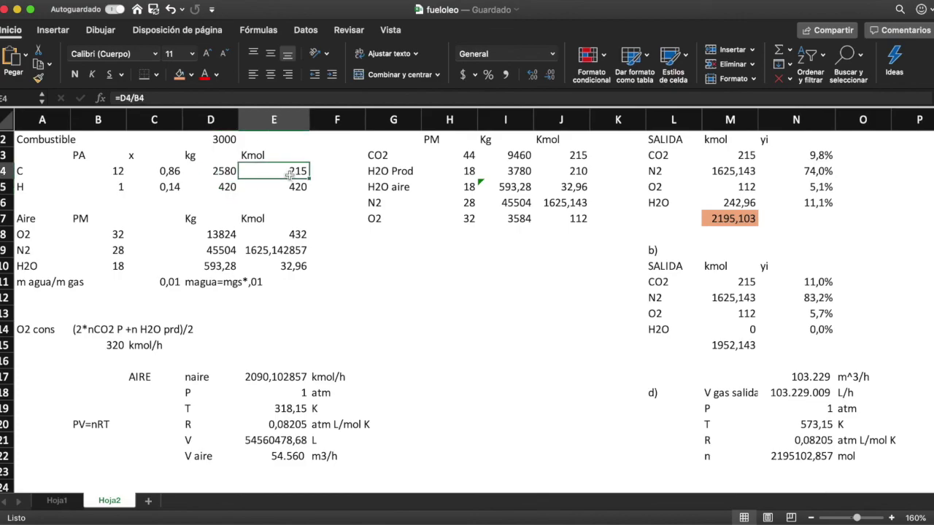
key("Down")
Review the kg formulas of the combustion gases from CO2 to O2 in I3:I7
left_click(521, 156)
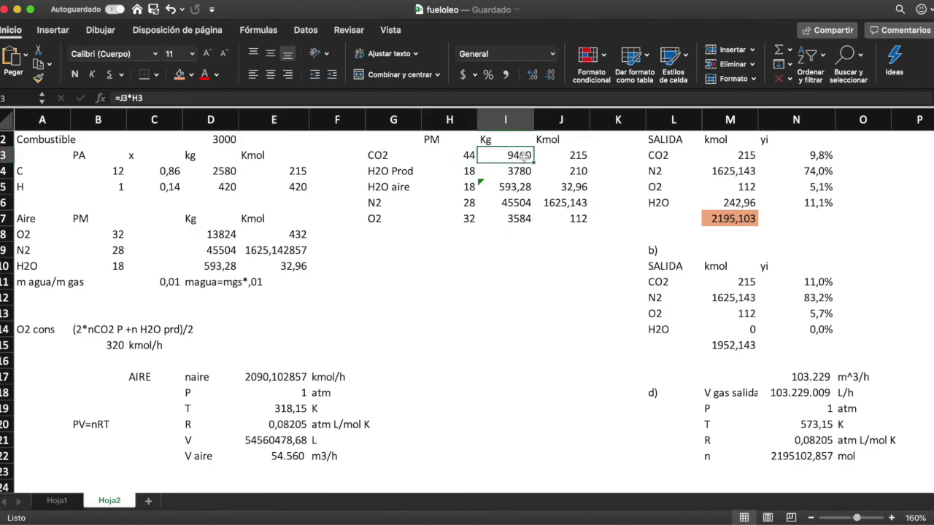
key("Down")
key("Down")
key("Down")
key("Down")
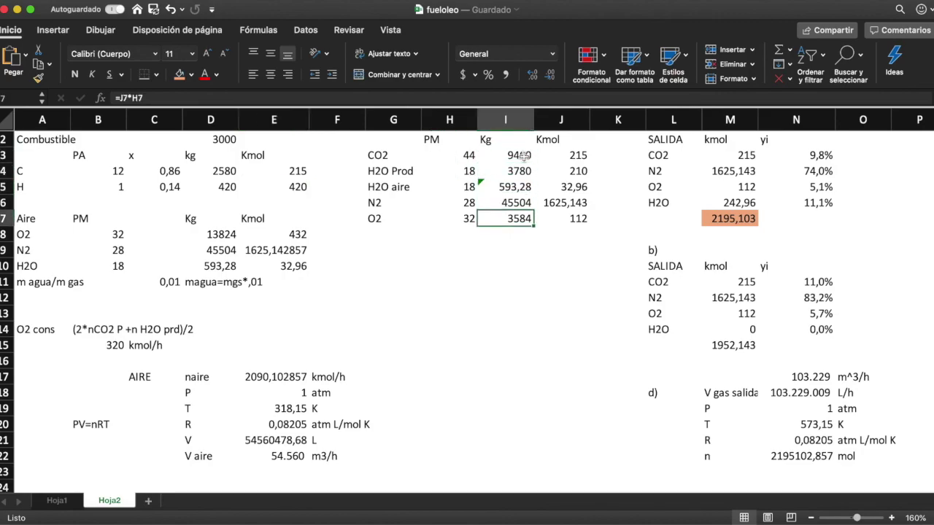
Review the kmol formulas of the combustion gases in J3:J7 and inspect the cell reference used for H2O Prod in J4
key("Right")
key("Up")
key("Down")
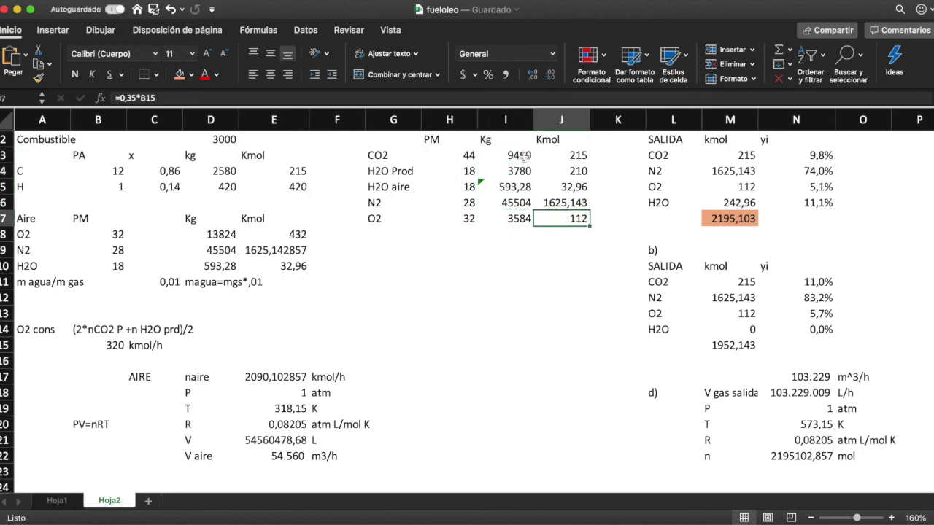
key("Up")
key("Up")
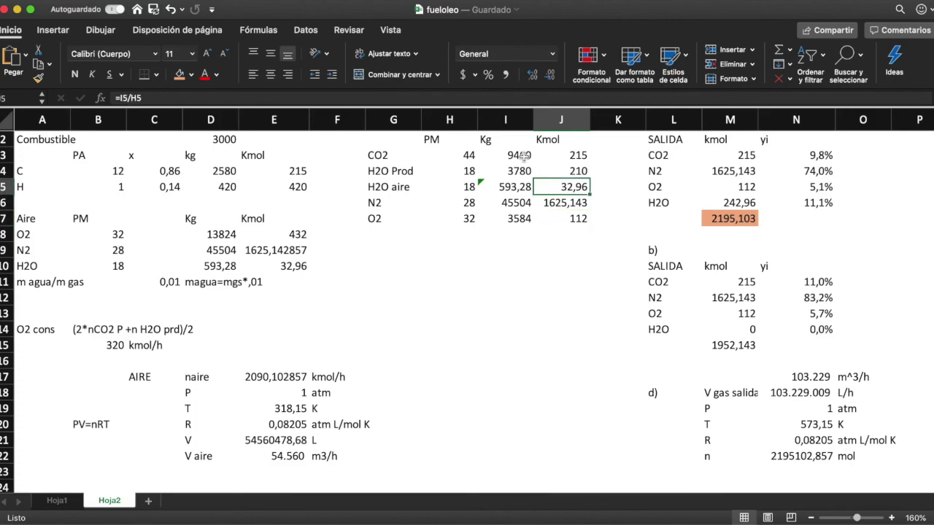
key("Up")
key("Up")
key("Down")
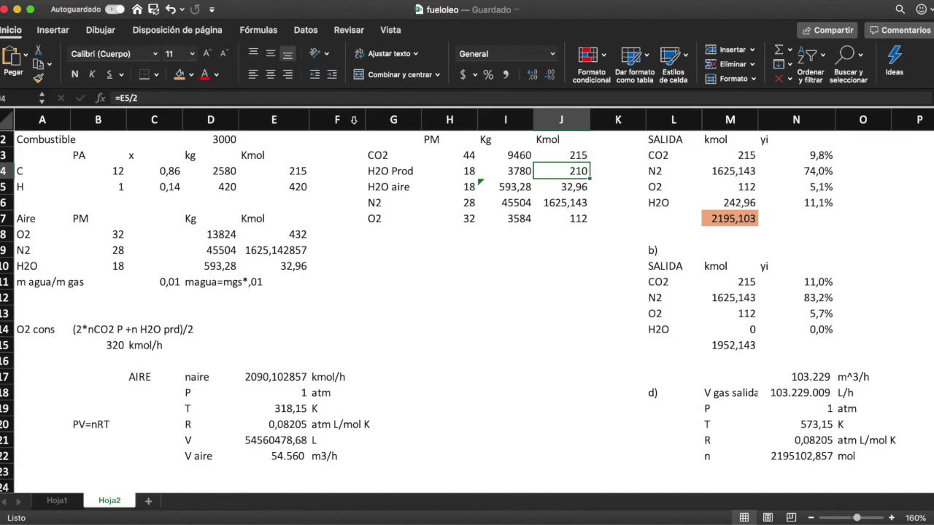
left_click(163, 100)
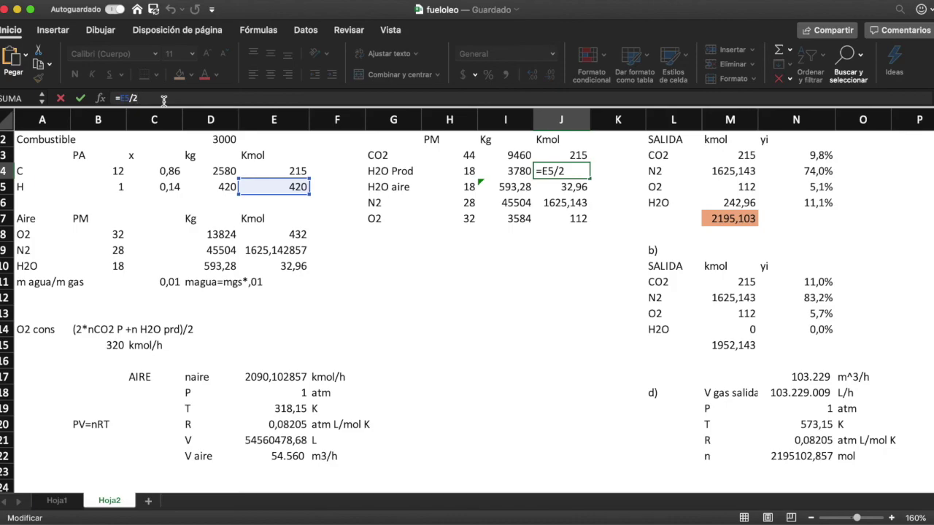
key("Return")
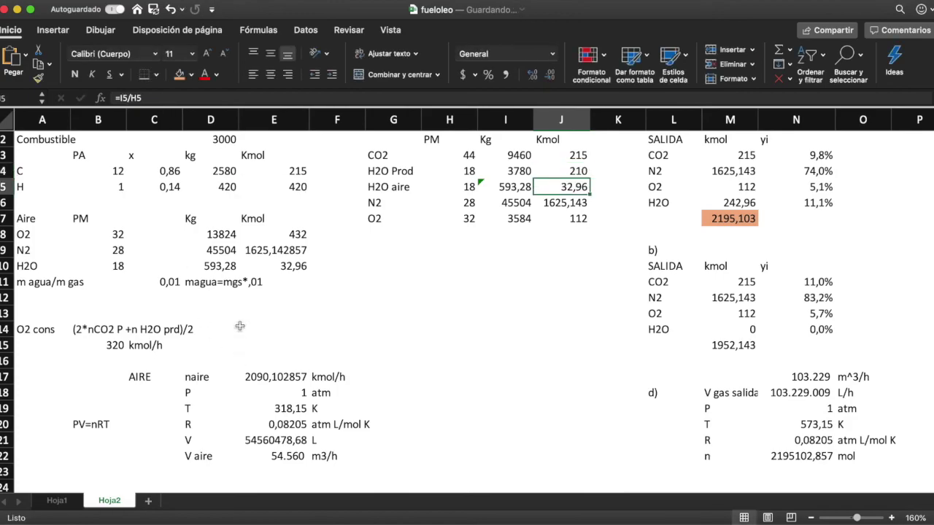
Review the kg formulas for O2, N2 and H2O in the Aire table and the outlet gas volume formula in N17
left_click(216, 229)
key("Down")
key("Down")
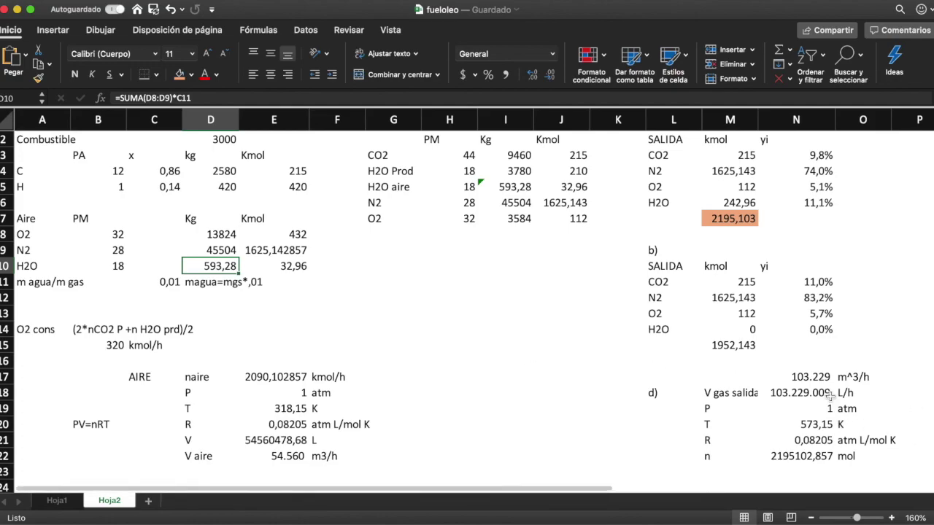
left_click(819, 378)
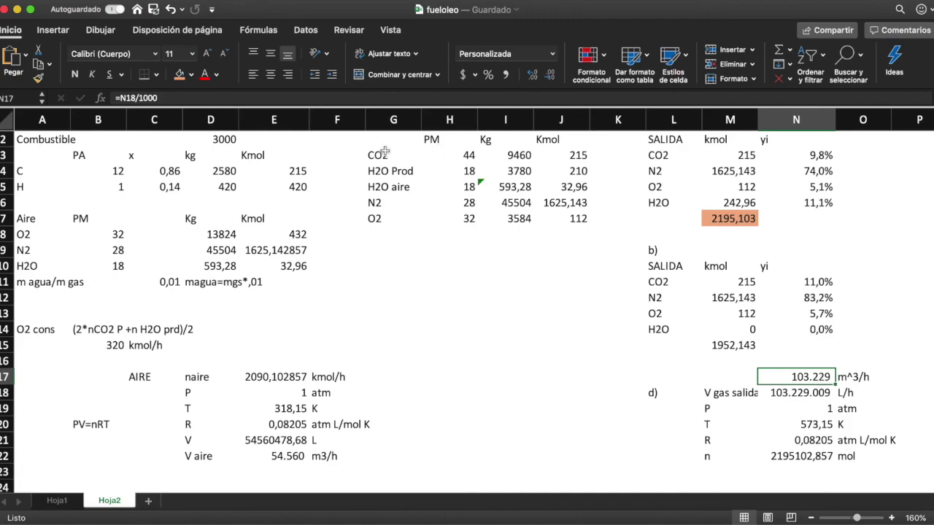
Set the fuel flow in D2 to 1 and check the outlet gas volume in N17
left_click(213, 141)
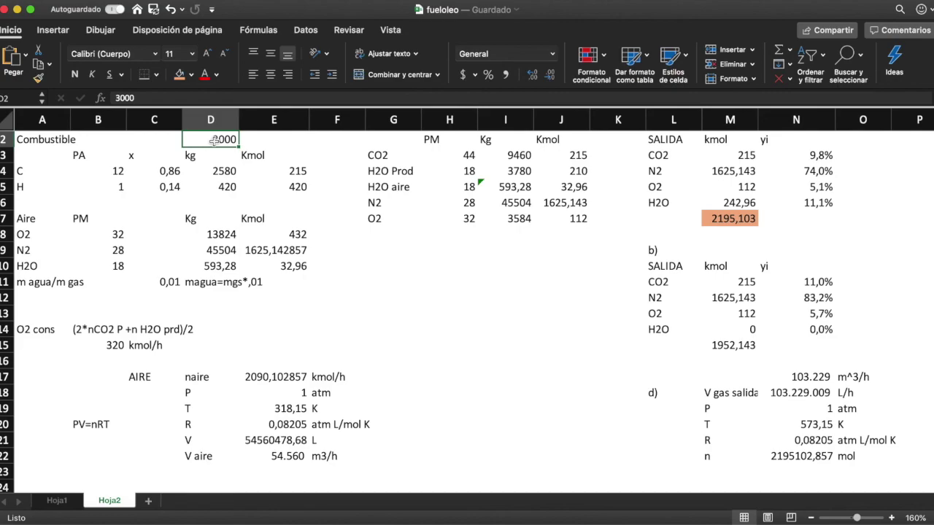
type("1")
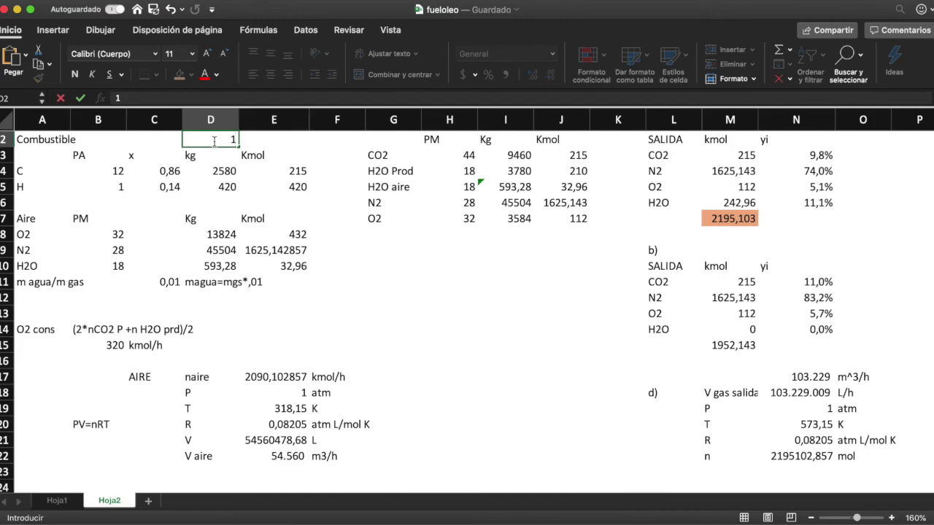
key("Return")
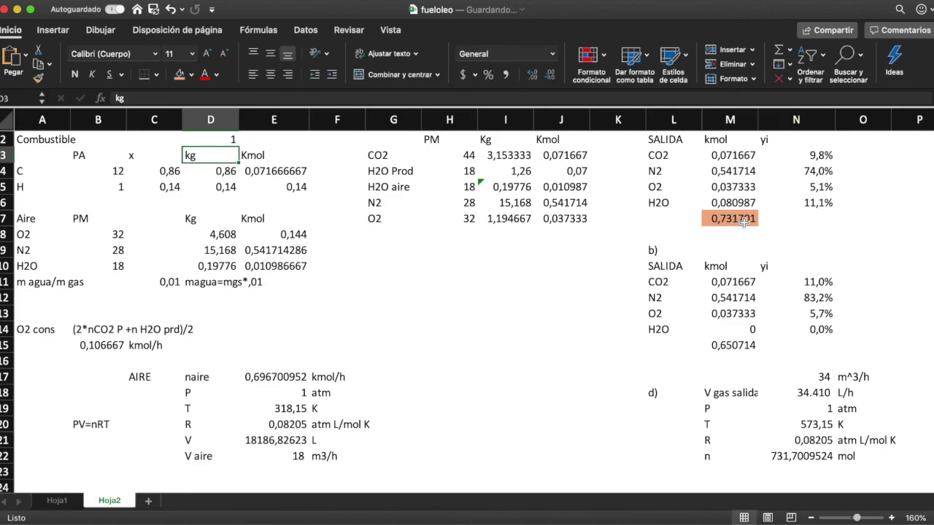
left_click(819, 377)
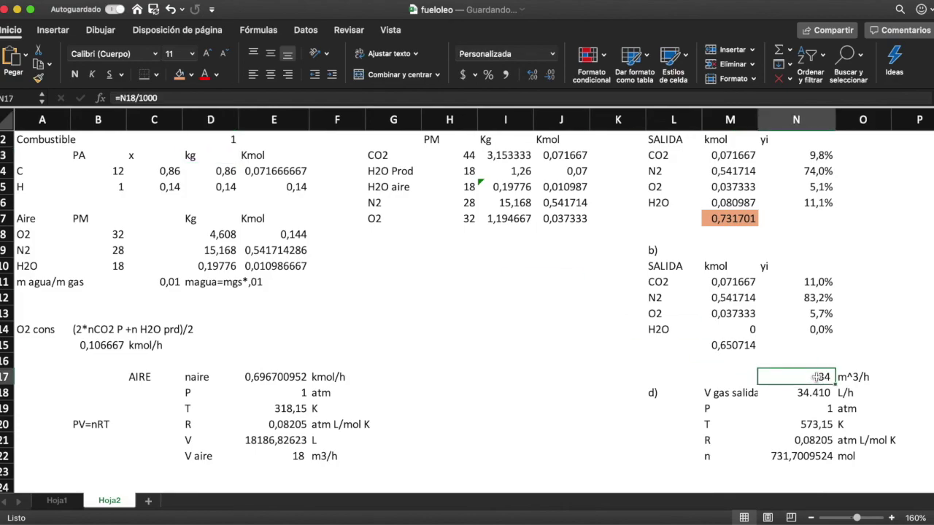